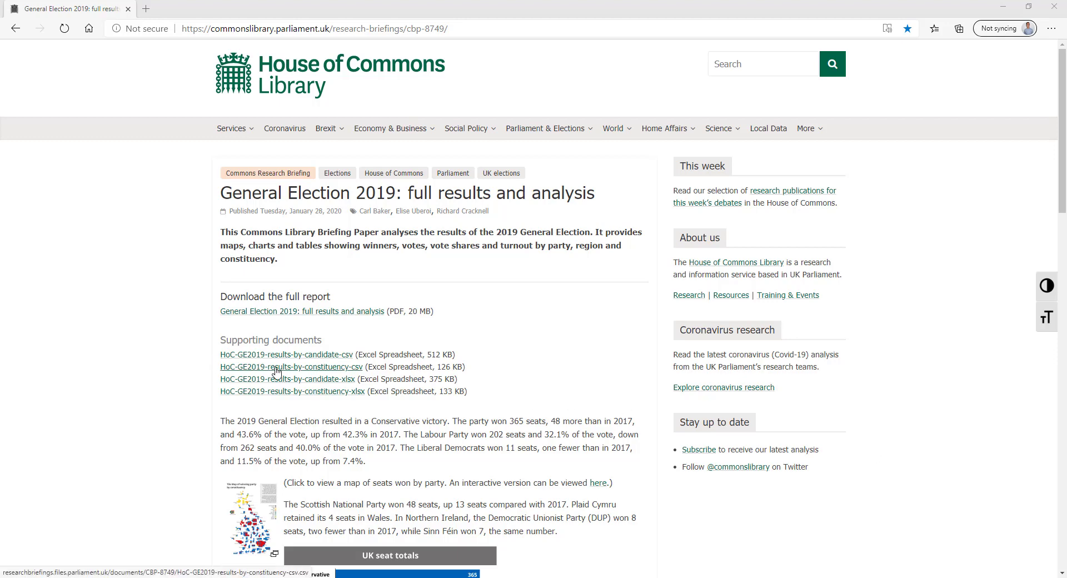
Step: Switch from the browser to the constituency results CSV in Excel, enlarge the view and return to the ons_id heading
click(1003, 7)
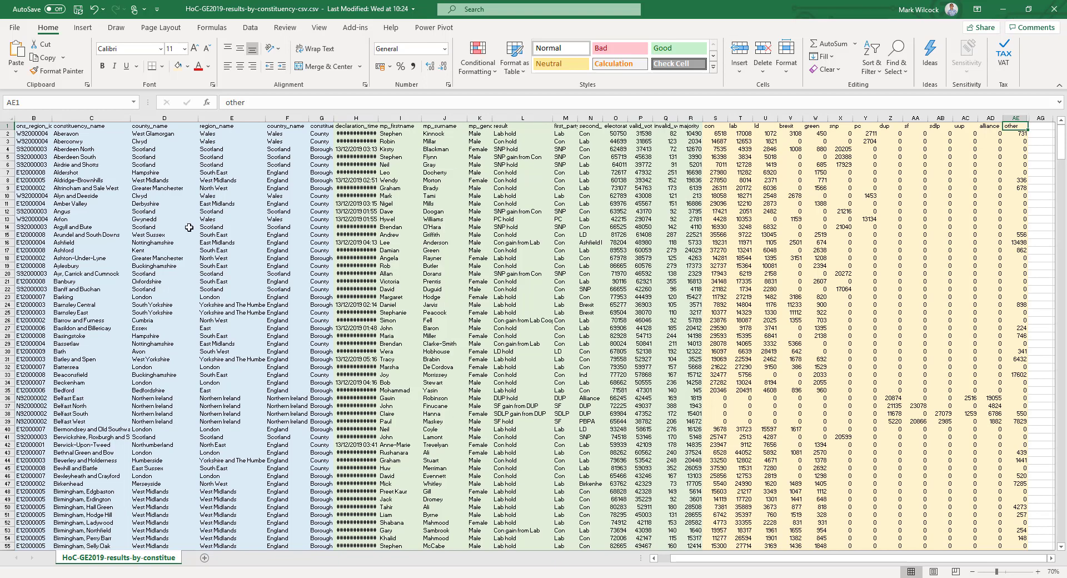
scroll(66, 204, up, 4)
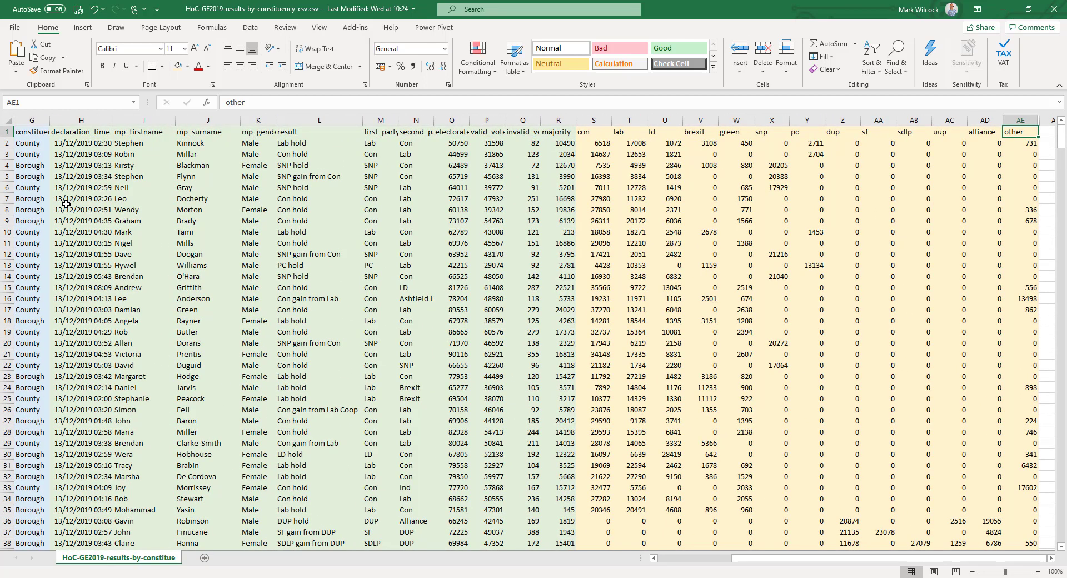
key(Left)
key(Left)
key(Left)
key(Left)
key(Left)
key(Left)
key(Left)
key(Left)
key(Left)
key(Left)
key(Left)
key(Left)
key(Left)
key(Left)
key(Left)
key(Left)
key(Left)
key(Left)
key(Left)
key(Left)
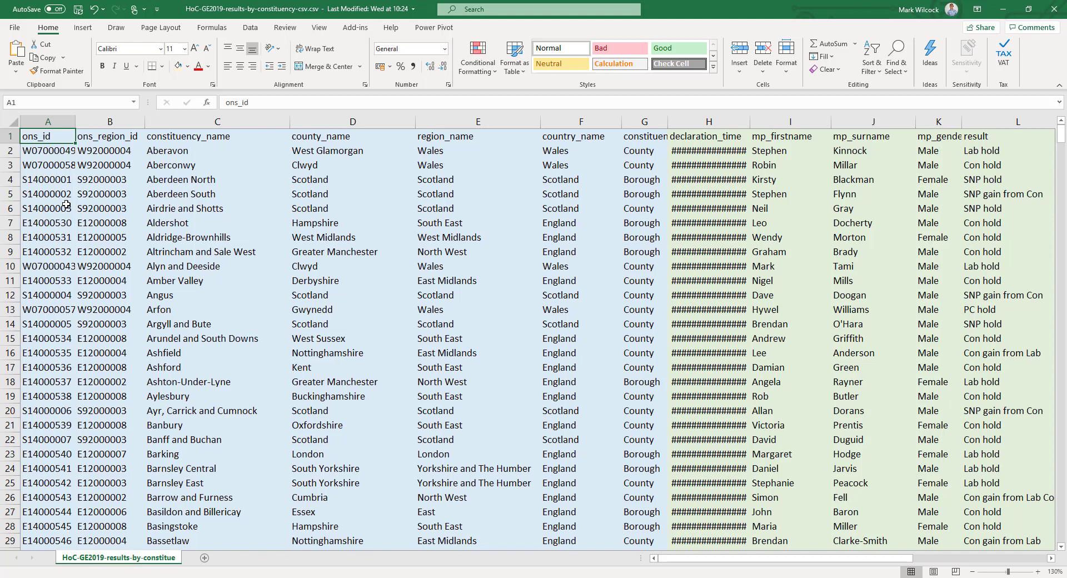
Step: Examine the constituency columns in the first data row, from ons_id across to declaration_time
click(53, 149)
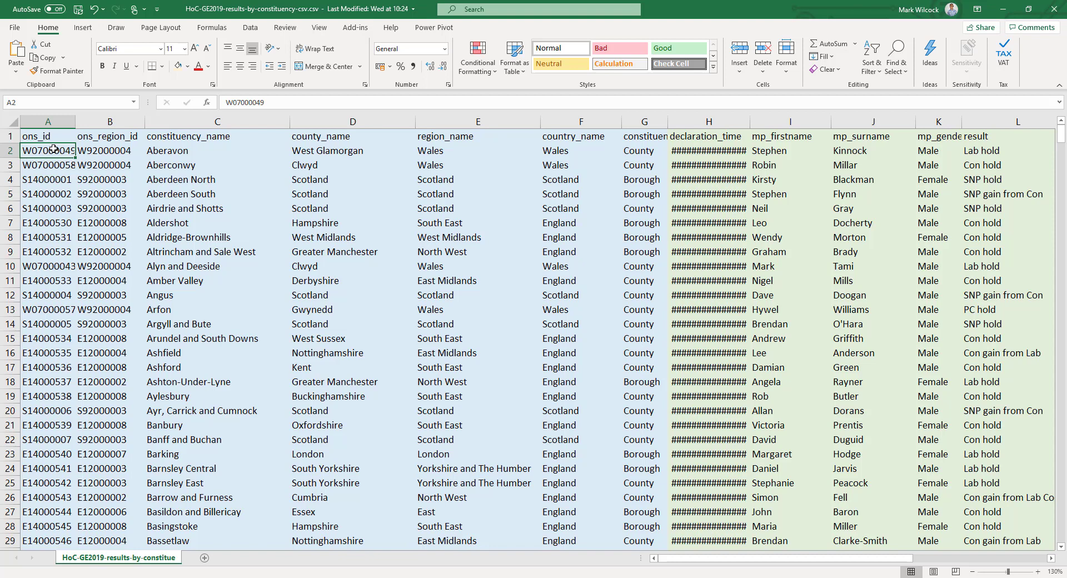
key(Right)
key(Right)
key(Right)
key(Right)
key(Right)
key(Right)
key(Right)
key(Right)
key(Left)
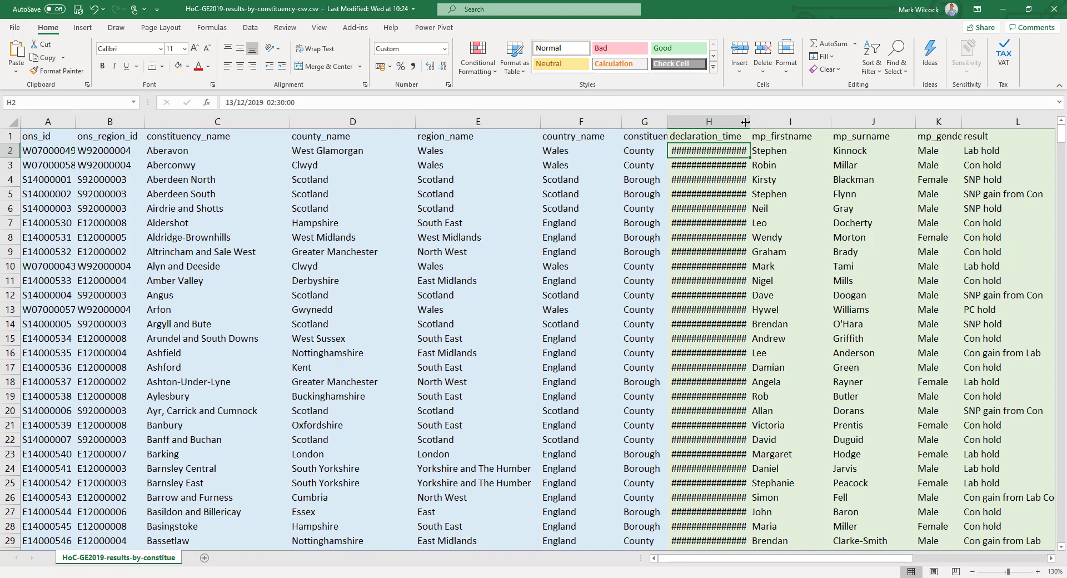
drag(750, 123, 751, 123)
Step: Examine the MP, result and voter total columns from mp_firstname to majority, including the whole electorate column
click(787, 150)
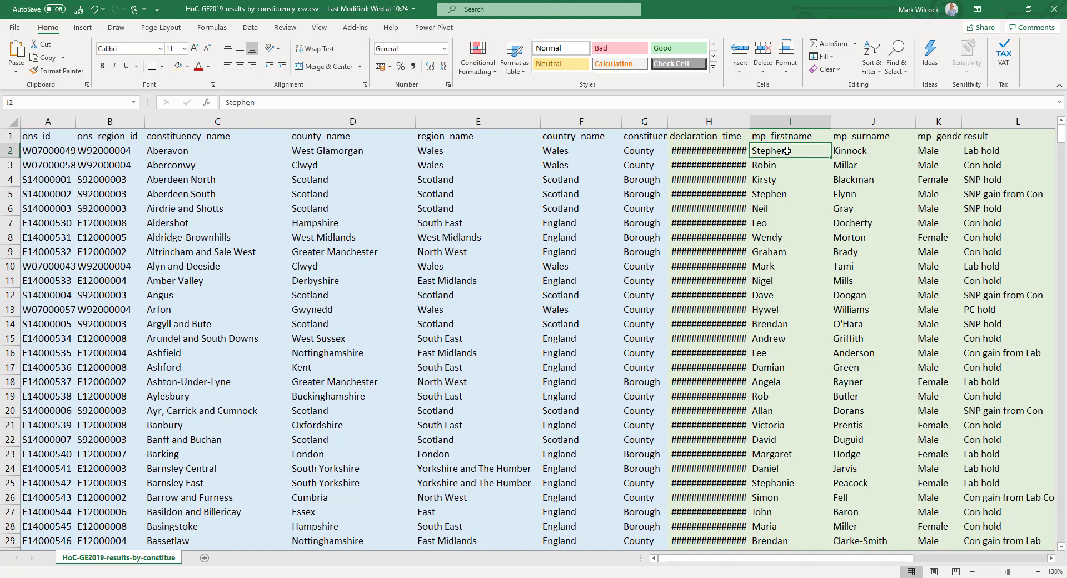
key(Right)
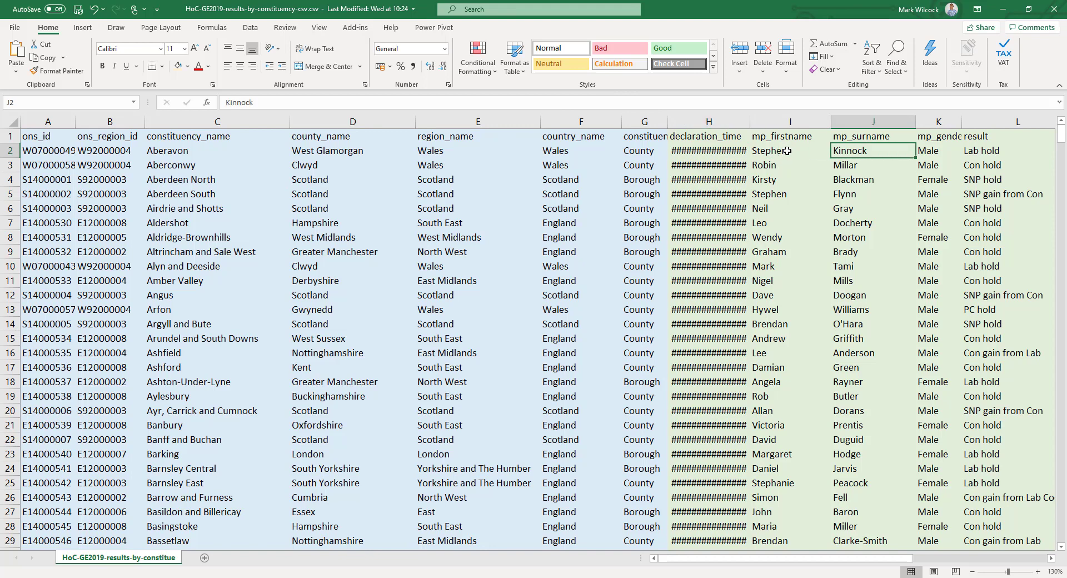
key(Right)
key(Right)
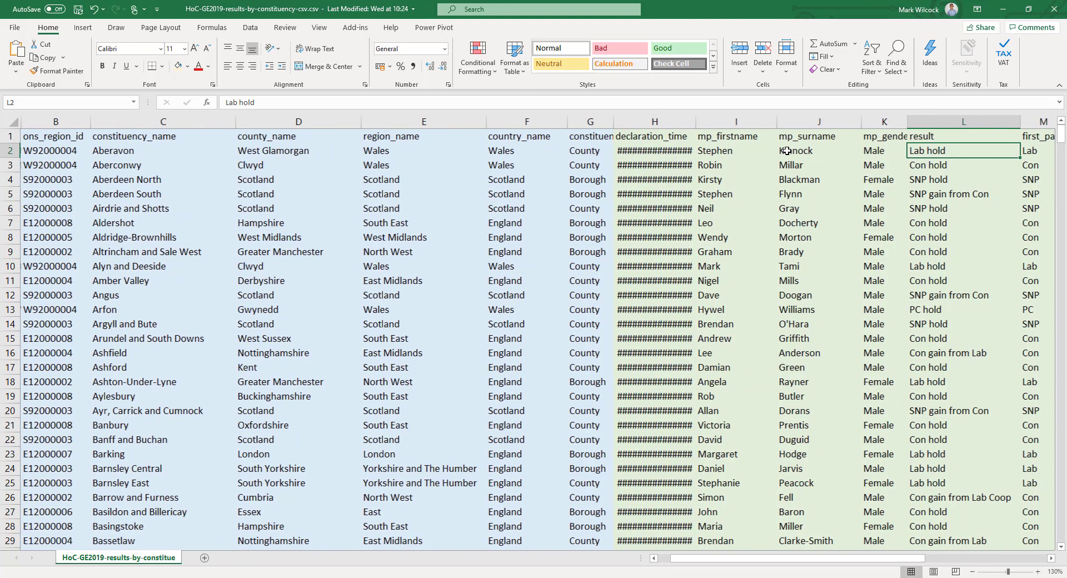
key(Right)
key(Right)
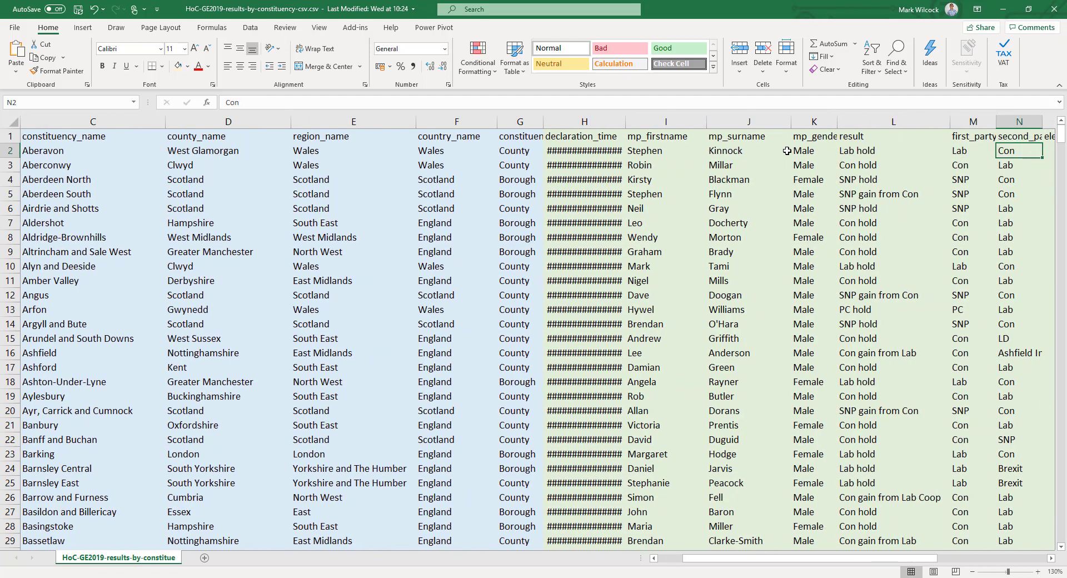
key(Right)
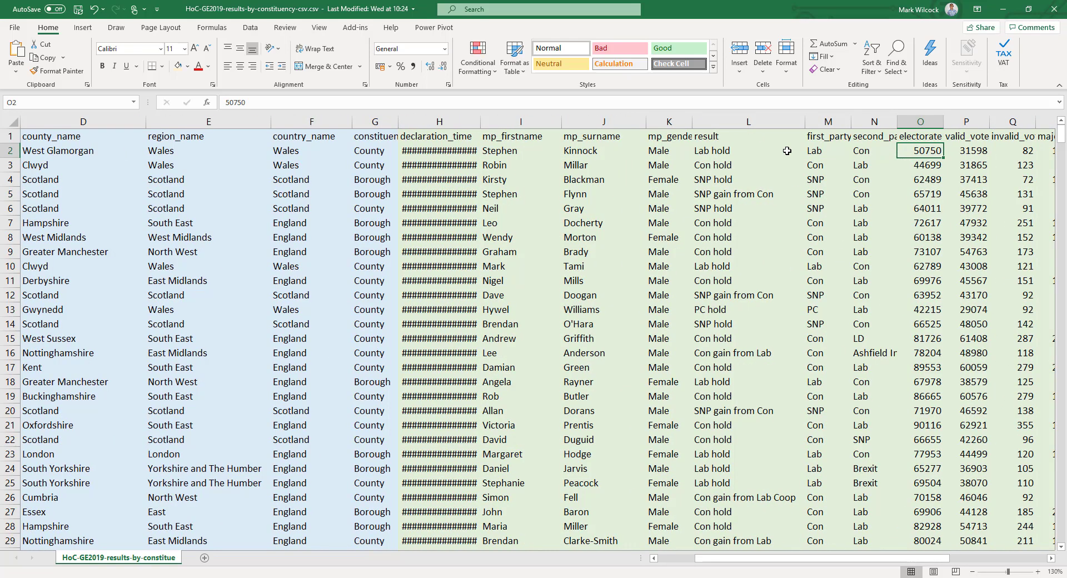
key(Right)
key(Right)
key(Right)
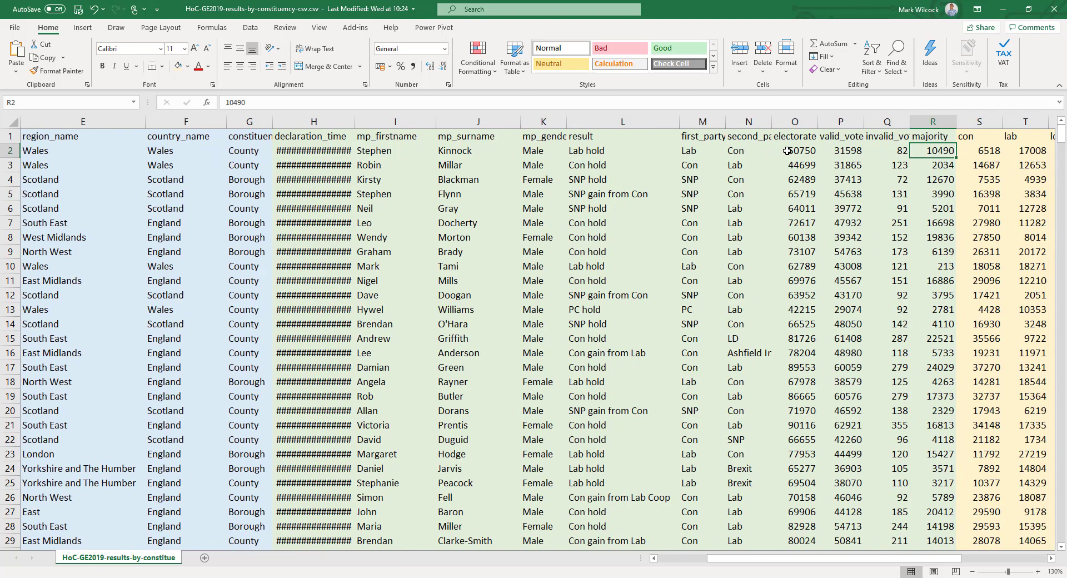
click(798, 123)
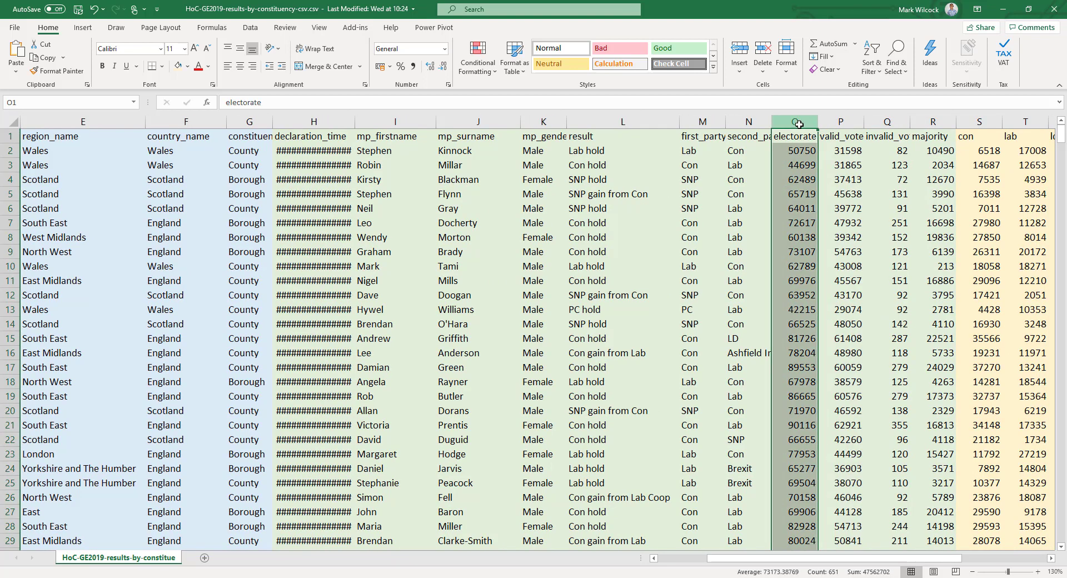
click(850, 152)
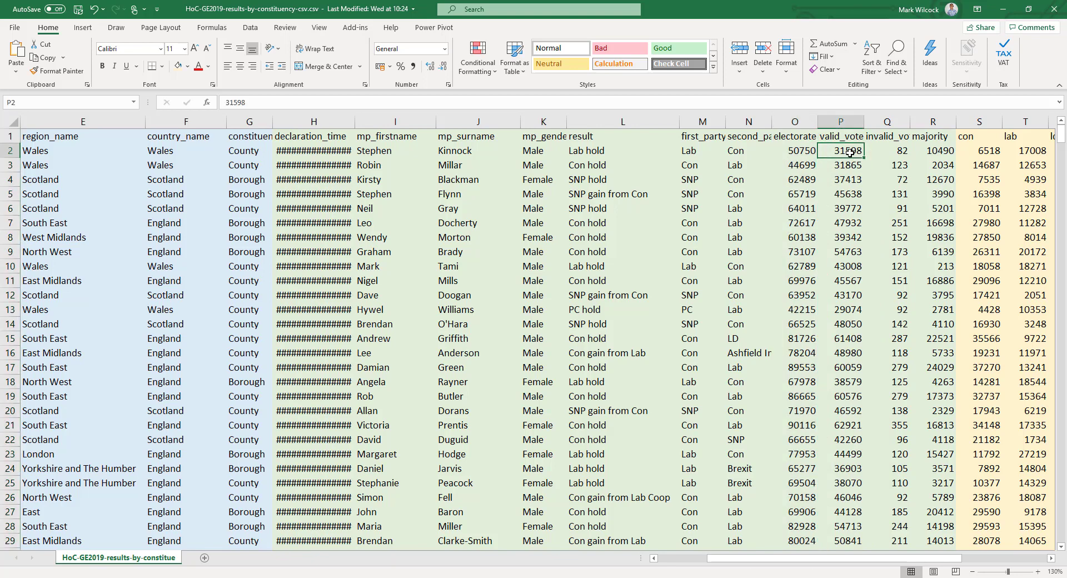
key(Right)
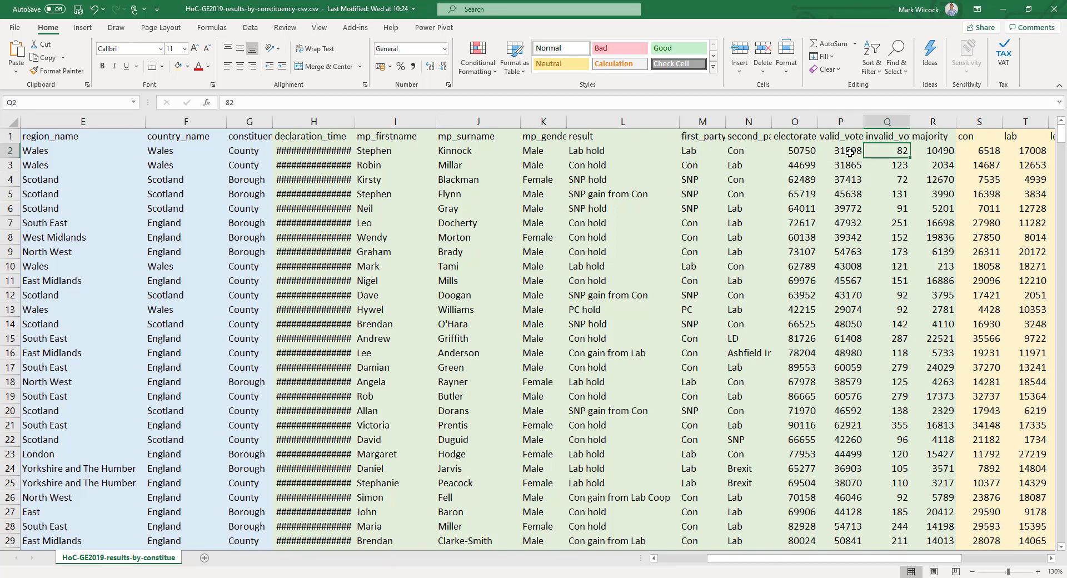
key(Right)
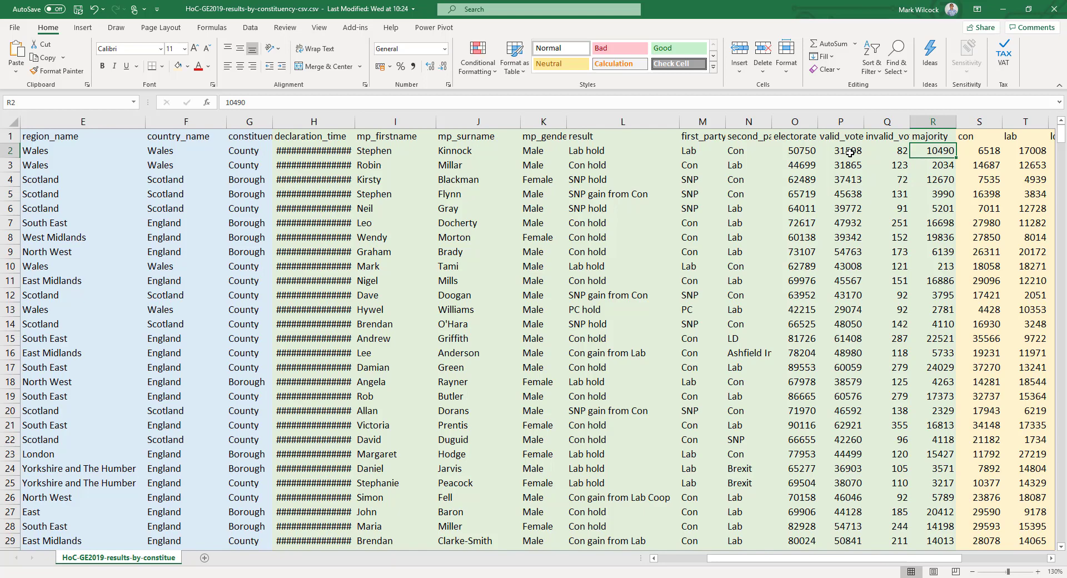
Step: Review the individual party vote columns in the first data row, moving from con past other
key(Right)
key(Right)
key(Right)
key(Right)
key(Right)
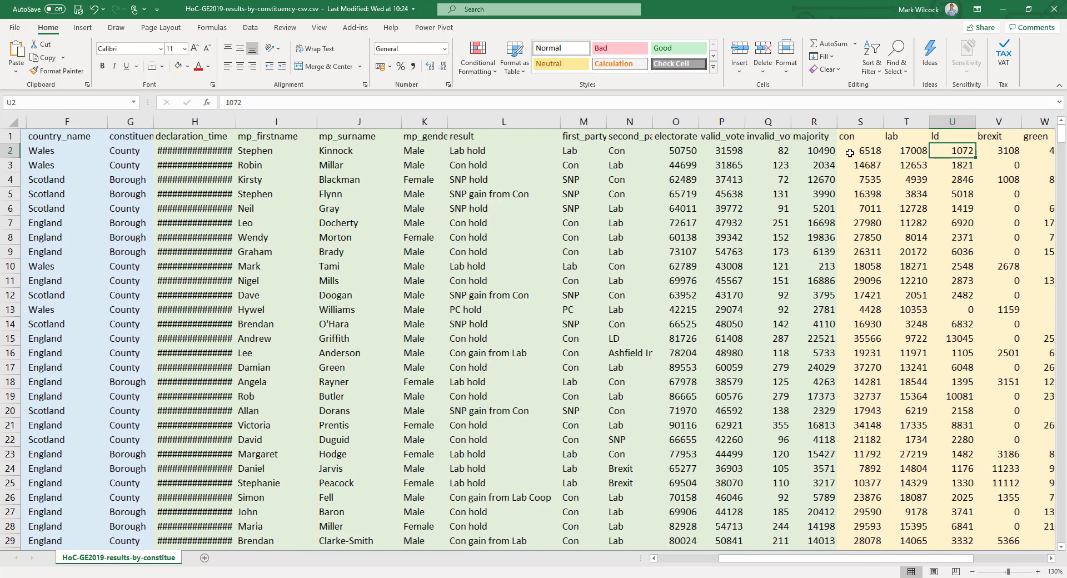
key(Right)
key(Right)
key(Right)
key(Right)
key(Right)
key(Right)
key(Right)
key(Right)
key(Right)
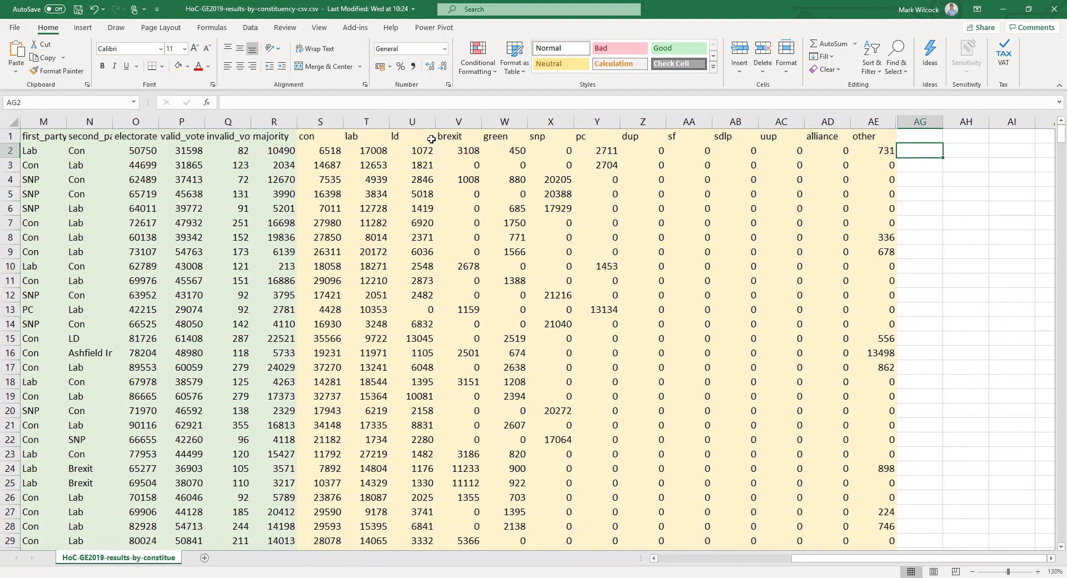
Step: Highlight the con through alliance columns, check other, and view the party colours in the Election Lookup Data - Copy workbook
click(333, 123)
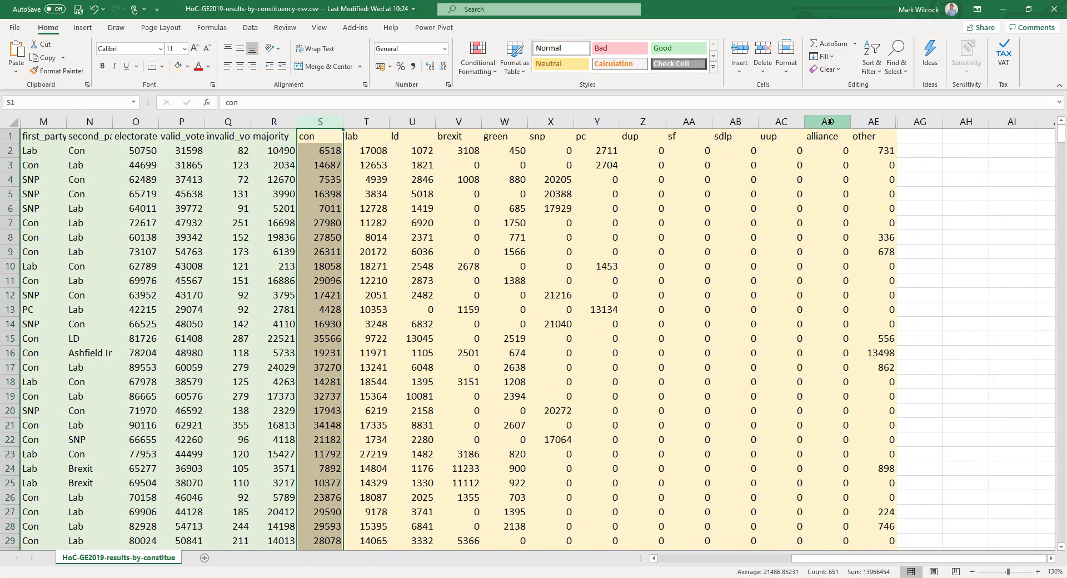
shift+click(828, 122)
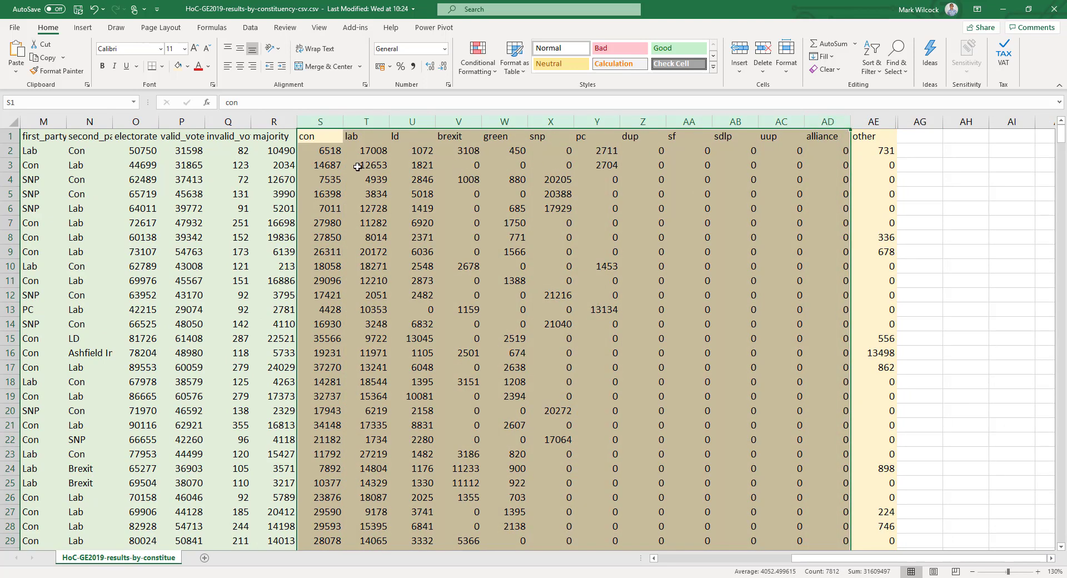
click(338, 154)
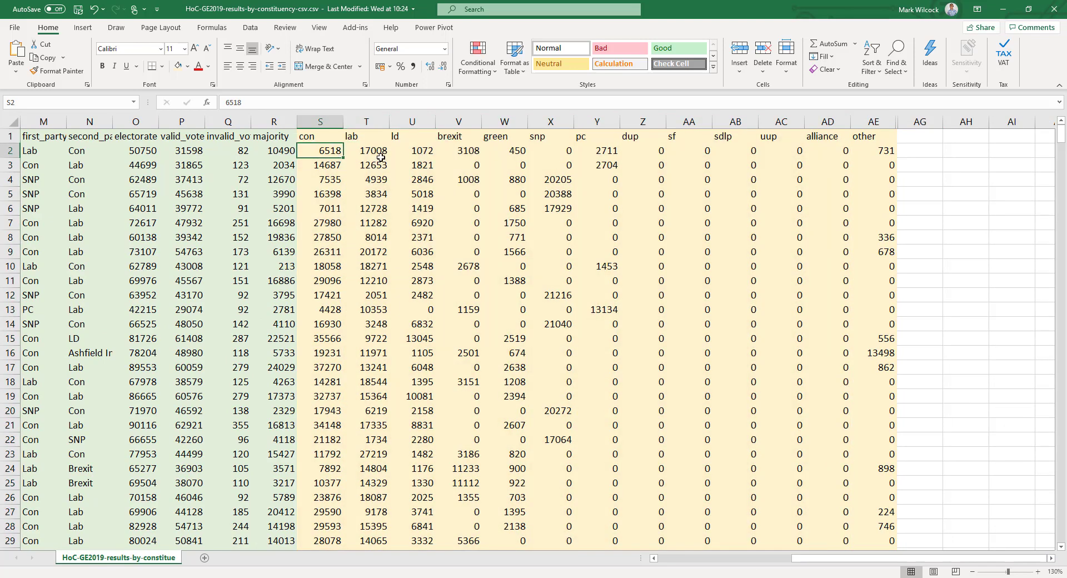
click(878, 151)
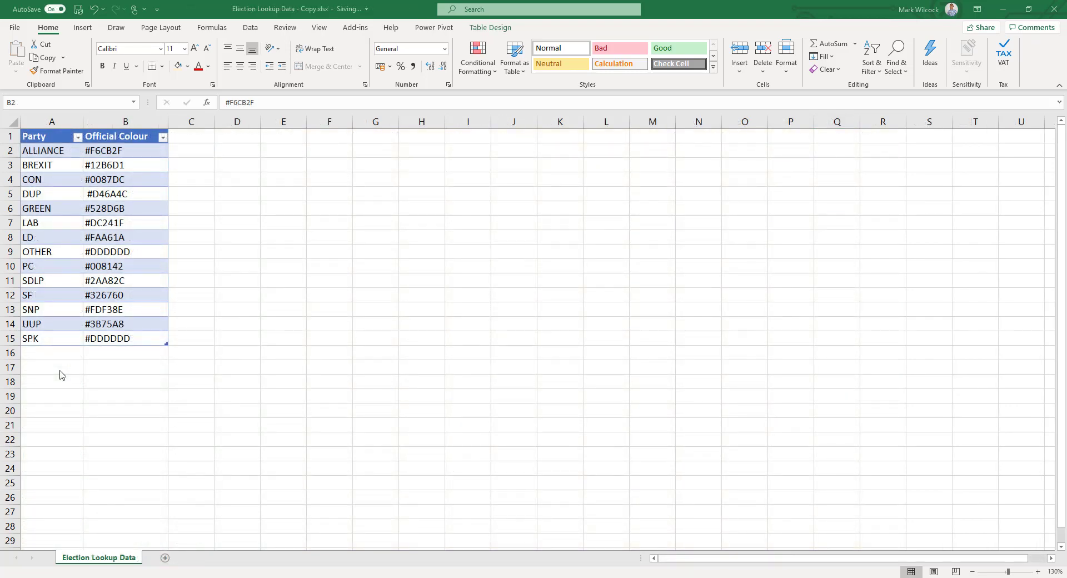
click(121, 146)
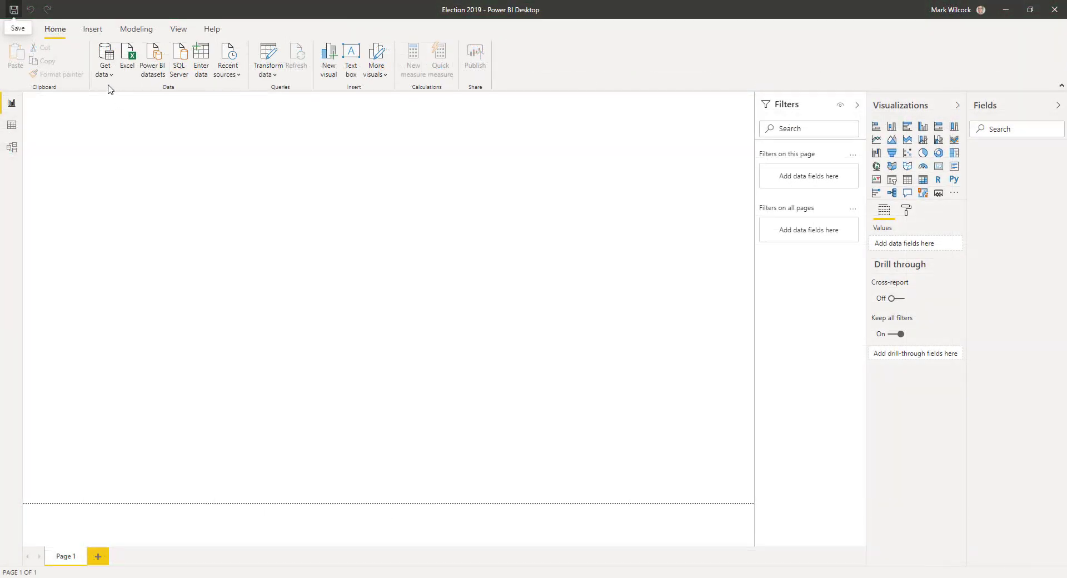
Step: In Power BI Desktop, connect to HoC-GE2019-results-by-constituency-csv.csv as a text/CSV source and open it for transformation
click(104, 75)
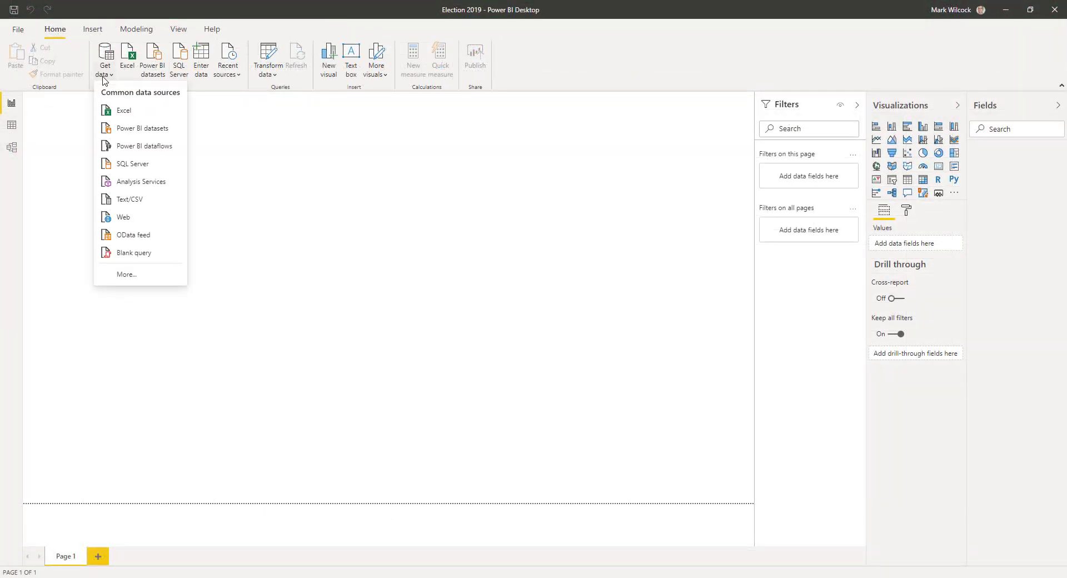
click(135, 199)
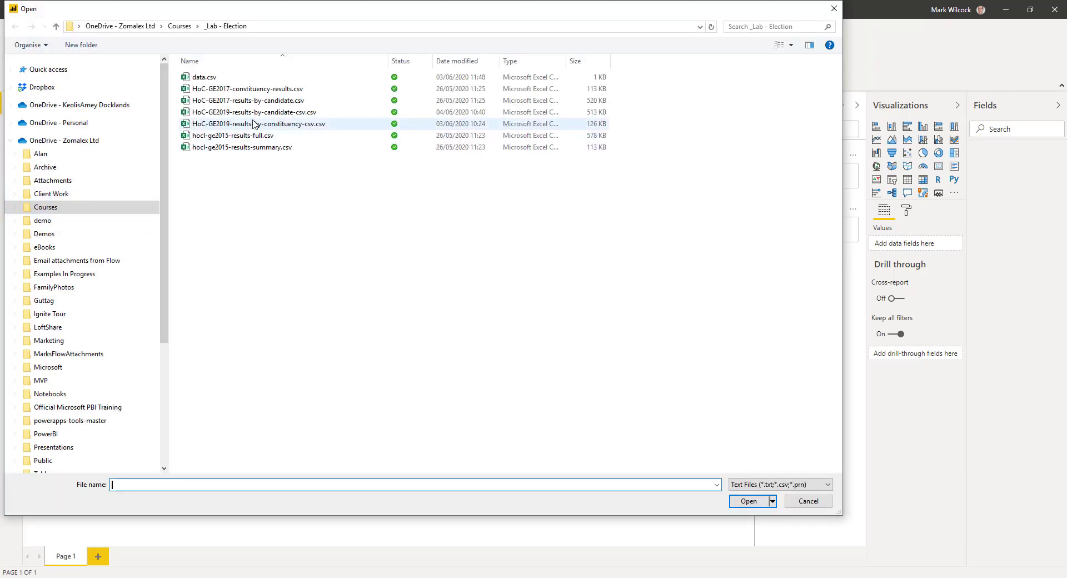
click(256, 125)
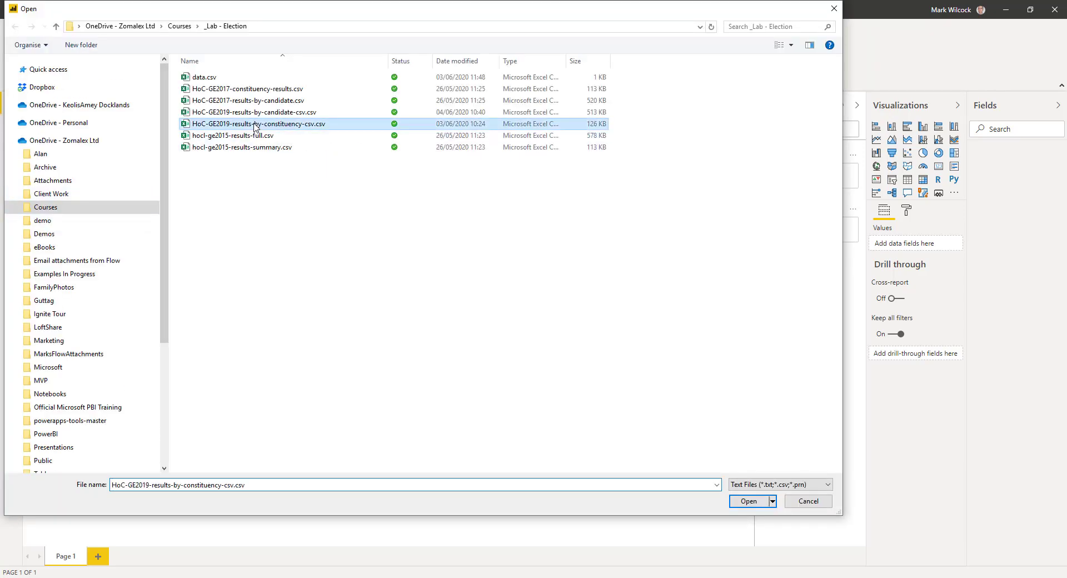
click(744, 502)
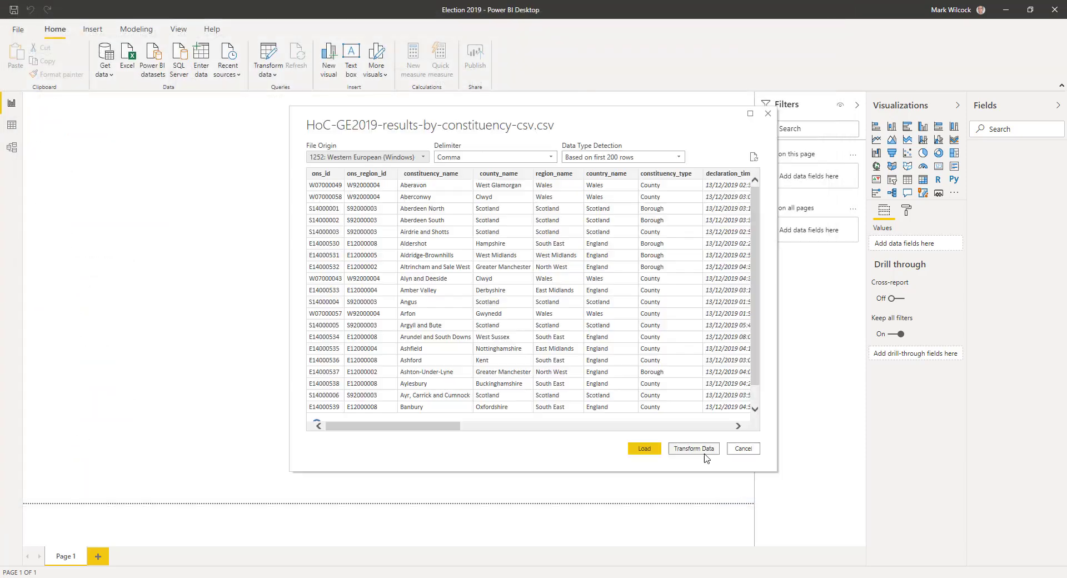
click(702, 452)
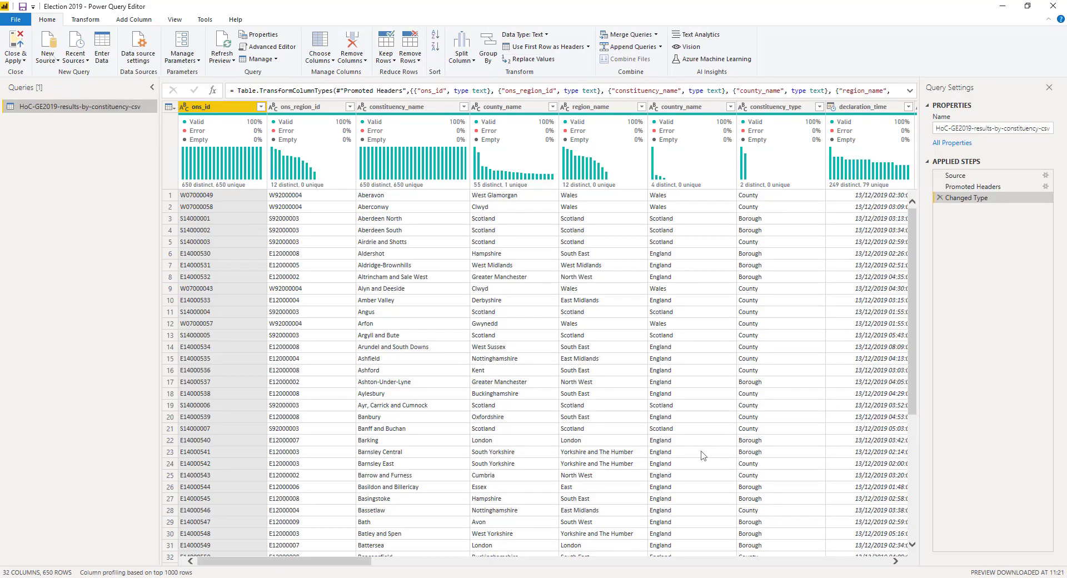
Step: Add the Party table from the Excel workbook Election Lookup Data.xlsx as a new query
click(48, 57)
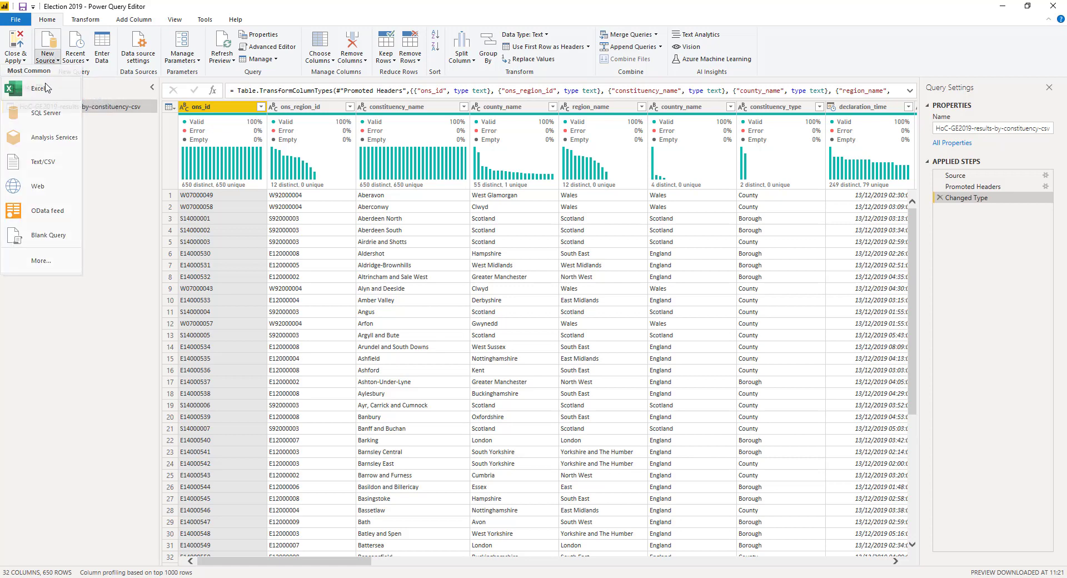
click(39, 109)
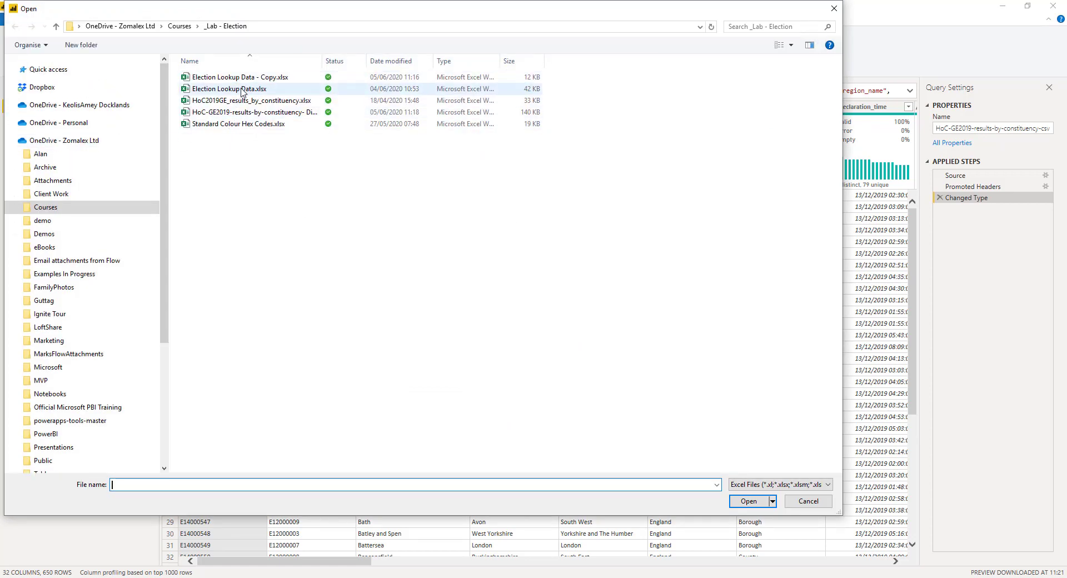
click(250, 88)
click(748, 501)
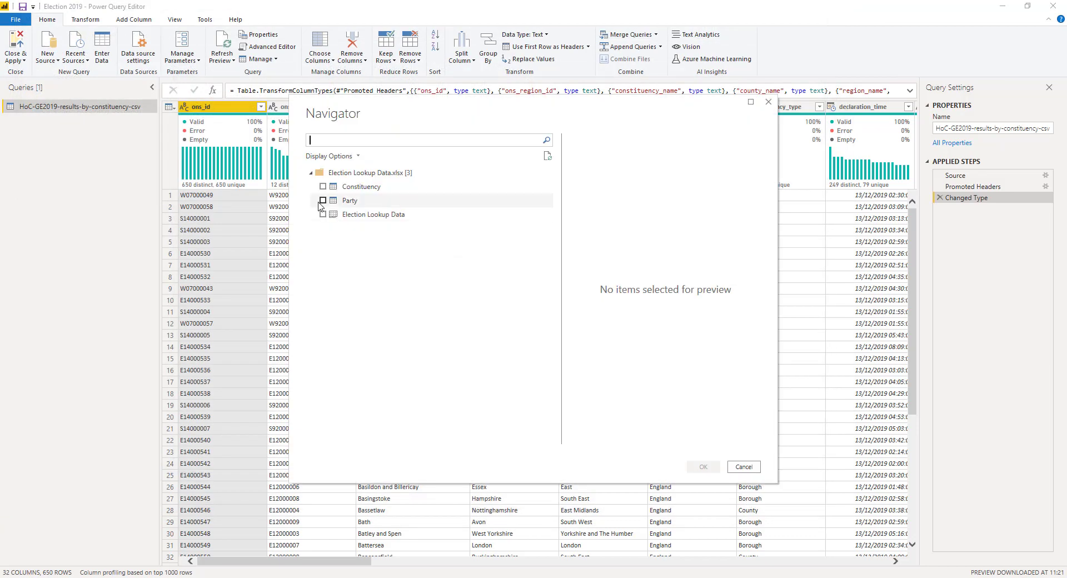
click(322, 201)
click(703, 466)
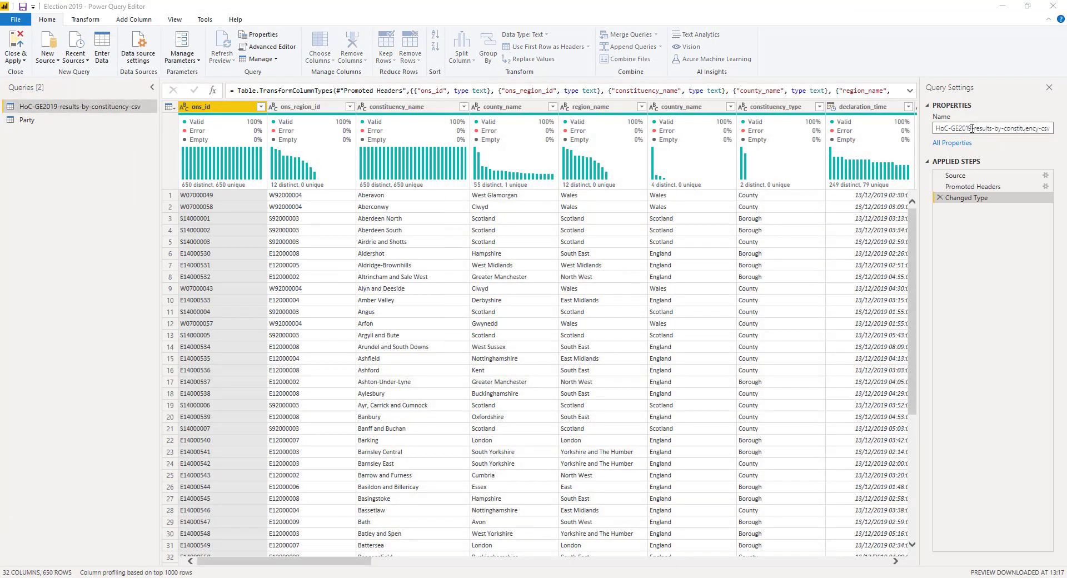
Step: Rename the constituency results query as base
double_click(972, 129)
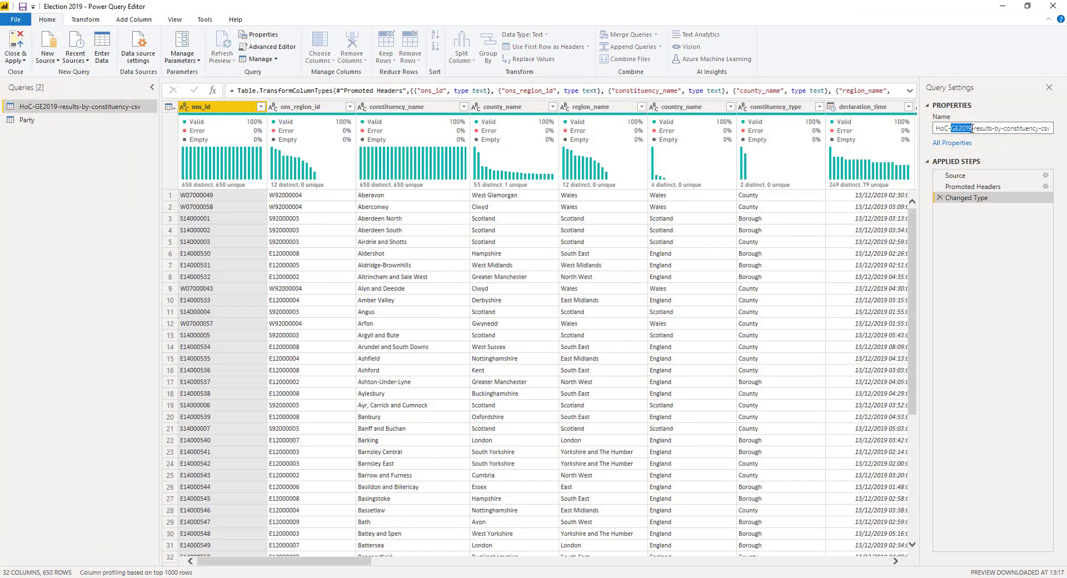
key(ctrl+a)
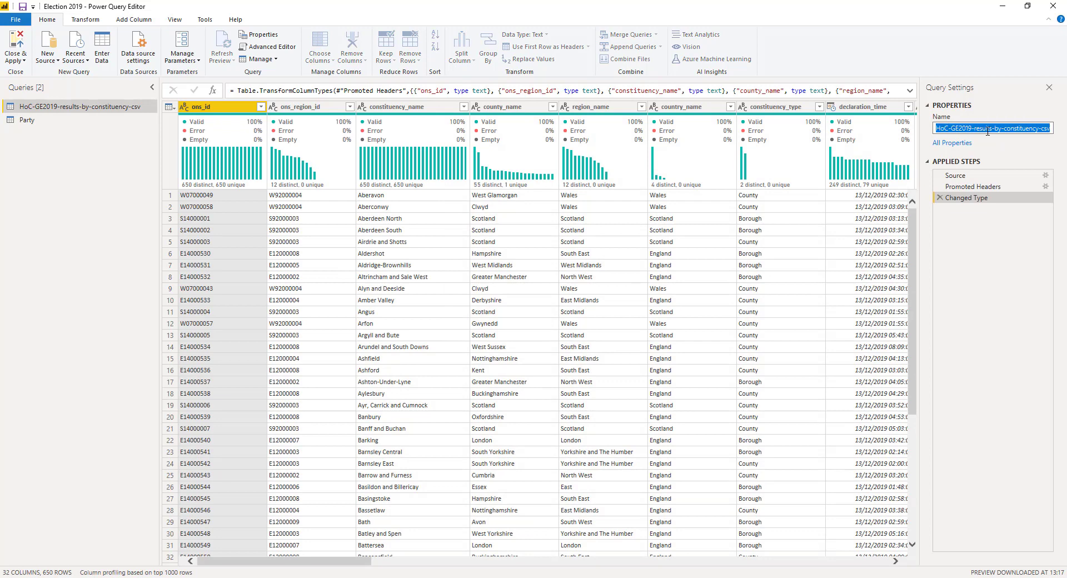
text(base)
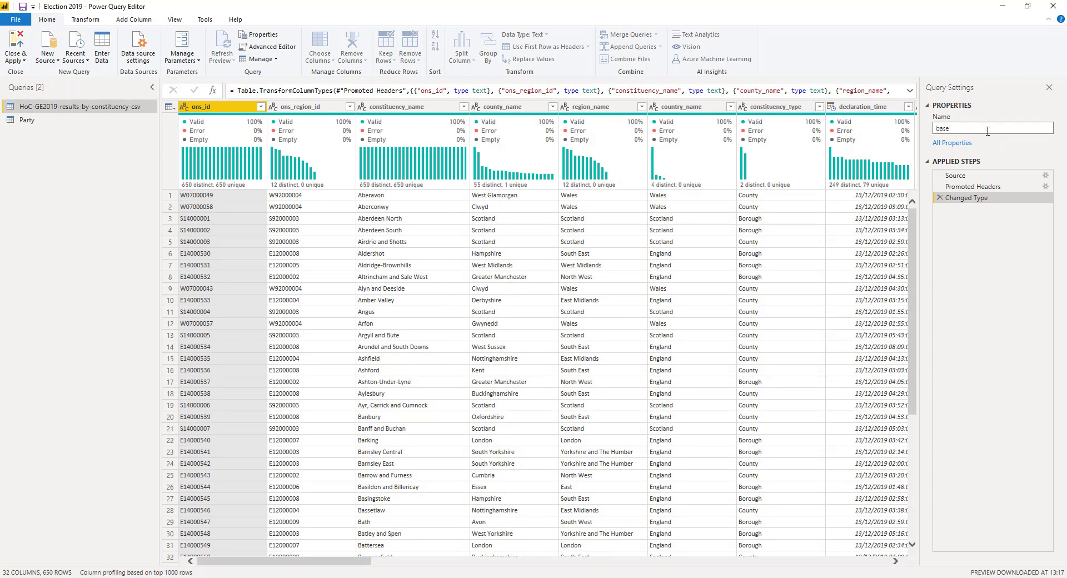
key(Return)
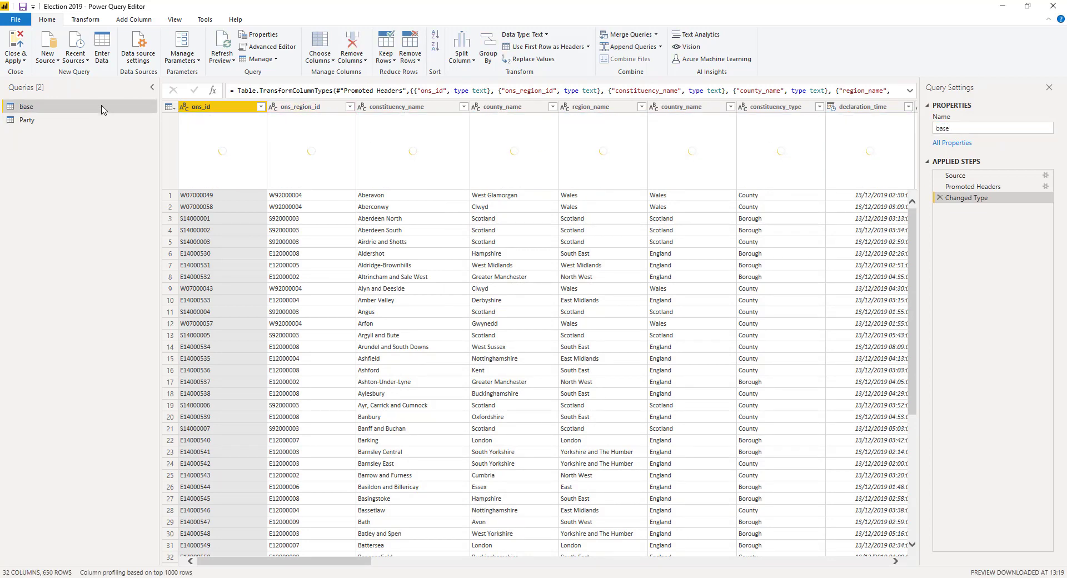
Step: Disable loading of the base query into the report and accept the possible data loss
right_click(101, 109)
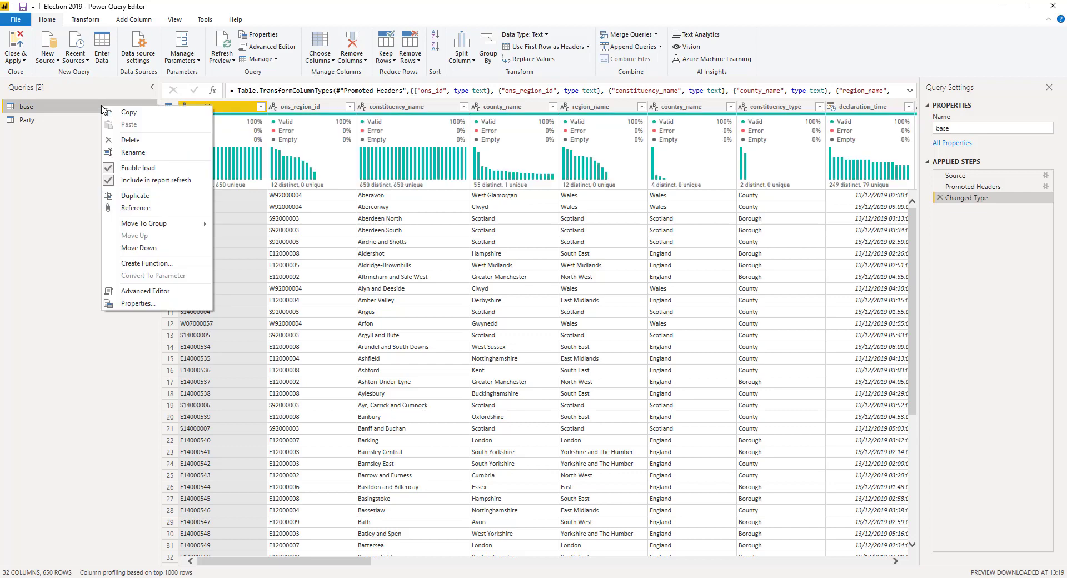
click(109, 169)
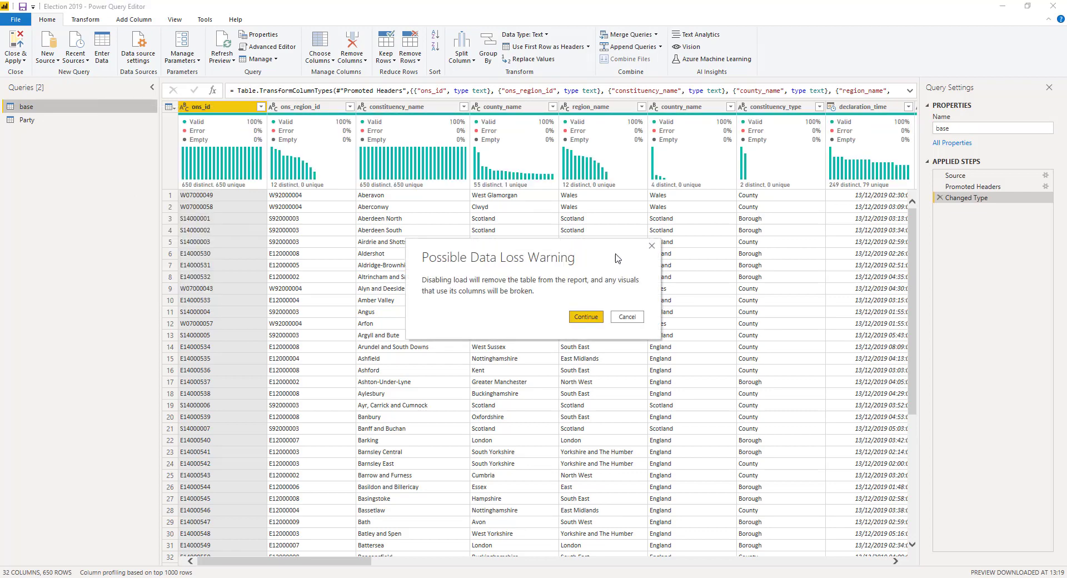
click(590, 316)
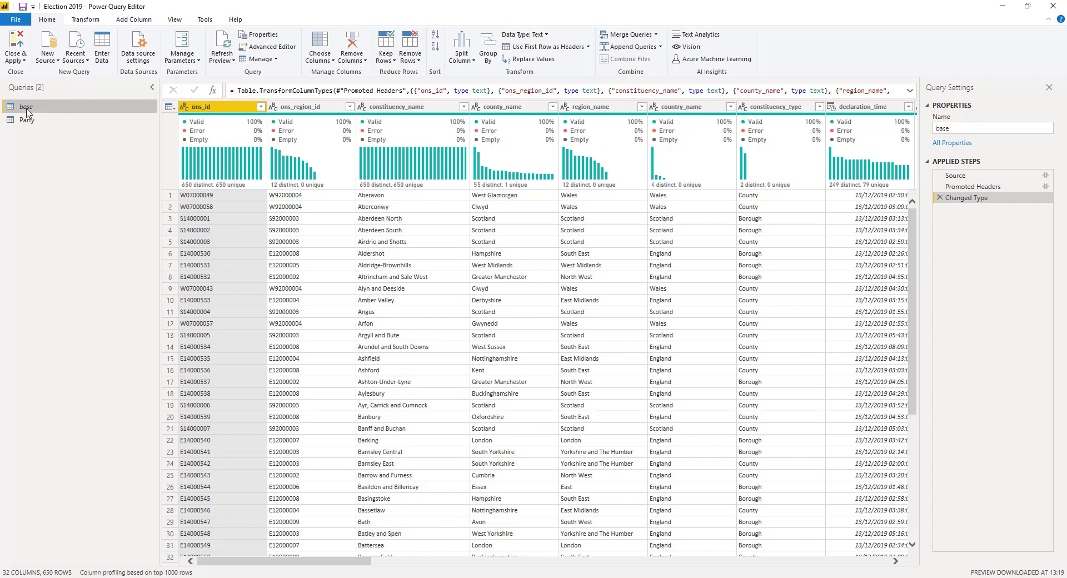
Step: Create a query named Constituency that references base, and apply the queries to the data model
right_click(26, 109)
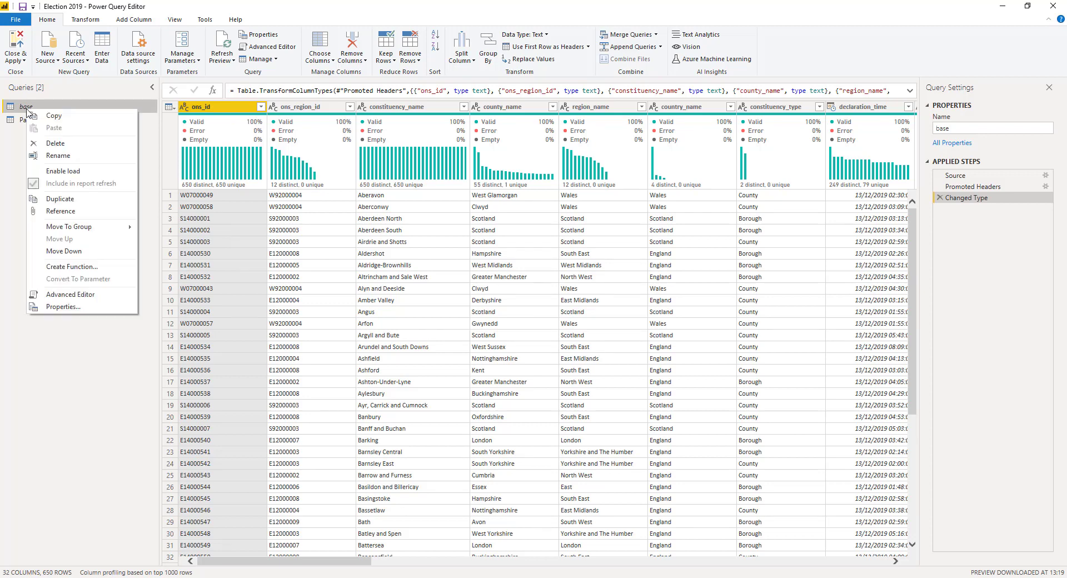
click(60, 211)
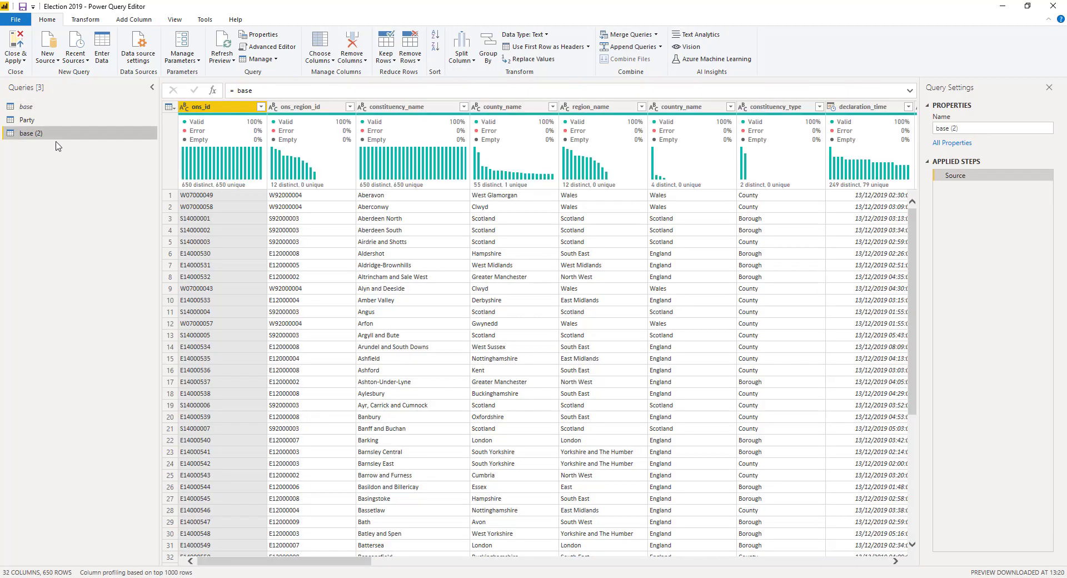
drag(972, 128, 951, 128)
key(ctrl+a)
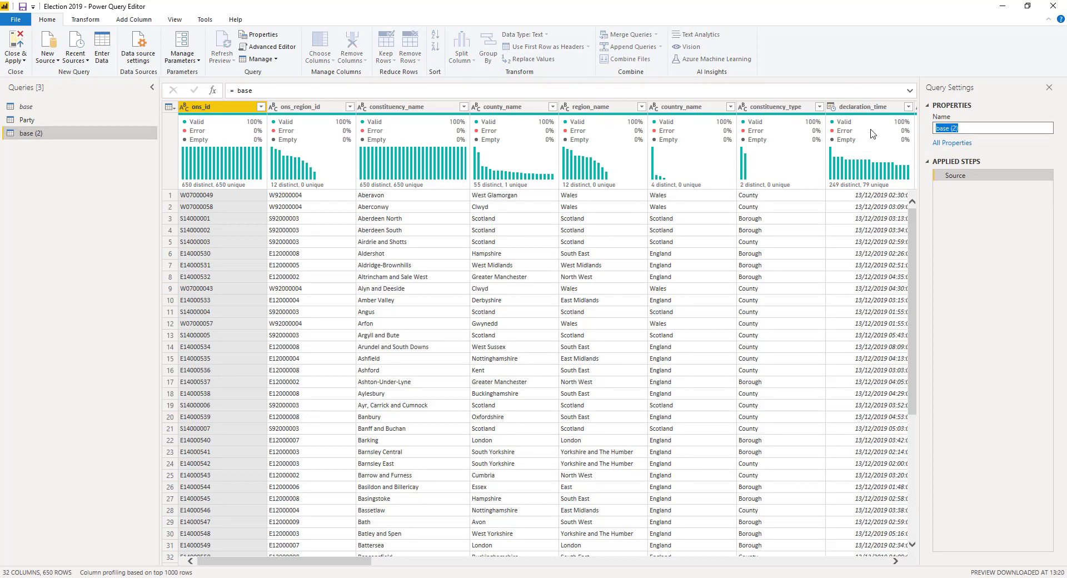
text(Constituency)
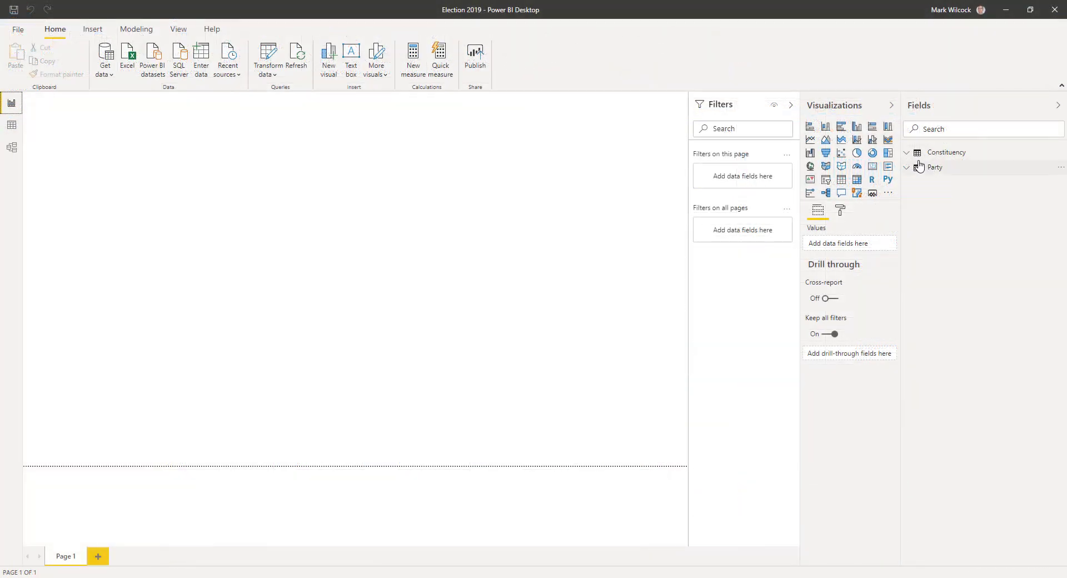
Step: In the Constituency table, create the measure # Constituencies = COUNTROWS(Constituency)
click(907, 154)
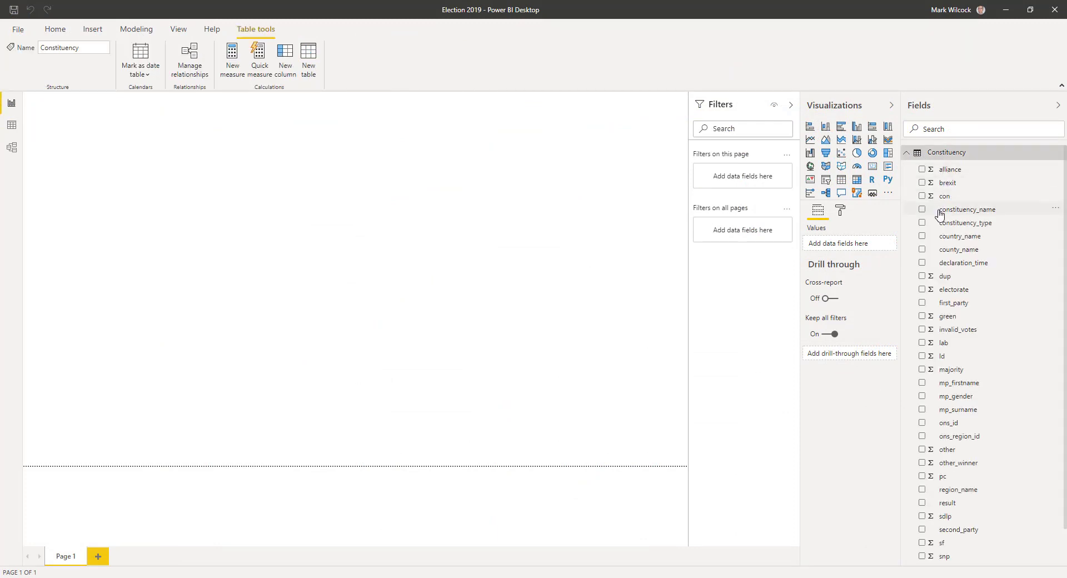
click(236, 61)
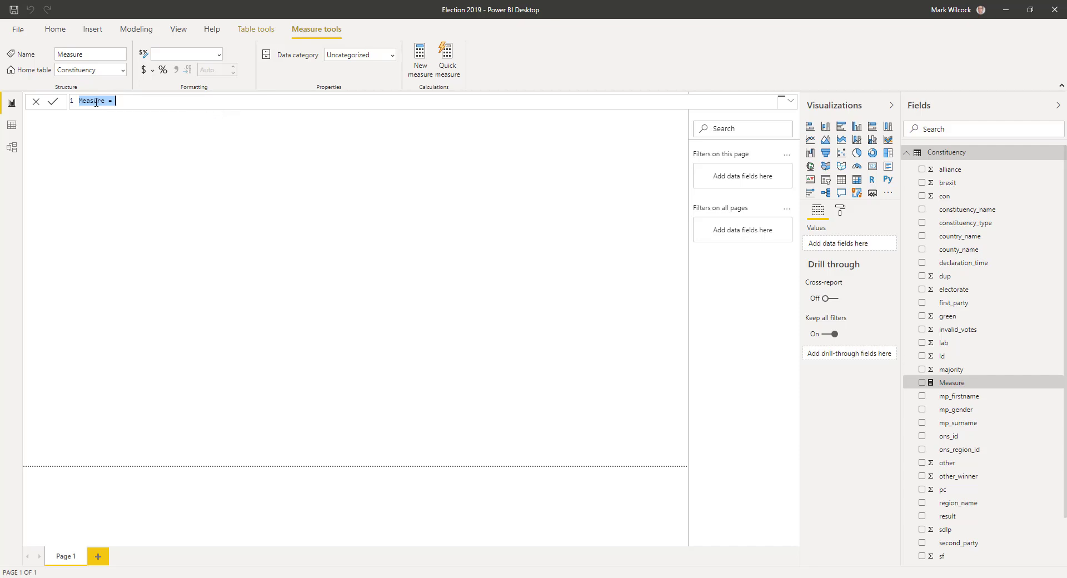
double_click(96, 100)
text(# Constituencies = COUNTROWS()
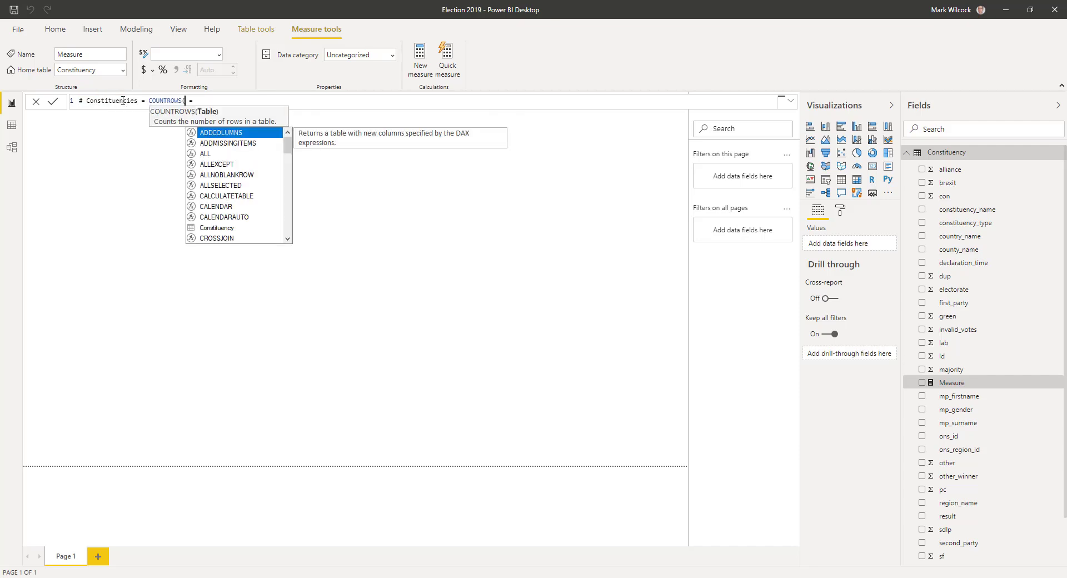
click(214, 104)
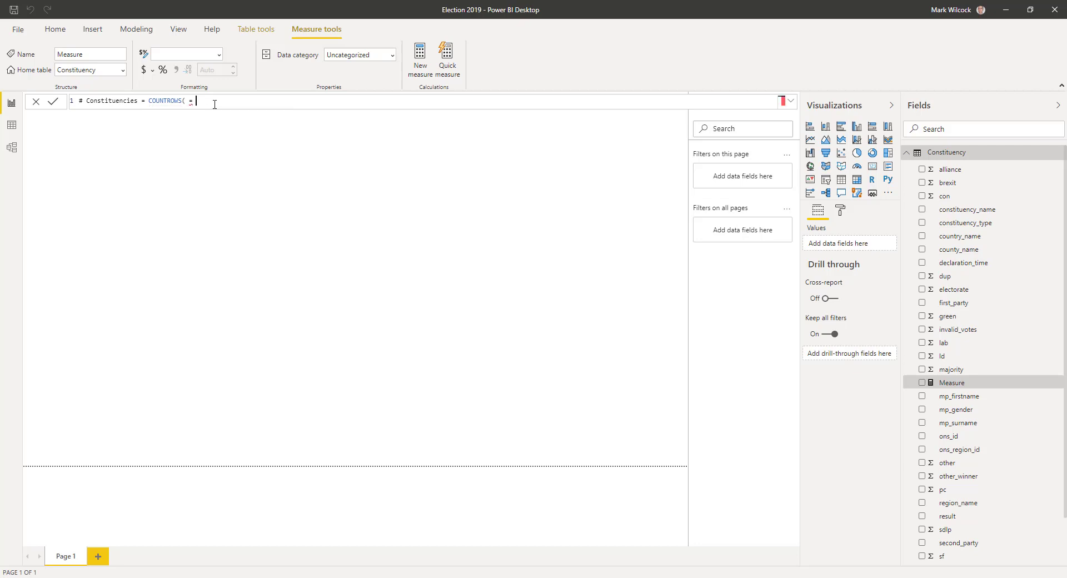
key(ctrl+space)
key(BackSpace)
key(BackSpace)
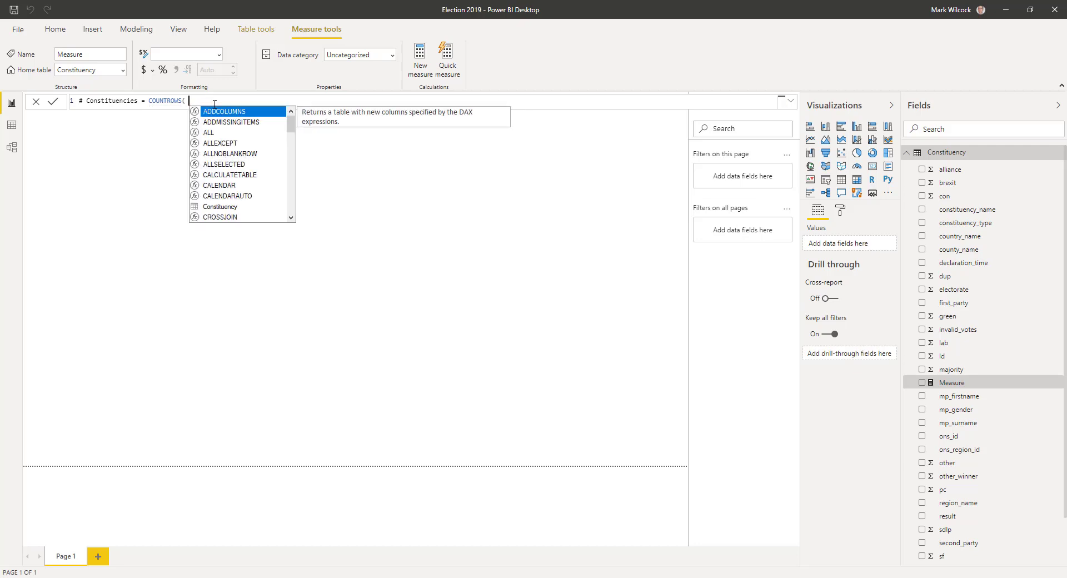
key(BackSpace)
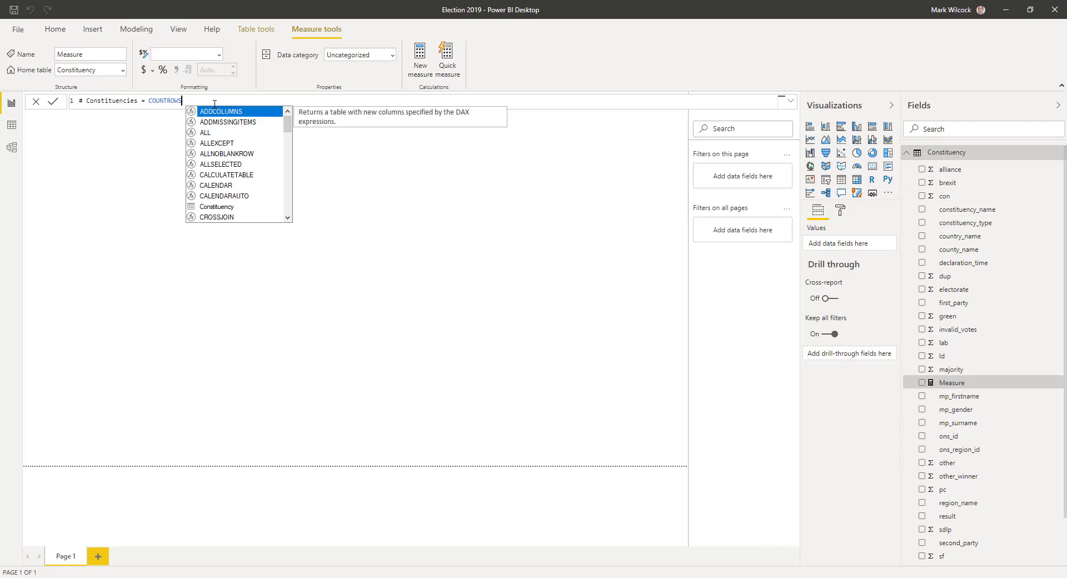
text(()
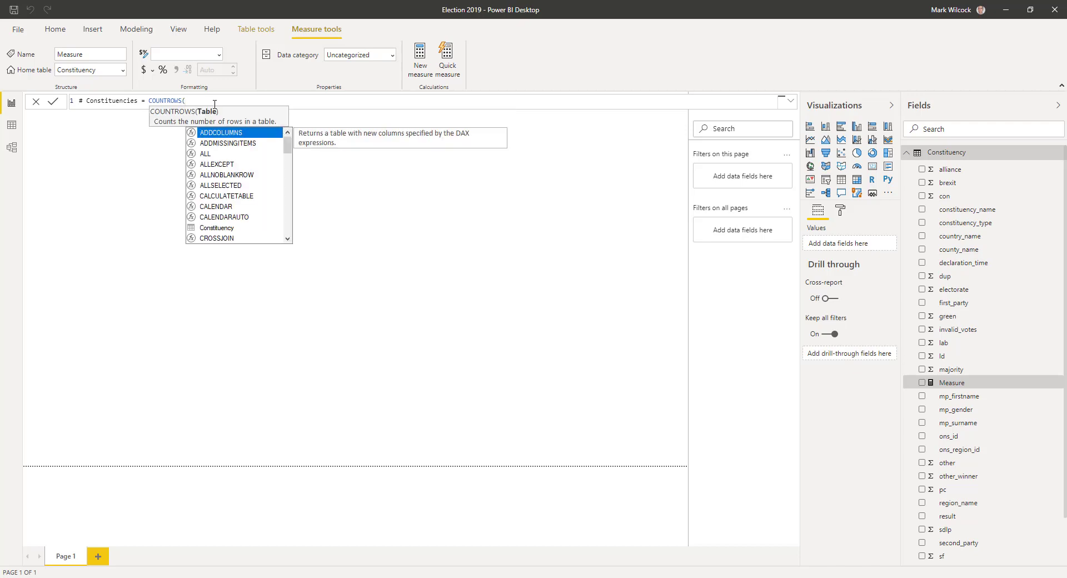
text(const)
key(Tab)
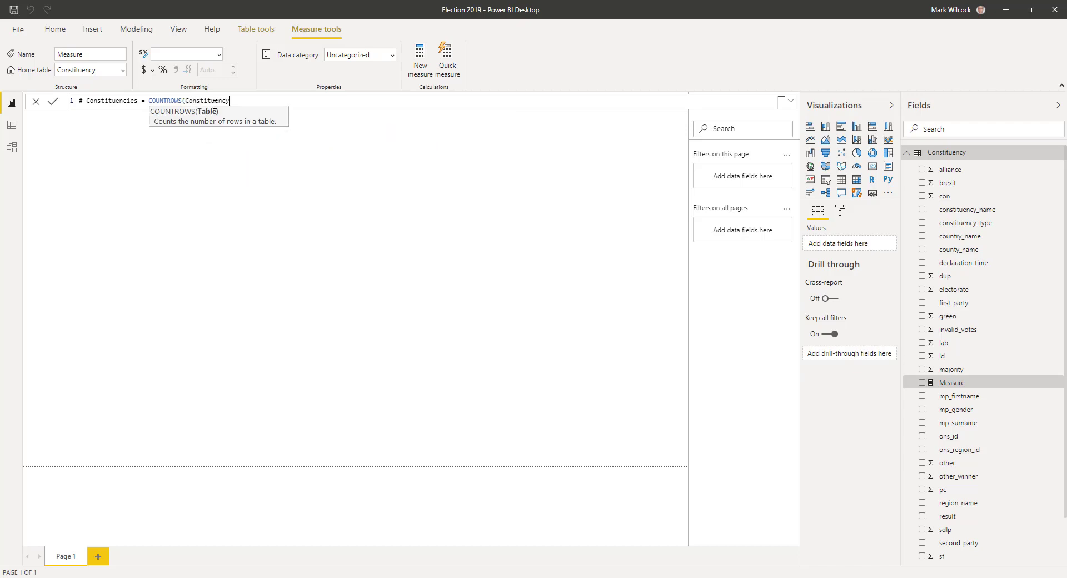
text())
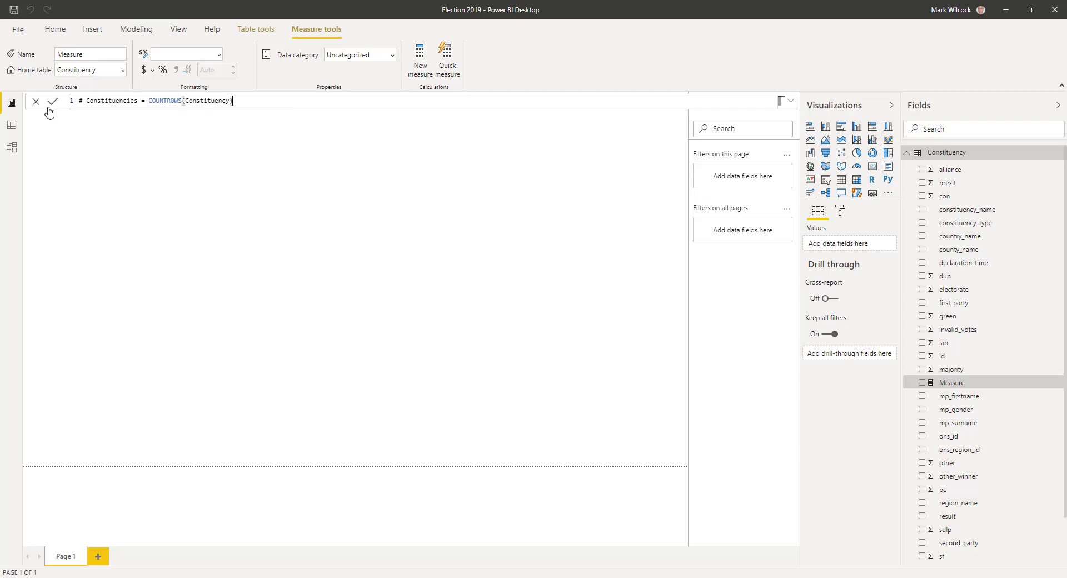
click(53, 104)
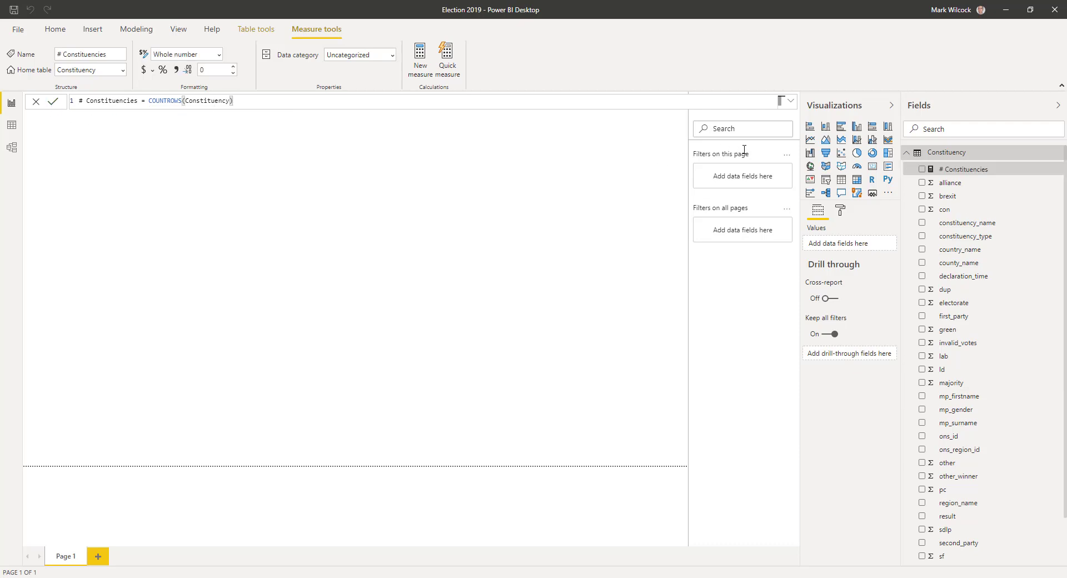
Step: Add a clustered column chart of # Constituencies by country_name and enlarge it on the report page
click(924, 171)
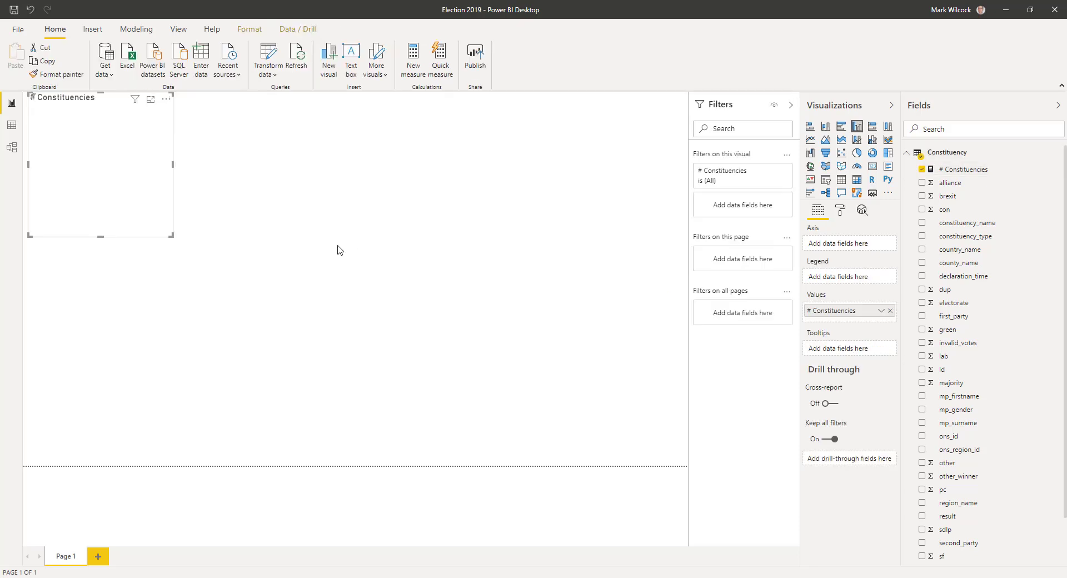
mouse_move(114, 147)
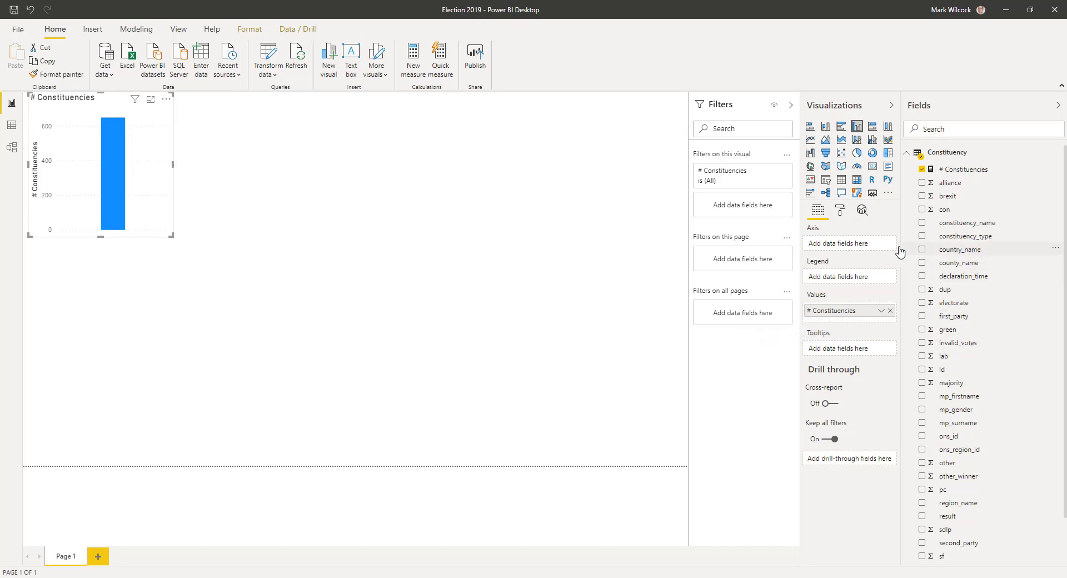
drag(901, 252, 850, 245)
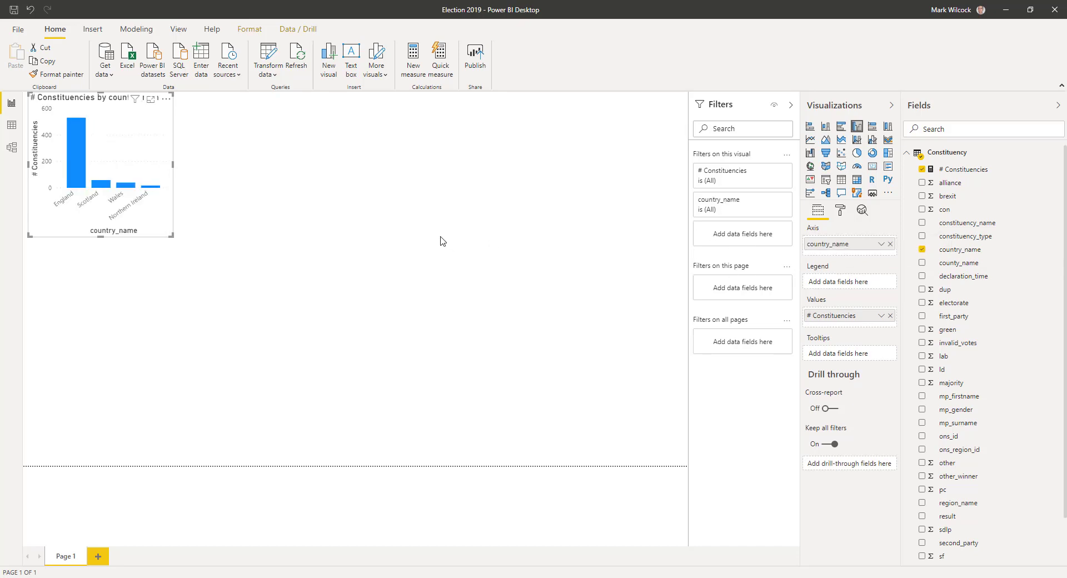
drag(171, 236, 435, 321)
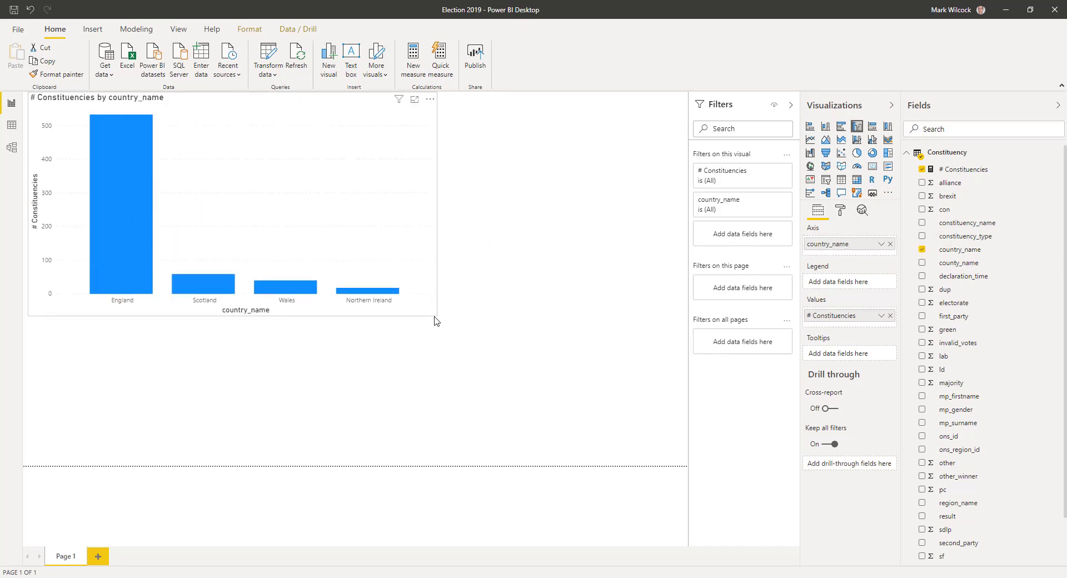
mouse_move(131, 233)
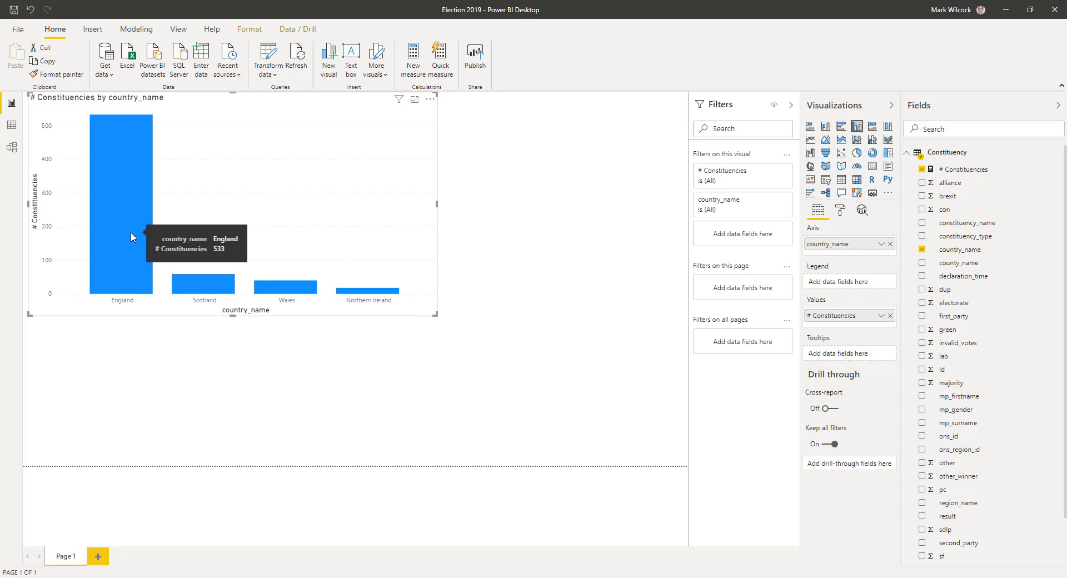
click(556, 250)
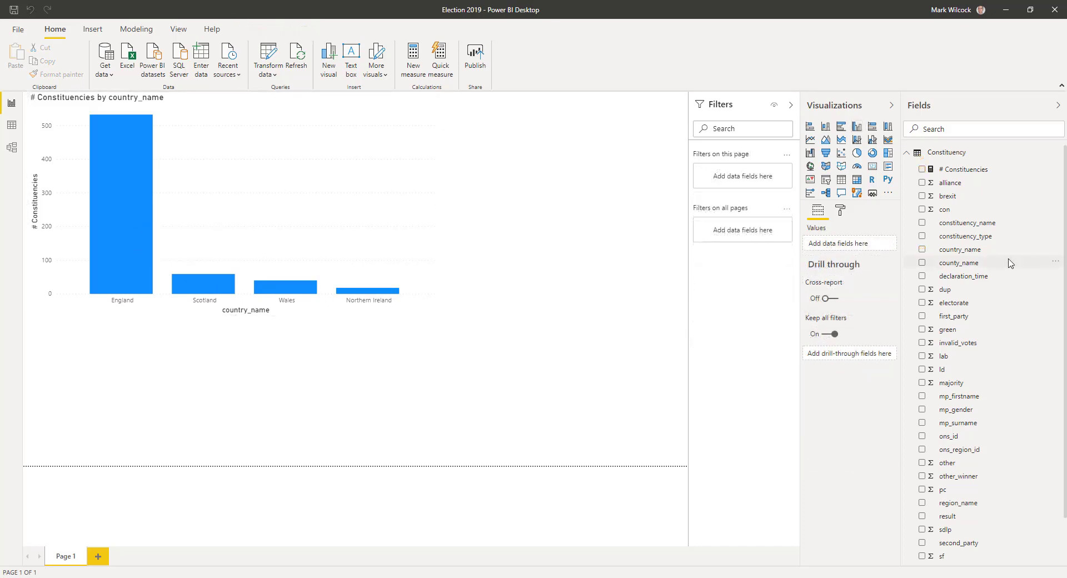
Step: Create a new hierarchy from the country_name field and rename it Geography Hierarchy
click(1055, 251)
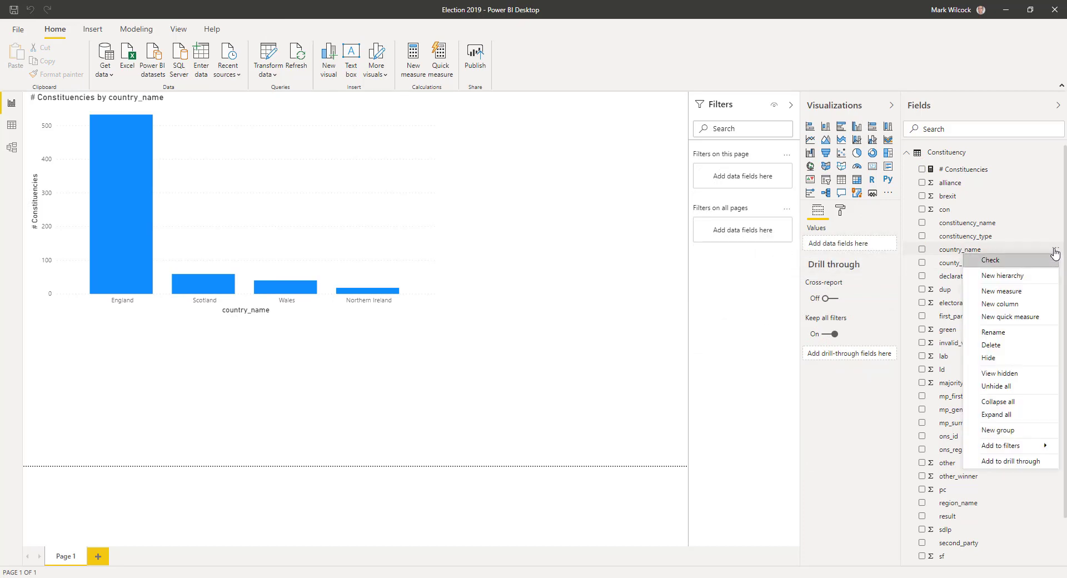
click(1012, 280)
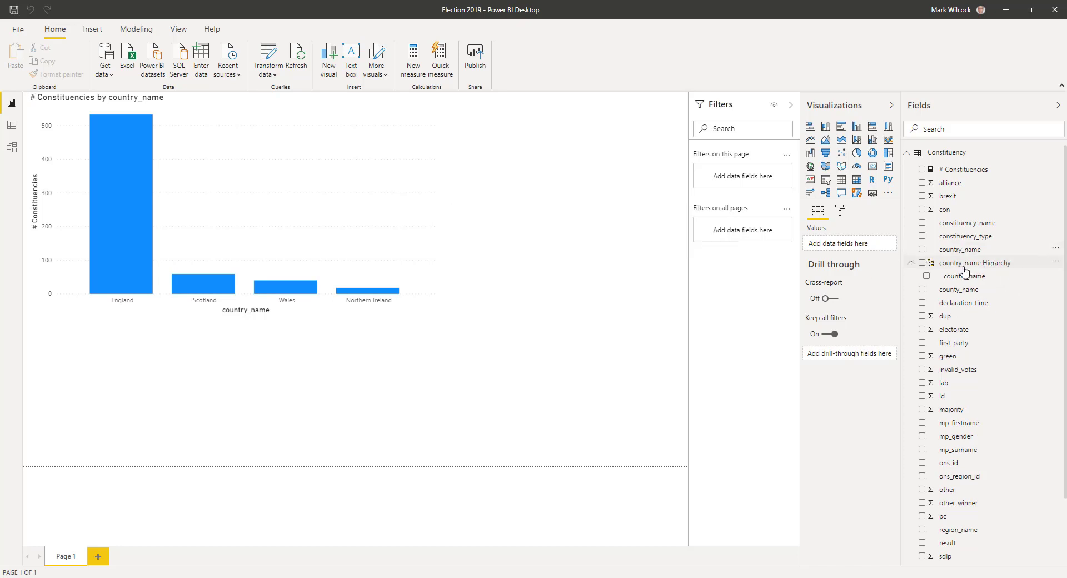
right_click(964, 270)
click(935, 292)
text(Geography Hierarchy)
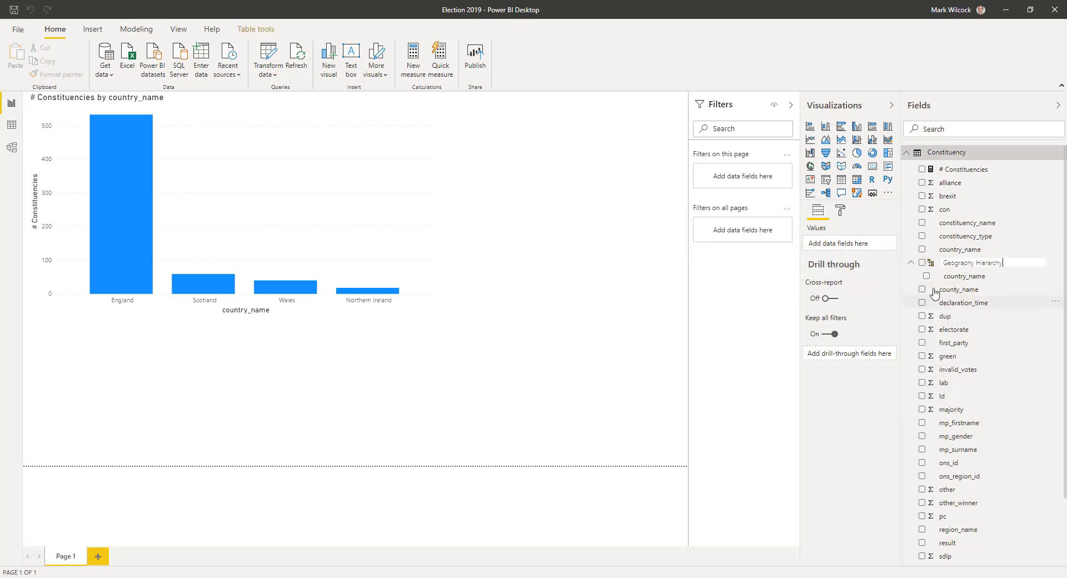
Step: Add region_name, county_name and constituency_name, in that order, as levels below country_name in Geography Hierarchy
click(1034, 295)
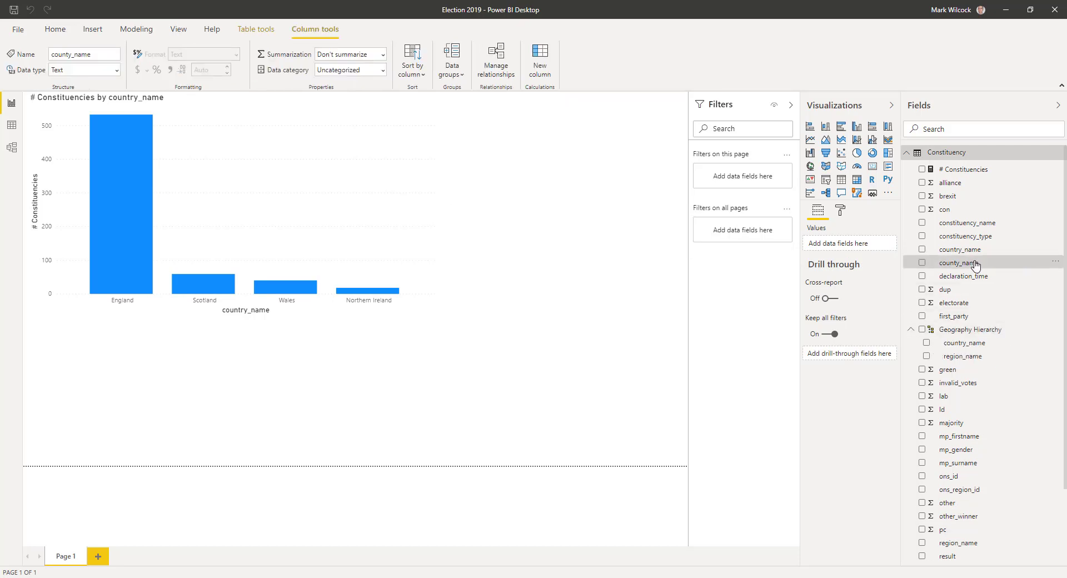
drag(976, 266, 991, 332)
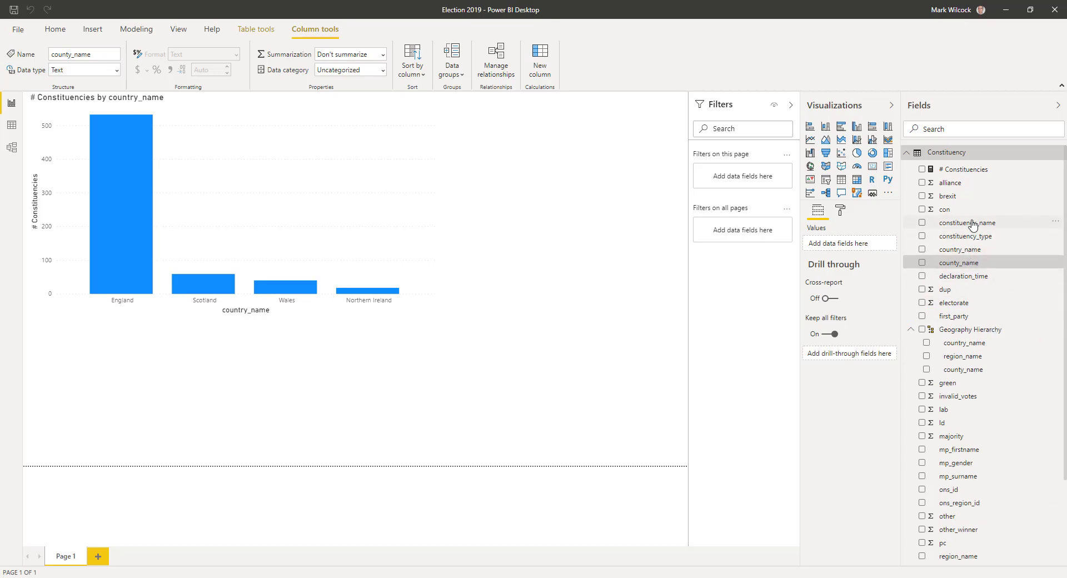
drag(968, 223, 978, 280)
drag(978, 281, 994, 331)
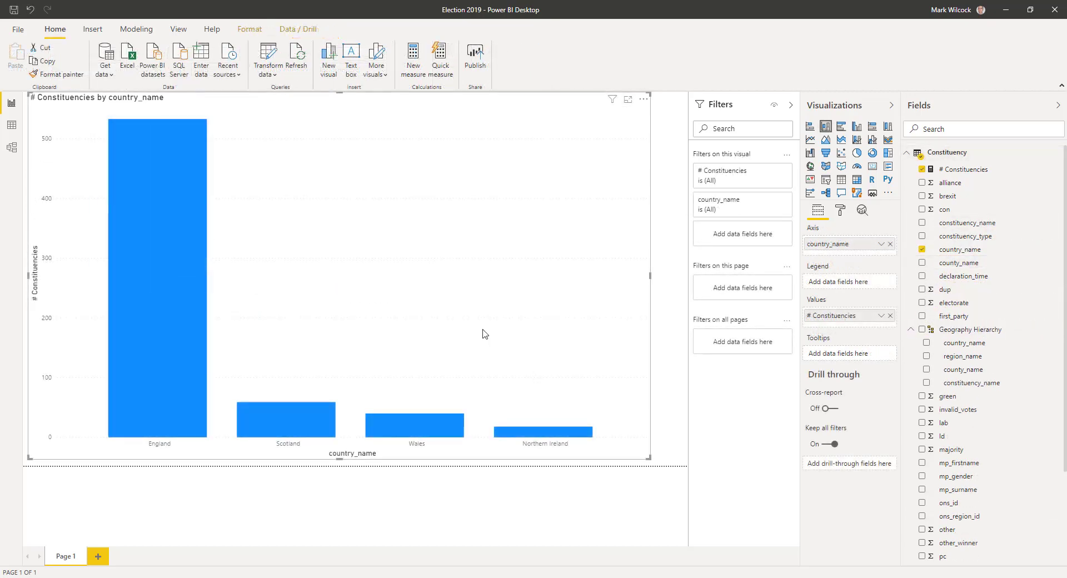
Step: Convert the chart to a clustered bar chart and replace country_name on its axis with Geography Hierarchy
click(841, 127)
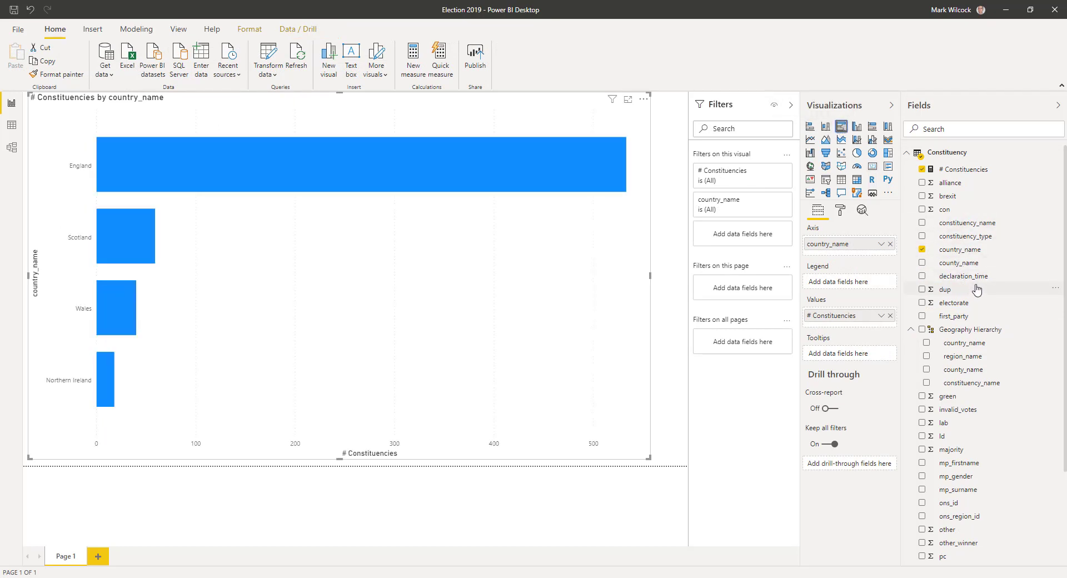
drag(971, 332, 868, 250)
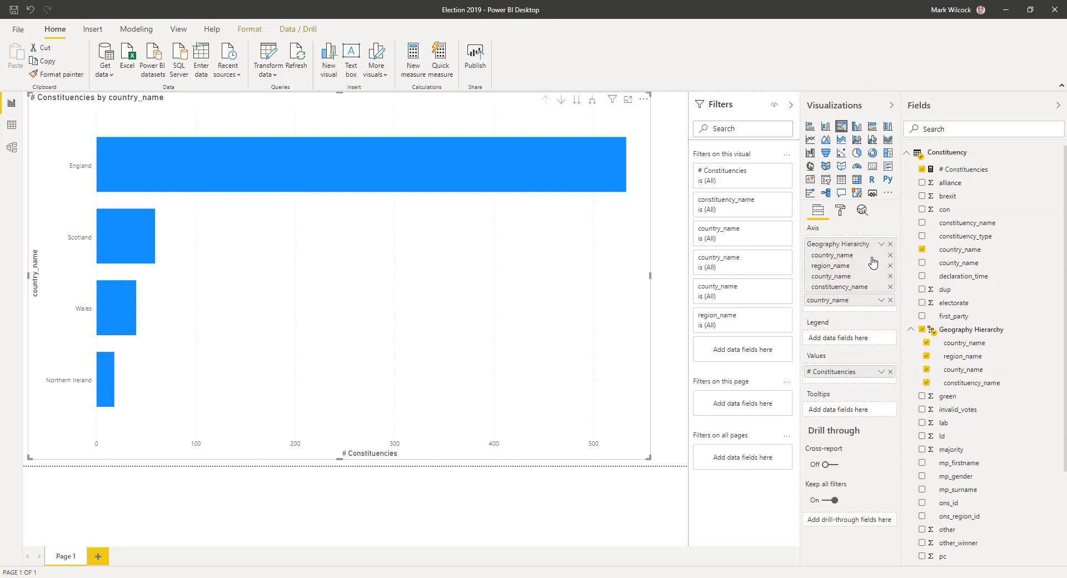
click(890, 301)
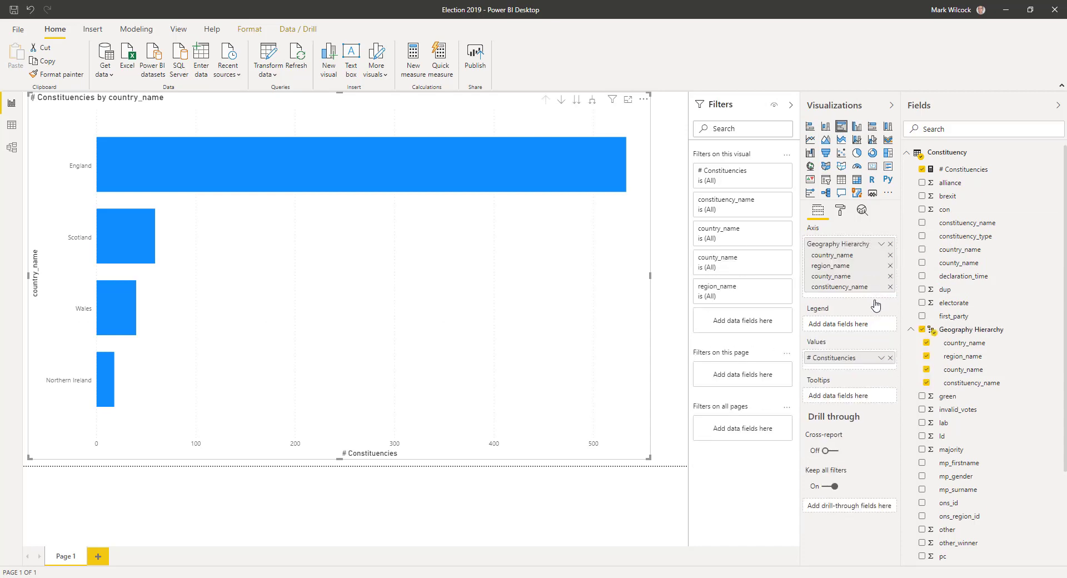
Step: Turn on drill mode for the bar chart and drill down into England's regions
click(547, 178)
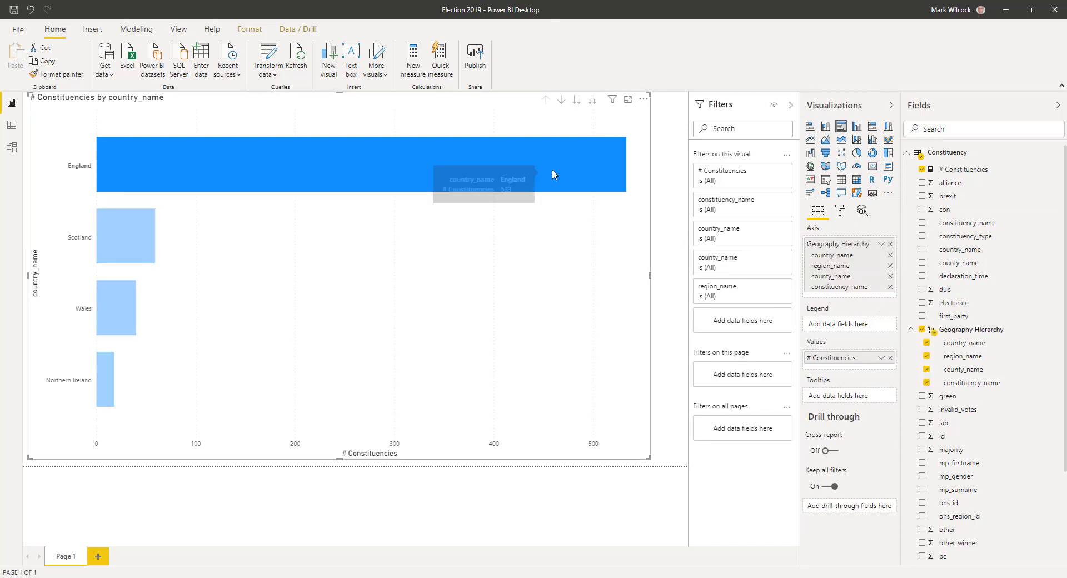
click(563, 100)
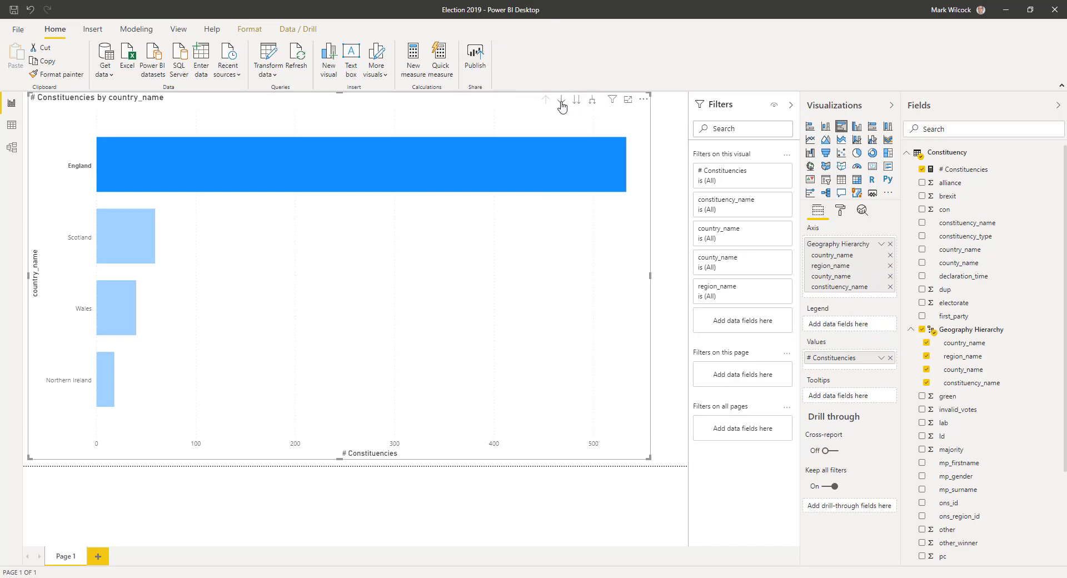
click(505, 162)
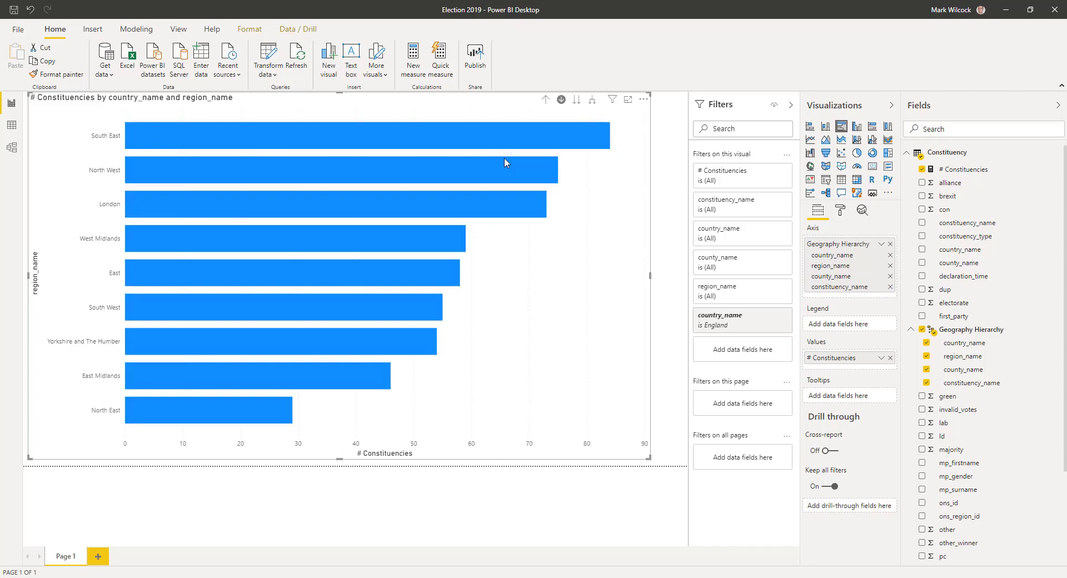
Step: Drill down from the East region's bar into its counties
click(143, 272)
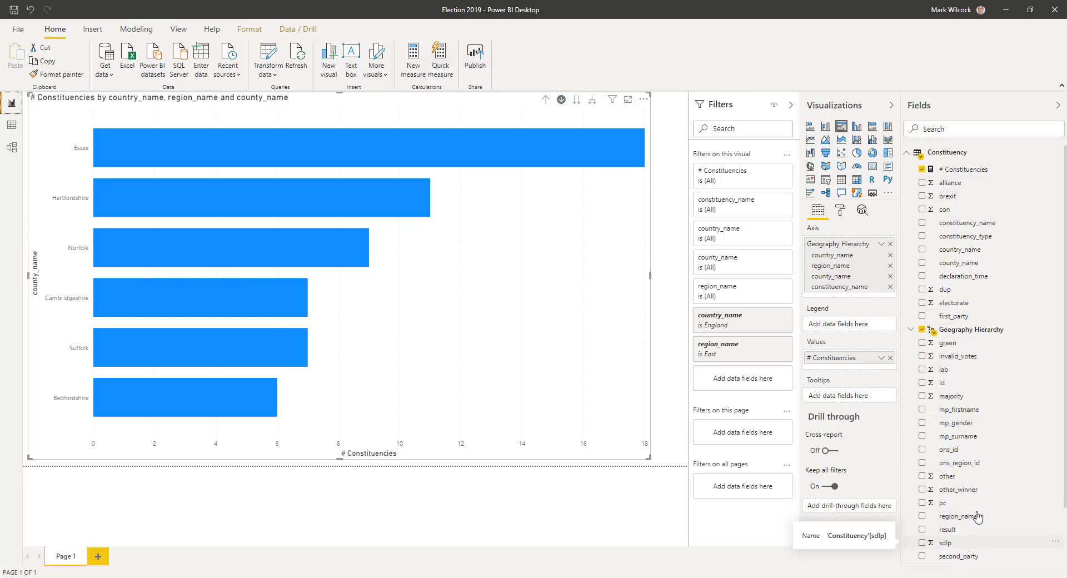
Step: In the model view, group the constituency, country, county, region and ONS ID fields plus Geography Hierarchy in a display folder named Static
click(12, 147)
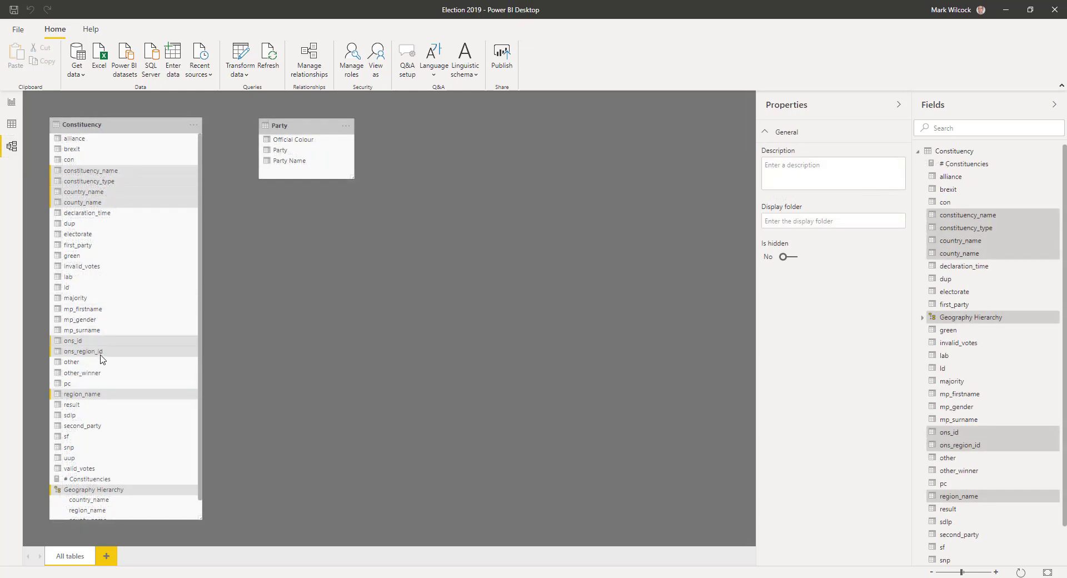
click(806, 221)
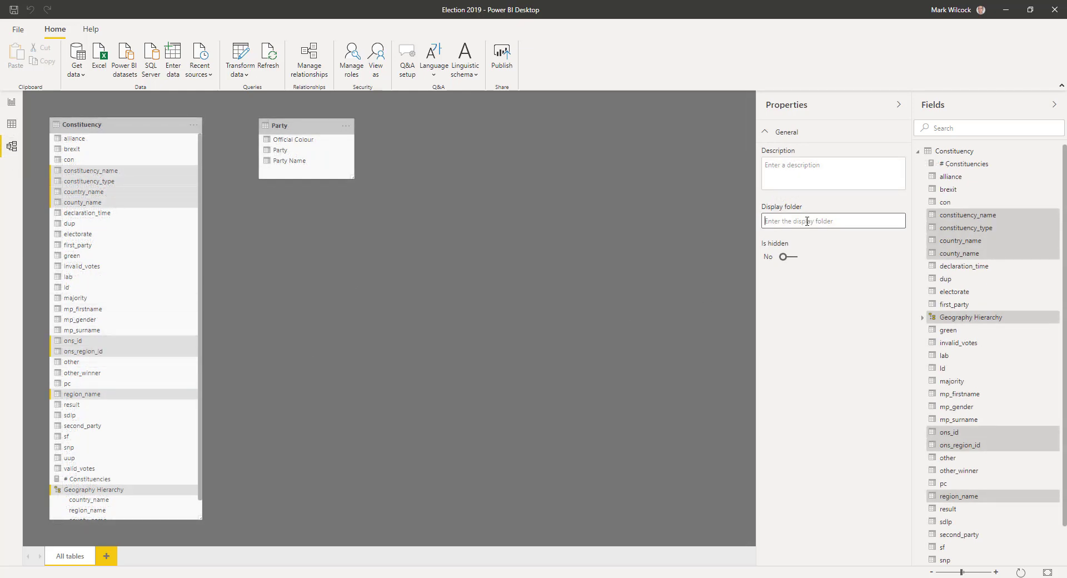
text(Static)
key(Return)
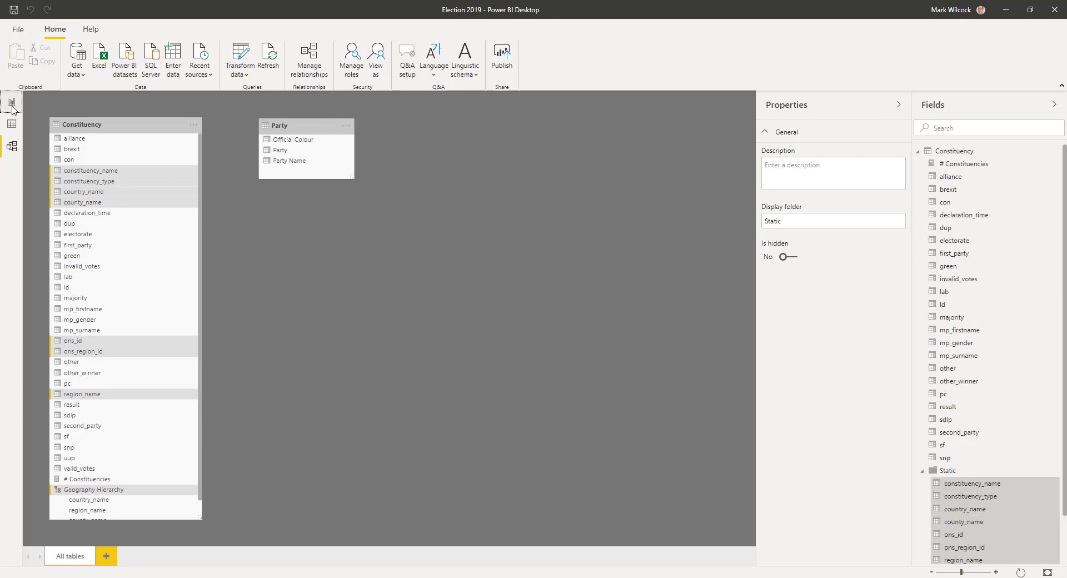
Step: Return to the report and review the contents of the Static folder, leaving it collapsed
click(12, 107)
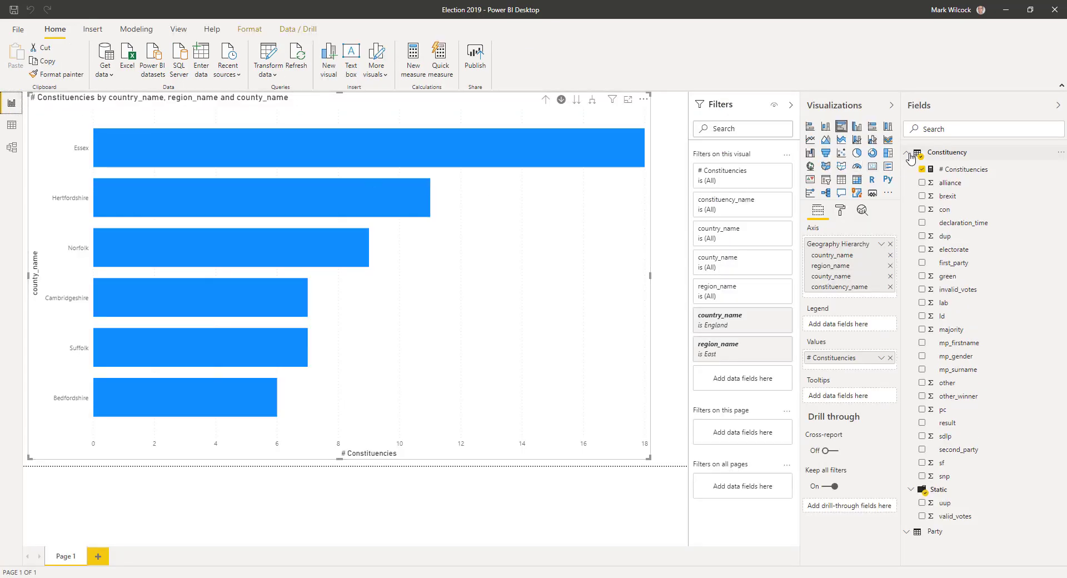
click(911, 490)
scroll(987, 483, down, 3)
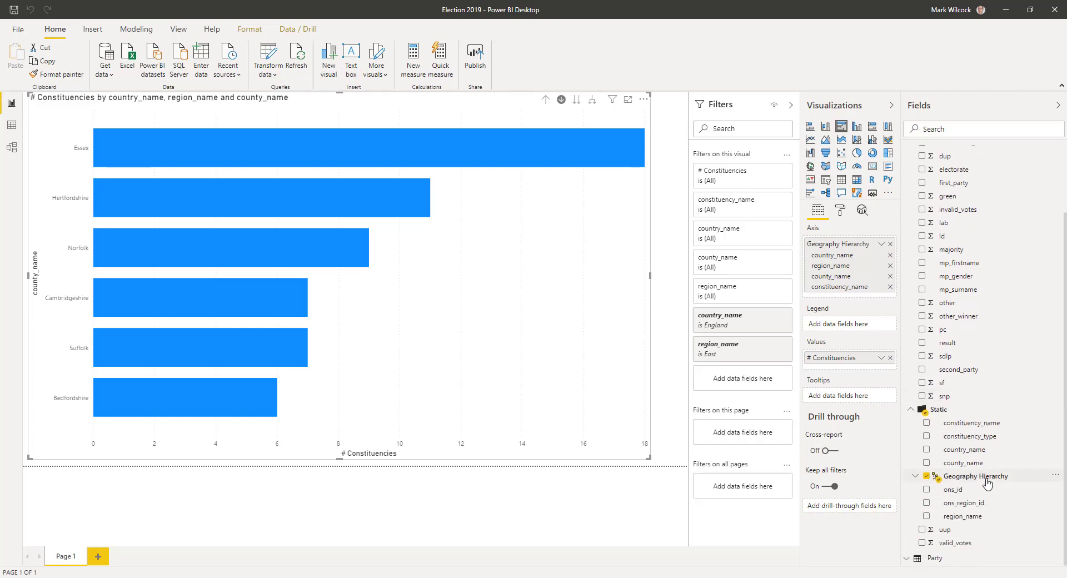
click(910, 411)
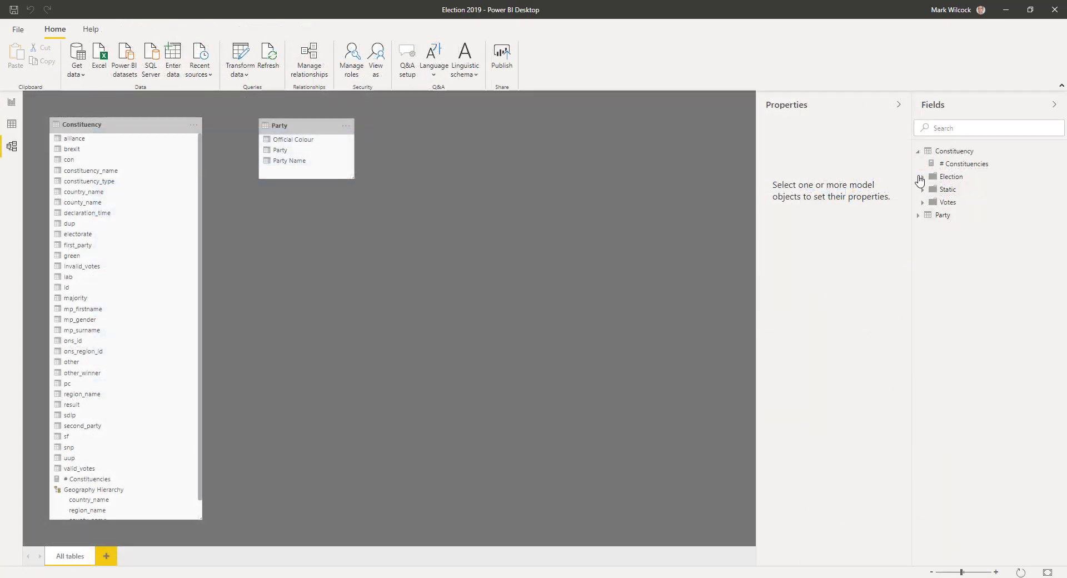
Step: Review the fields in the Constituency table's Election, Static and Votes display folders in the model view
click(922, 177)
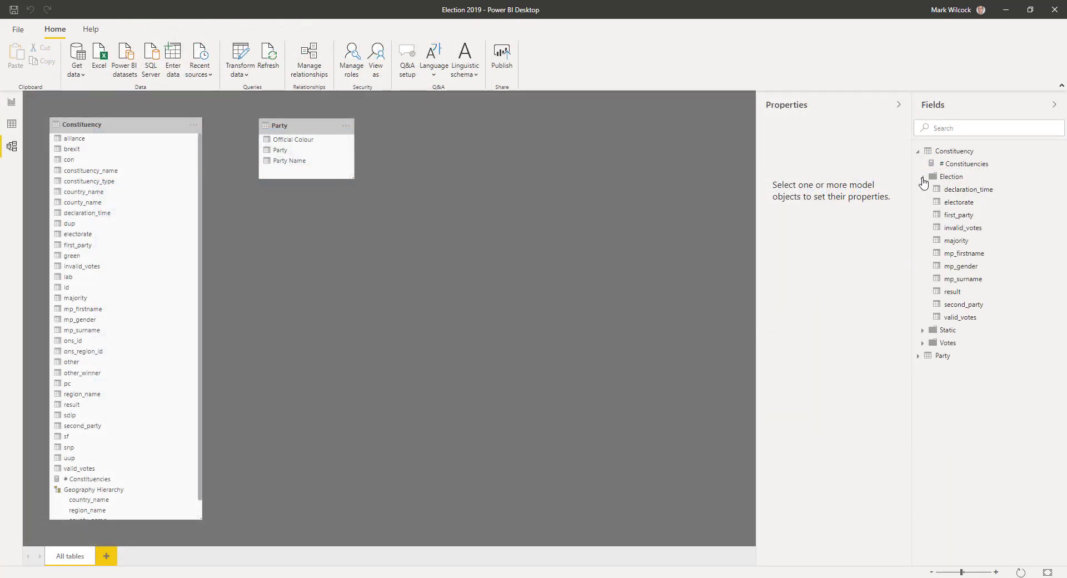
click(922, 178)
click(921, 191)
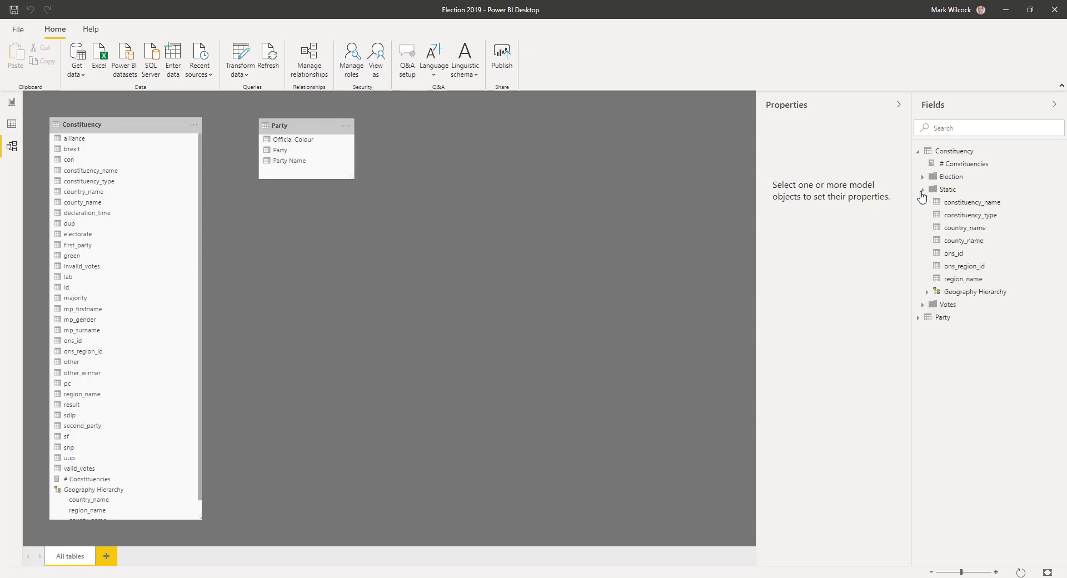
click(922, 191)
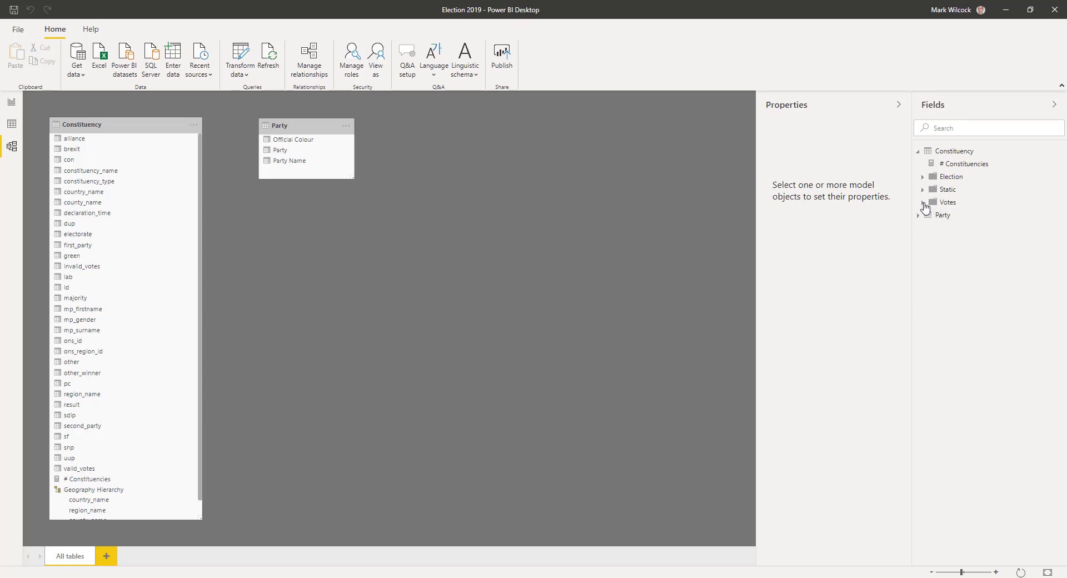
click(923, 203)
click(923, 203)
Step: Back in the report, open the Election folder and inspect the valid_votes, invalid_votes and electorate columns
click(18, 104)
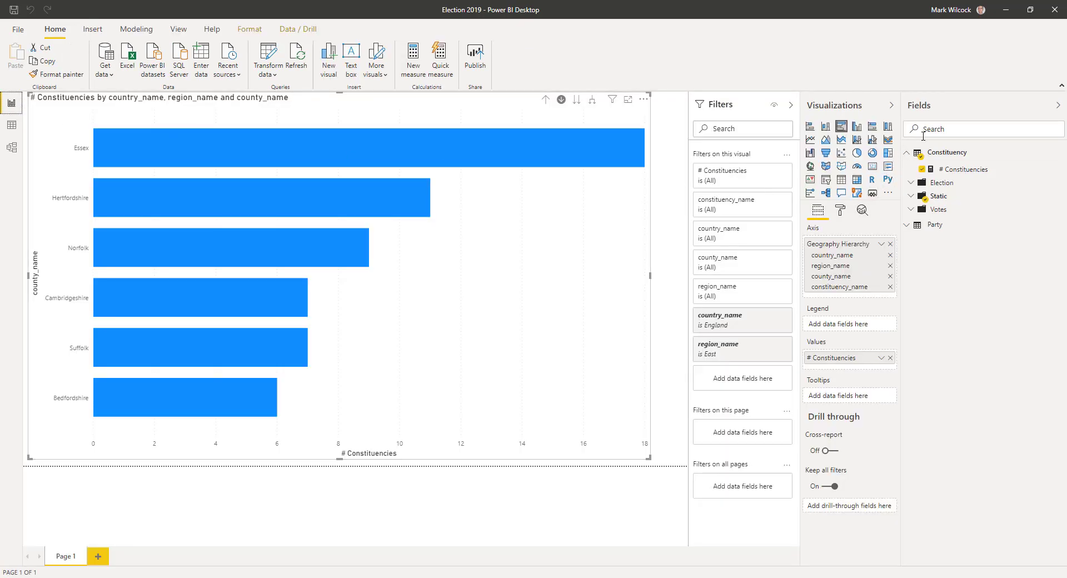
click(912, 184)
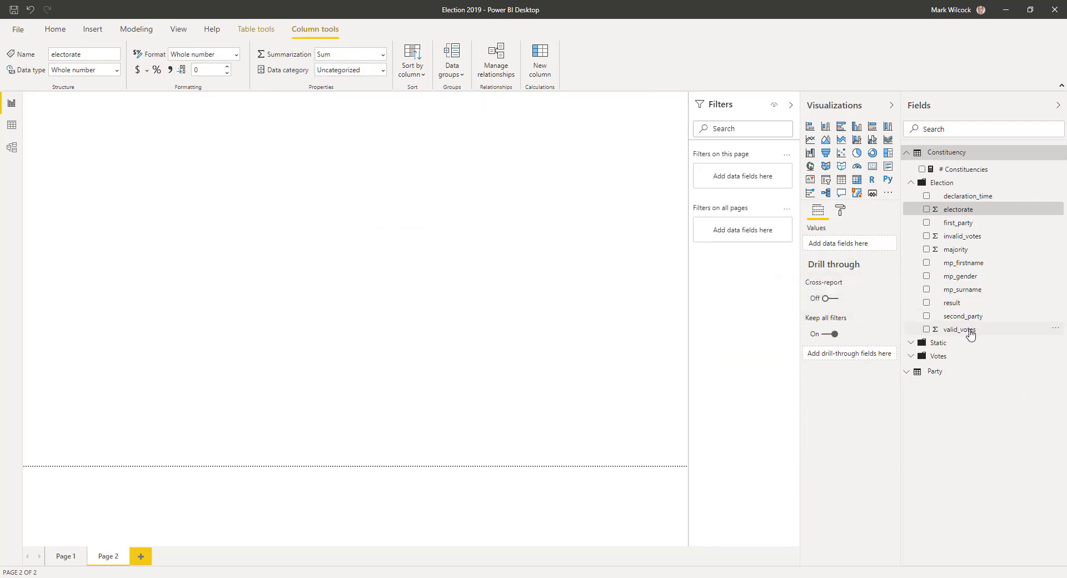
click(969, 330)
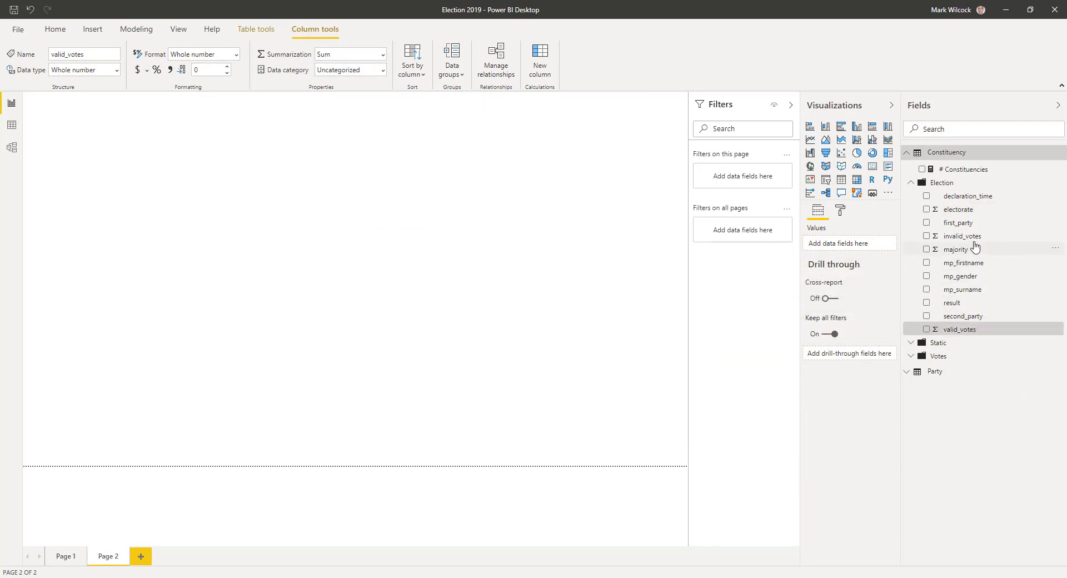
click(970, 237)
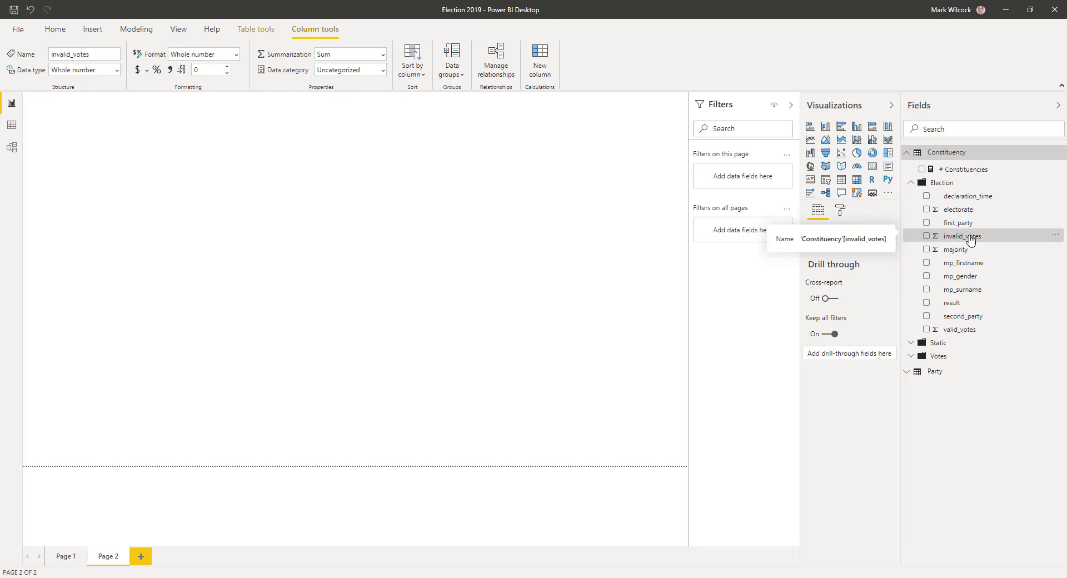
click(970, 211)
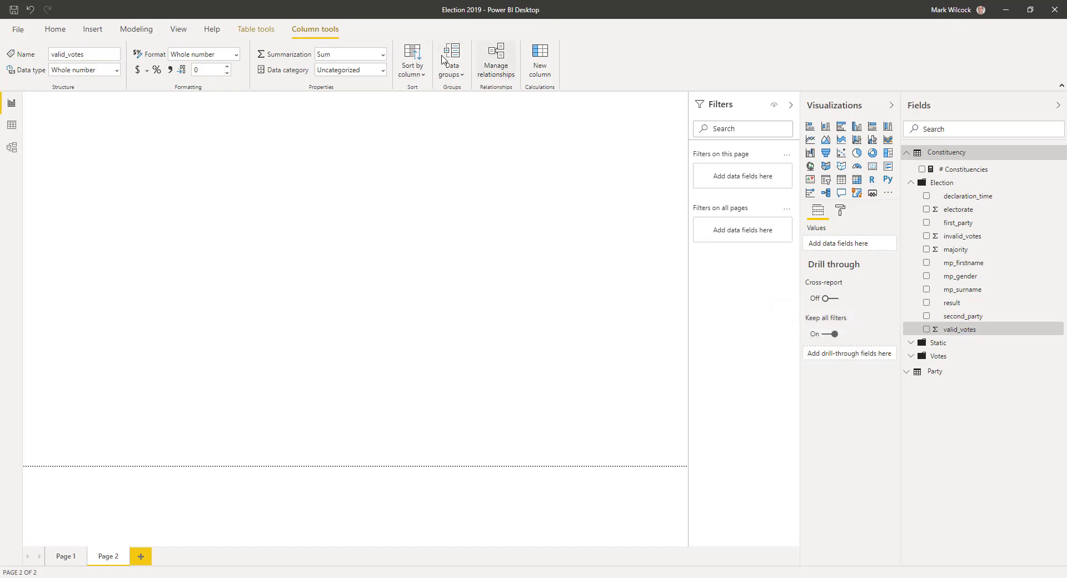
Step: Create a measure in the Constituency table: # Valid Votes = sum(Constituency[valid_votes])
click(135, 31)
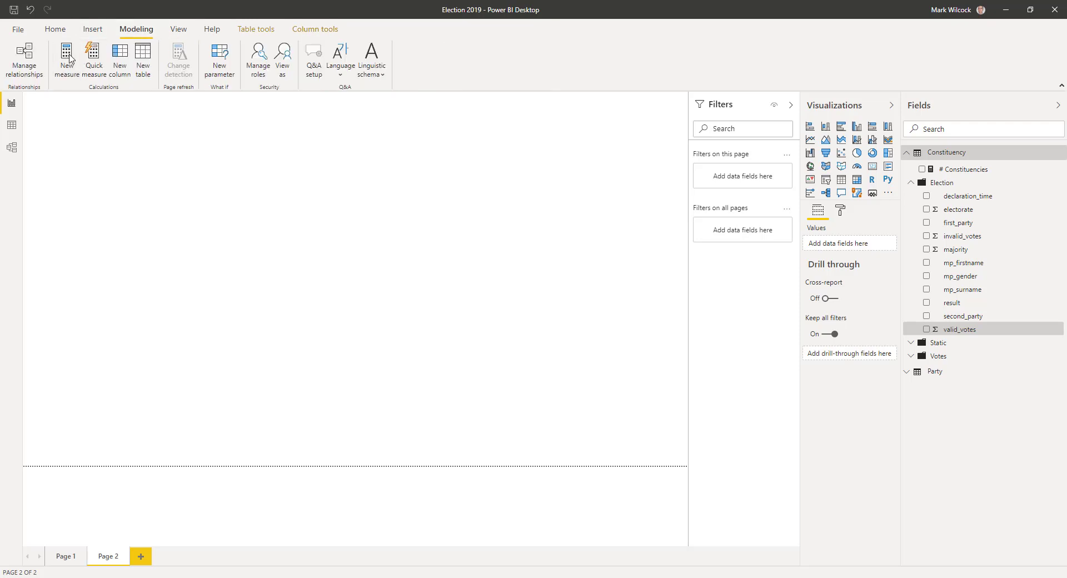
click(68, 56)
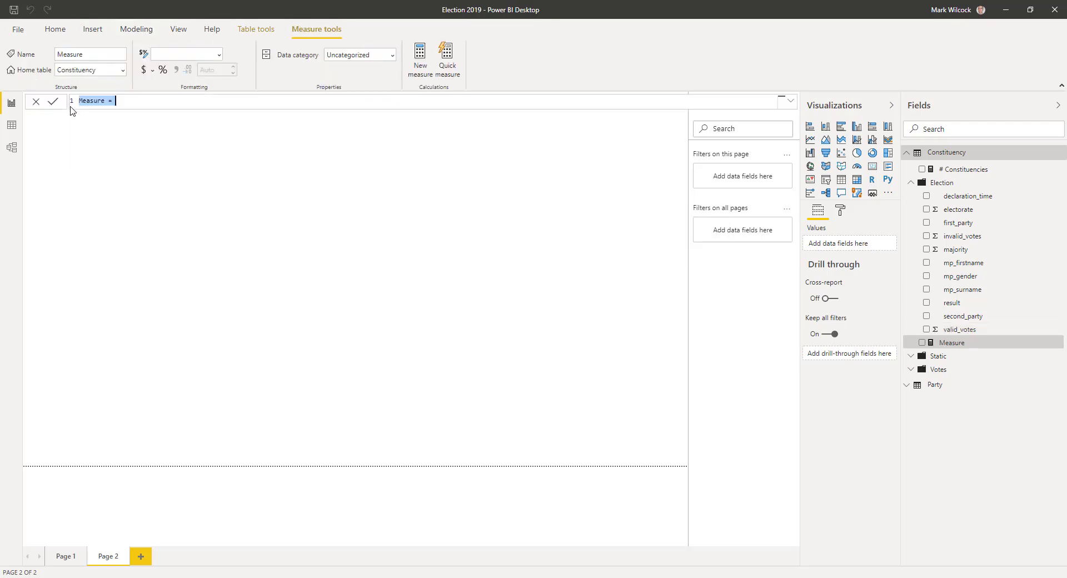
double_click(95, 102)
text(# Valid Votes = sum)
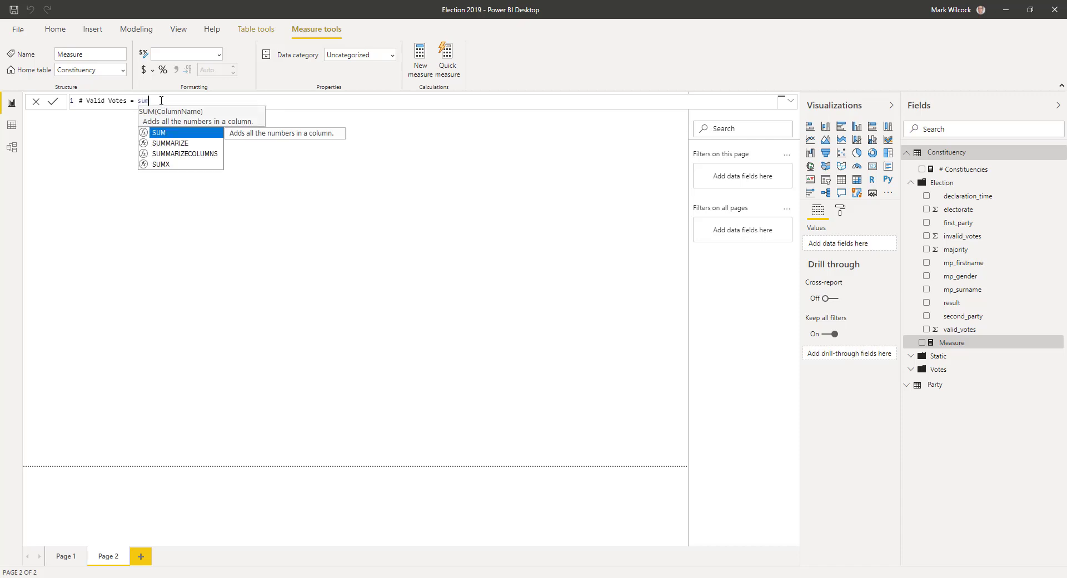
text(()
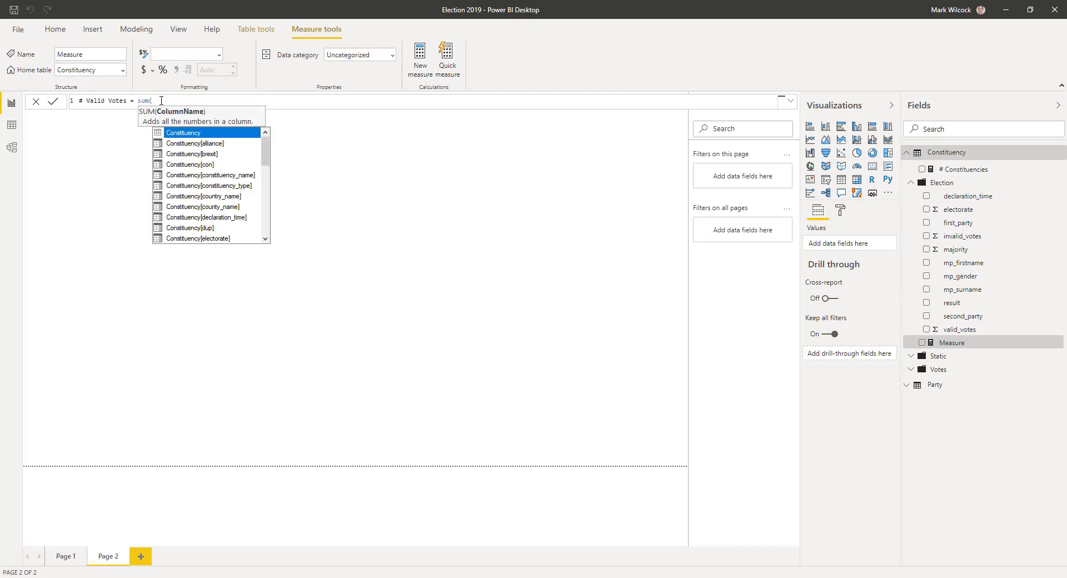
text(va)
key(Tab)
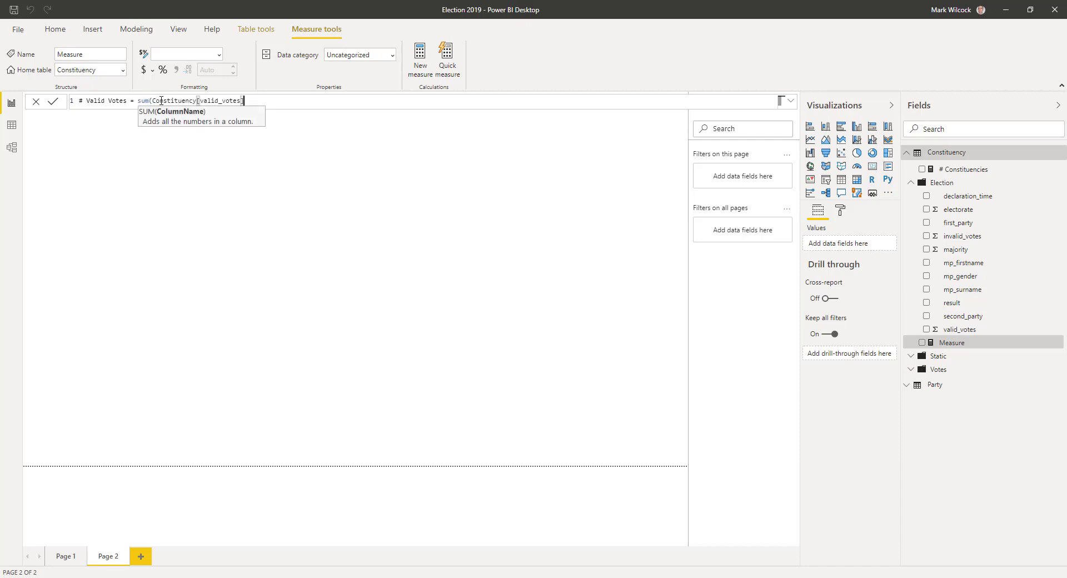
text())
key(Return)
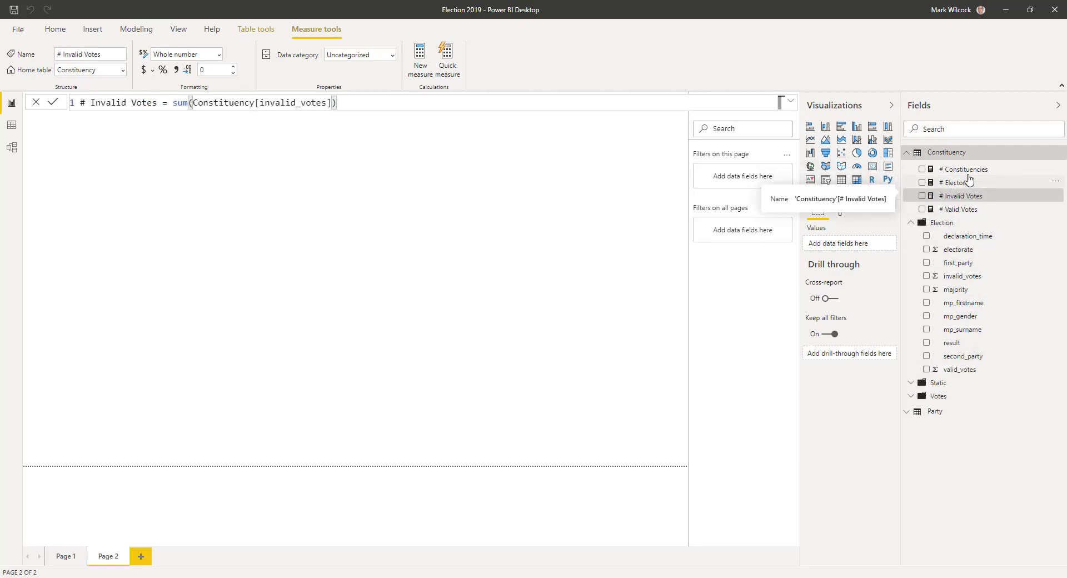
Step: Check the # Electorate measure's formula, and hide the electorate, invalid_votes and valid_votes columns in the model view
click(966, 182)
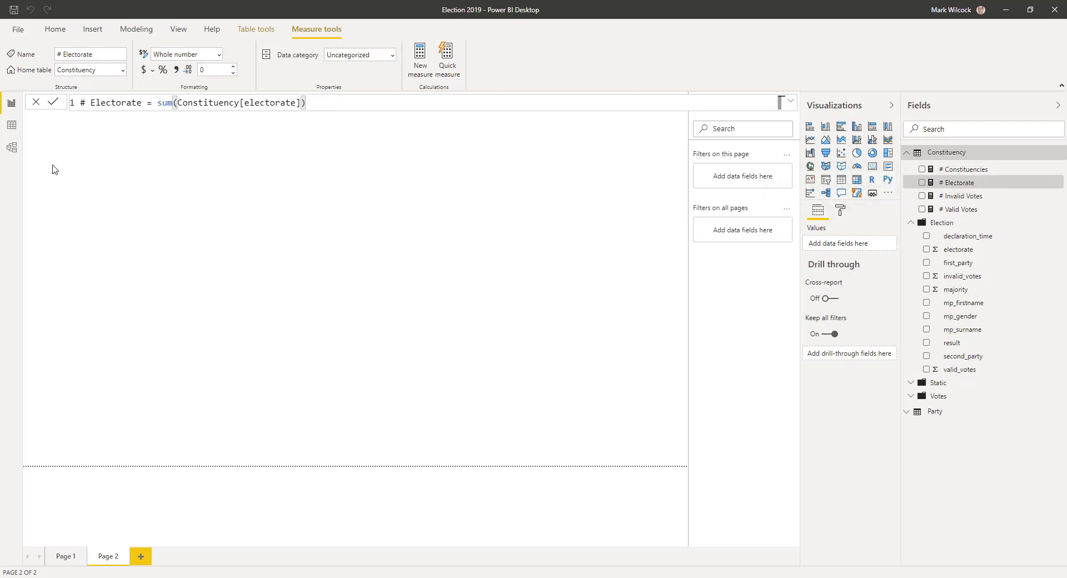
click(12, 148)
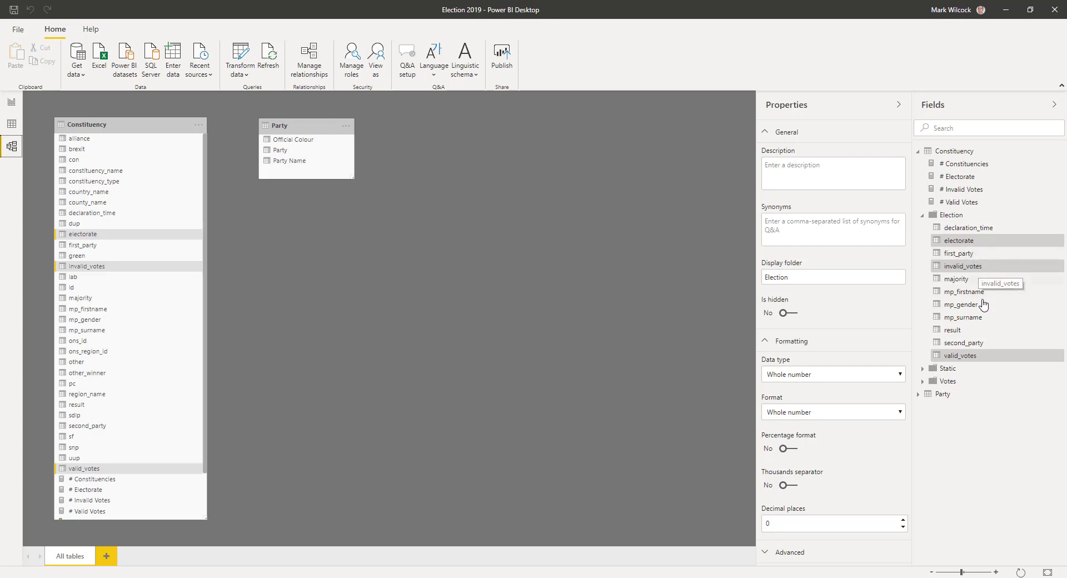
click(792, 313)
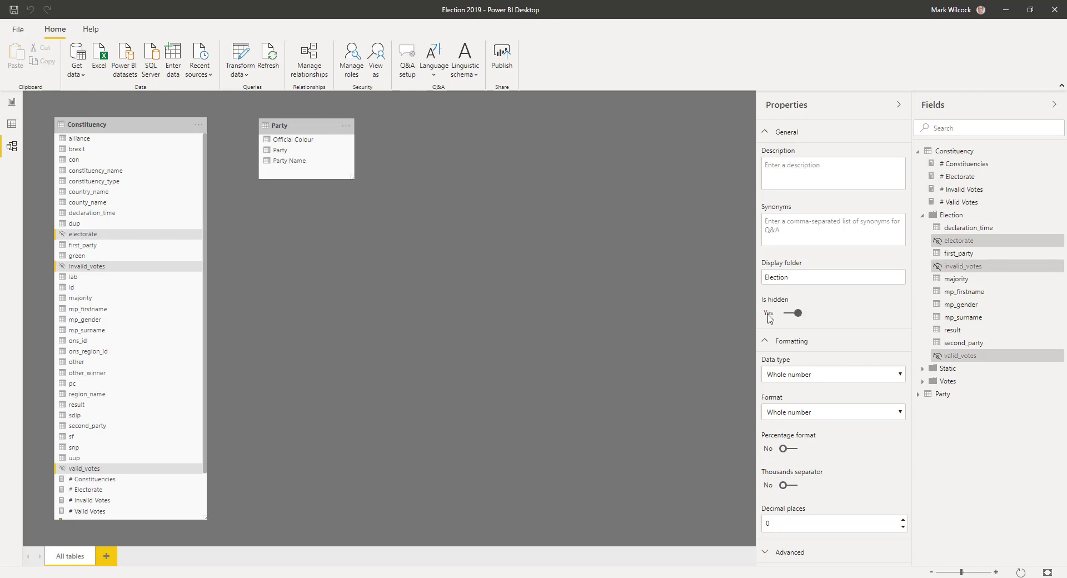
Step: Start a new report measure named % turnout using DIVIDE, with [# Valid Votes] + [# Invalid Votes] as the numerator
click(17, 105)
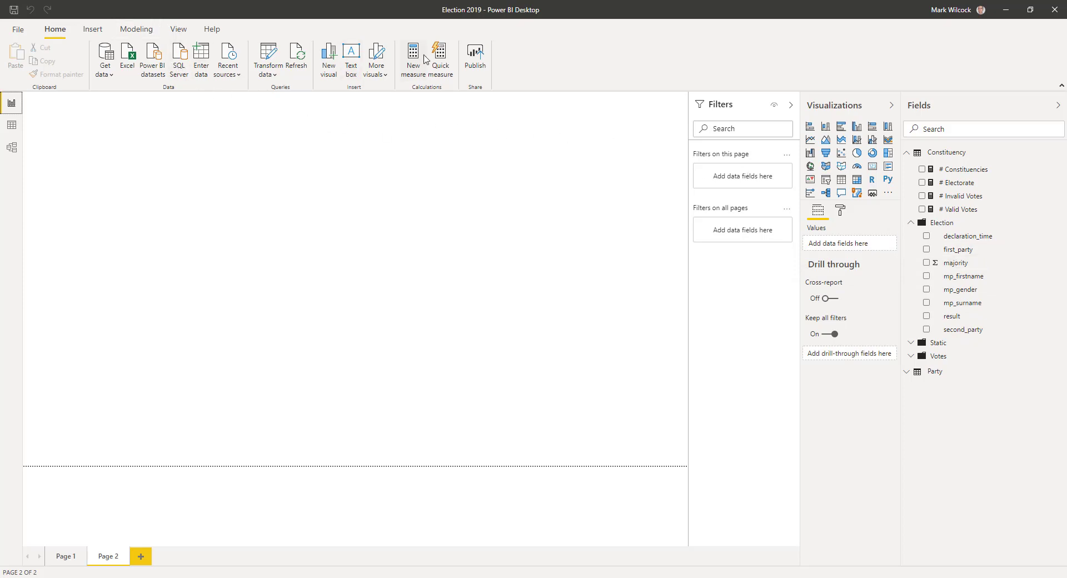
click(414, 59)
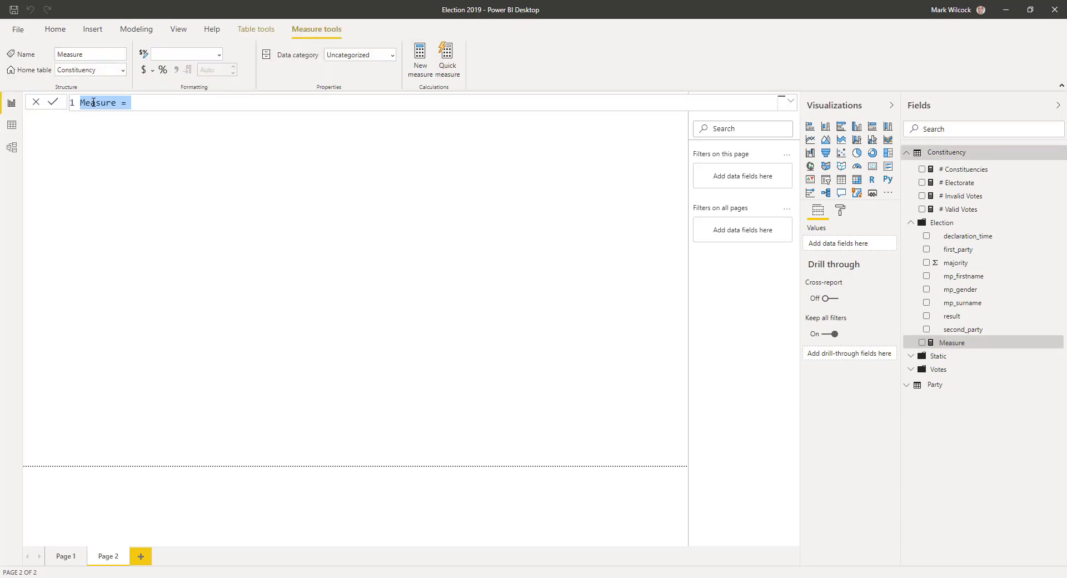
text(% turnout)
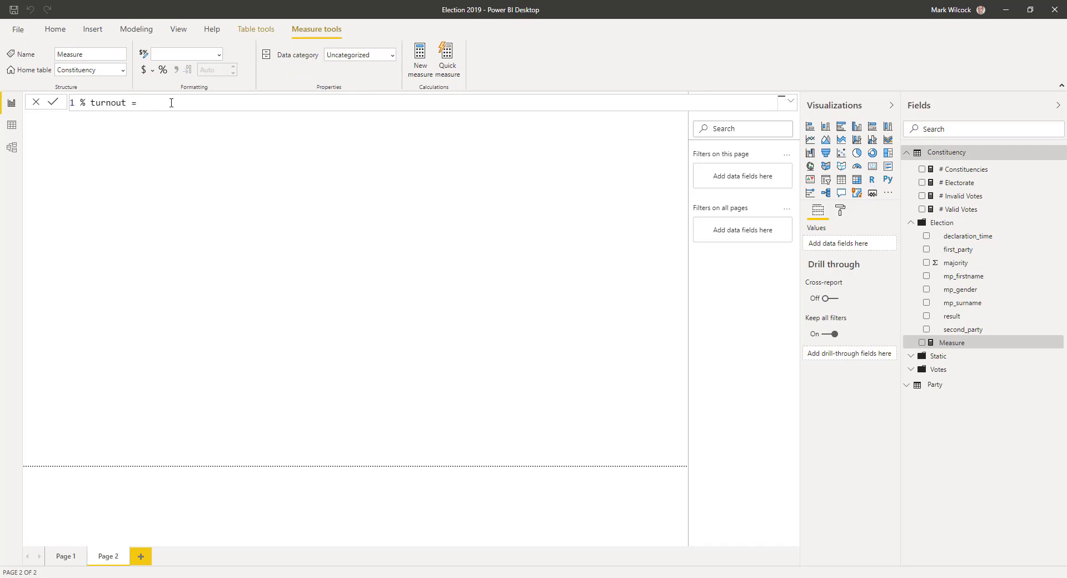
text(divide)
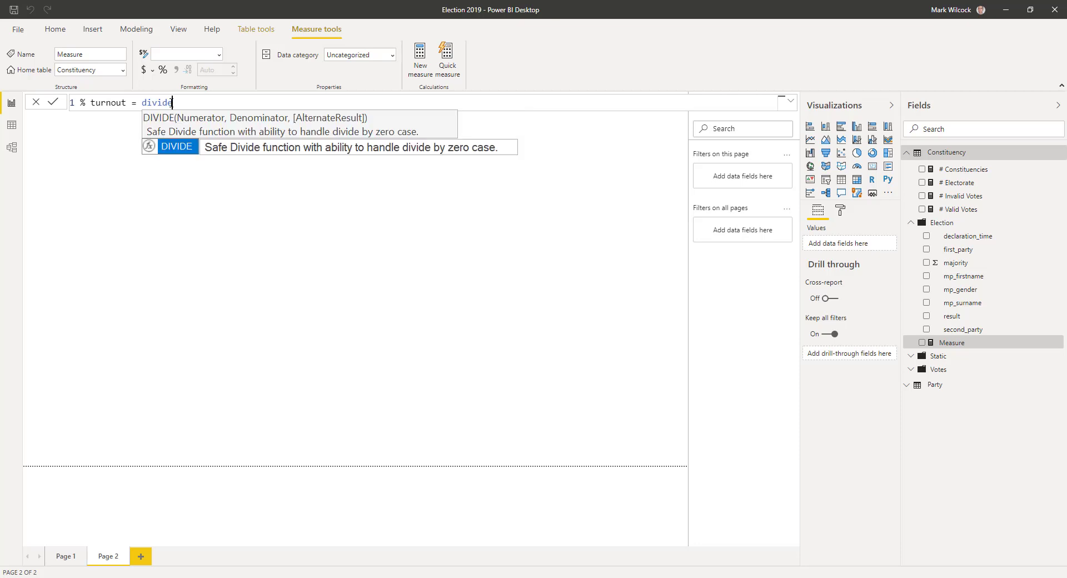
key(Tab)
text([# Valid Votes])
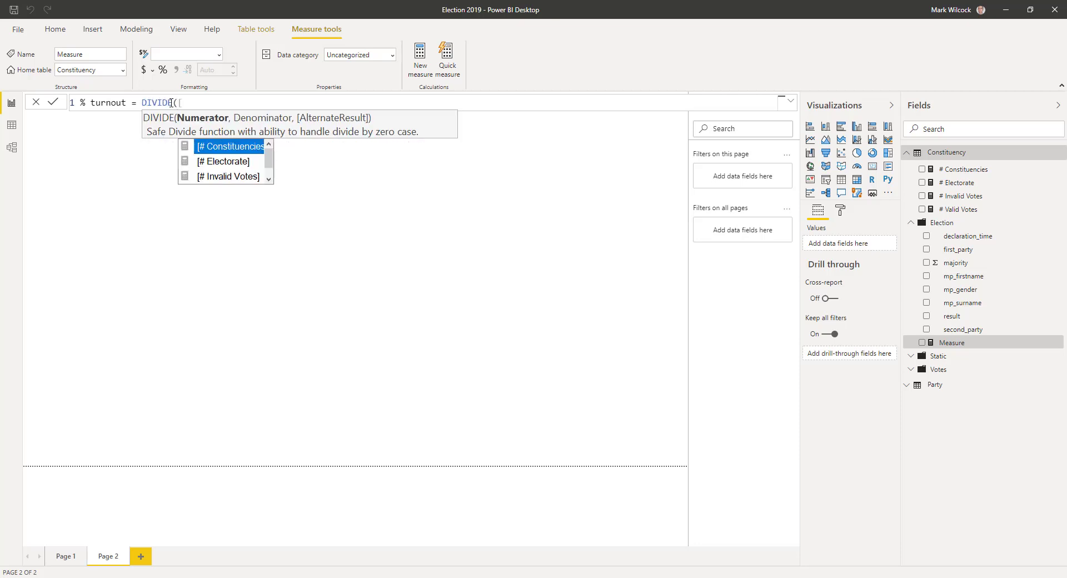
key(Tab)
text(+ )
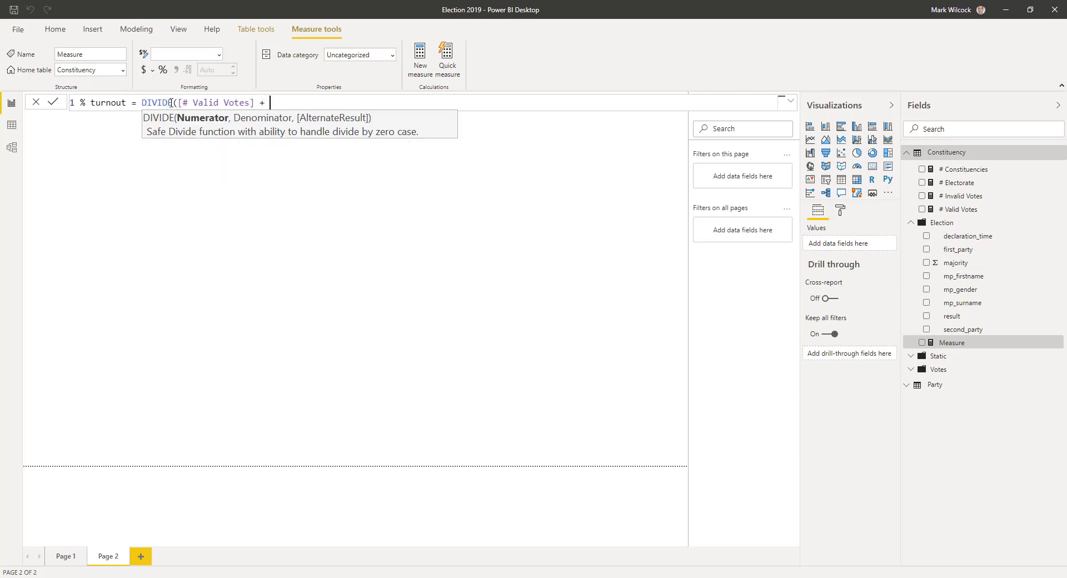
text([)
key(Down)
key(Down)
key(Tab)
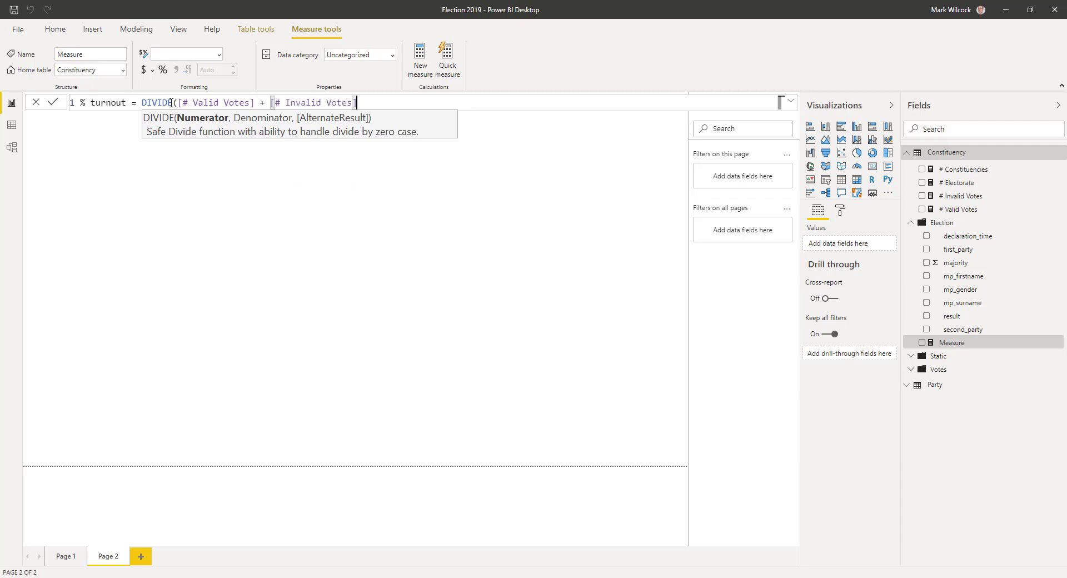
Step: Complete the % turnout formula with [# Electorate] as the denominator and commit the measure
text(, )
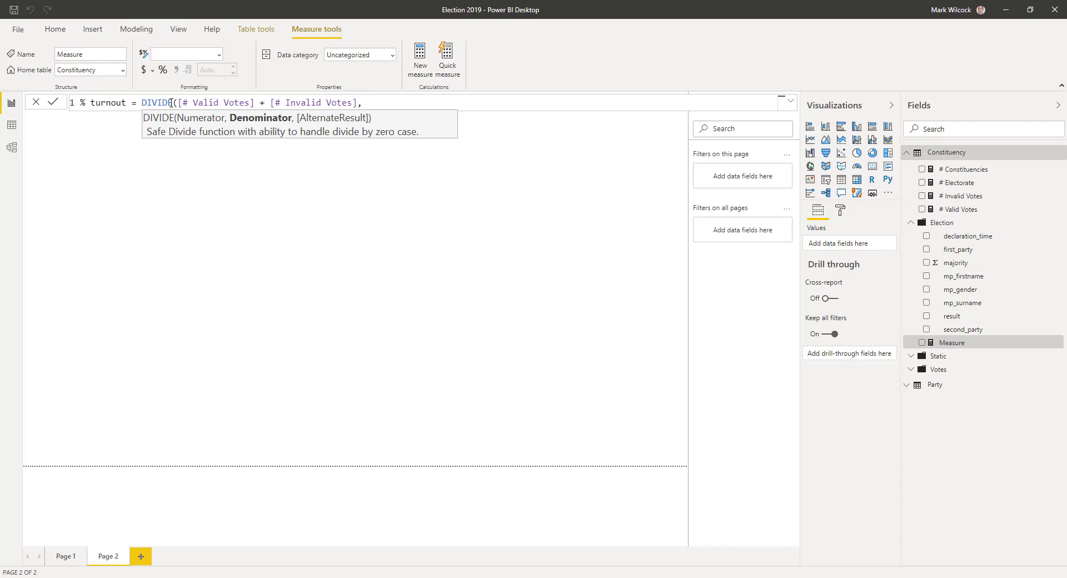
text([)
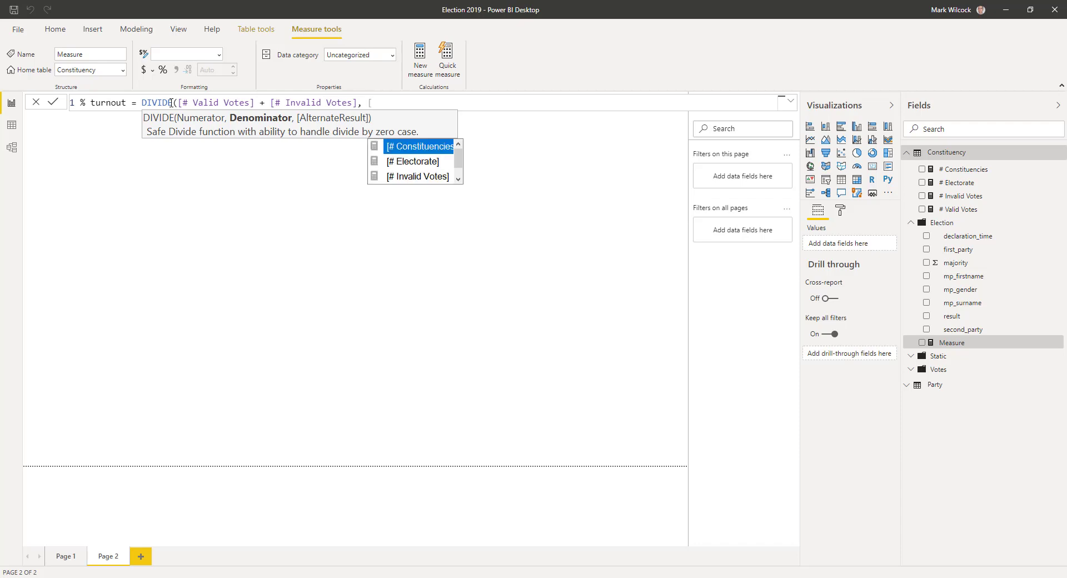
key(Down)
key(Tab)
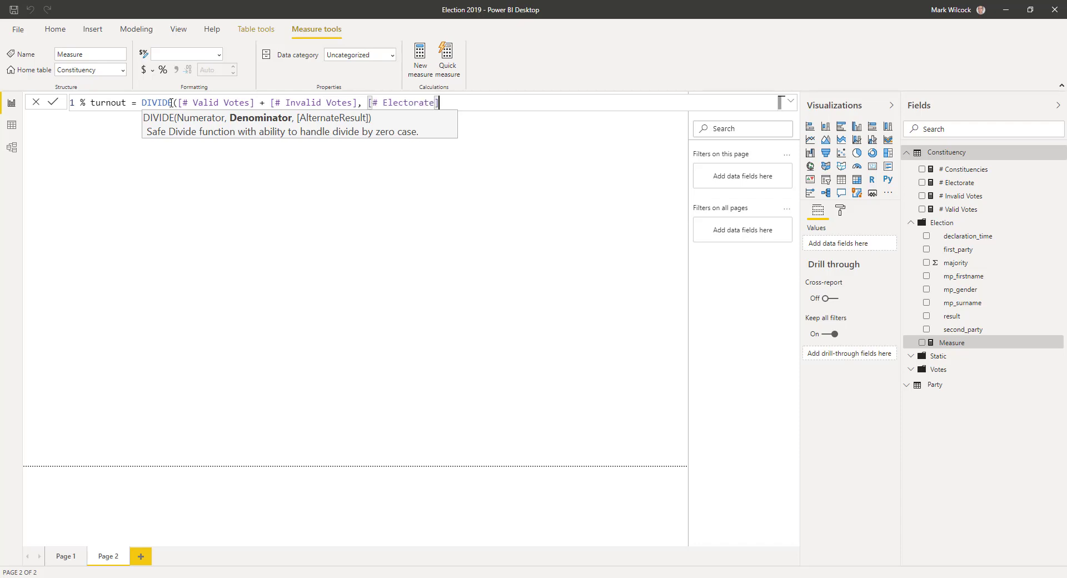
text())
key(Return)
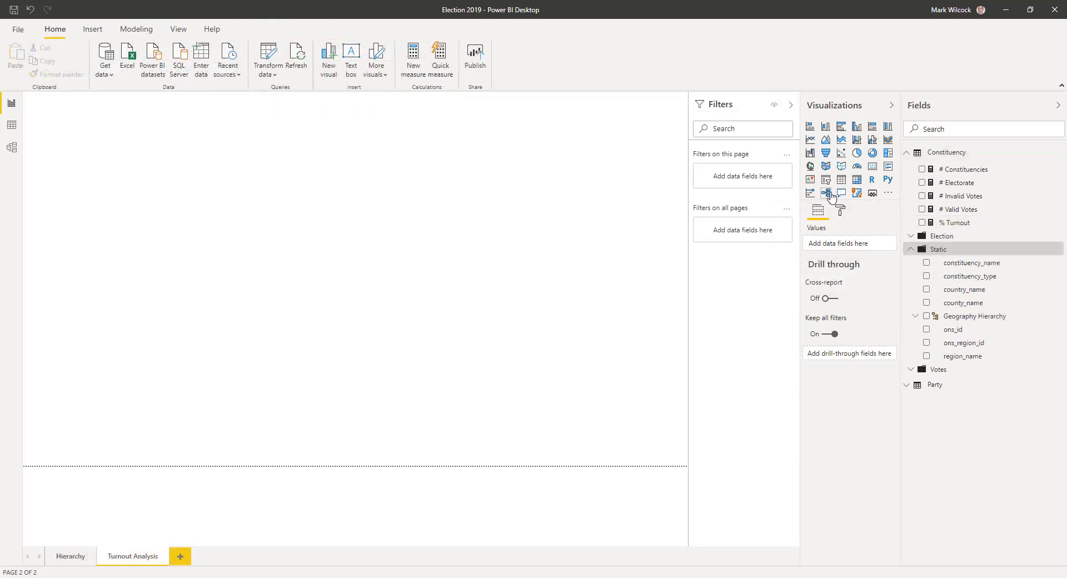
Step: Add a decomposition tree filling most of the Turnout Analysis page, analysing % Turnout and explained by Geography Hierarchy
click(827, 194)
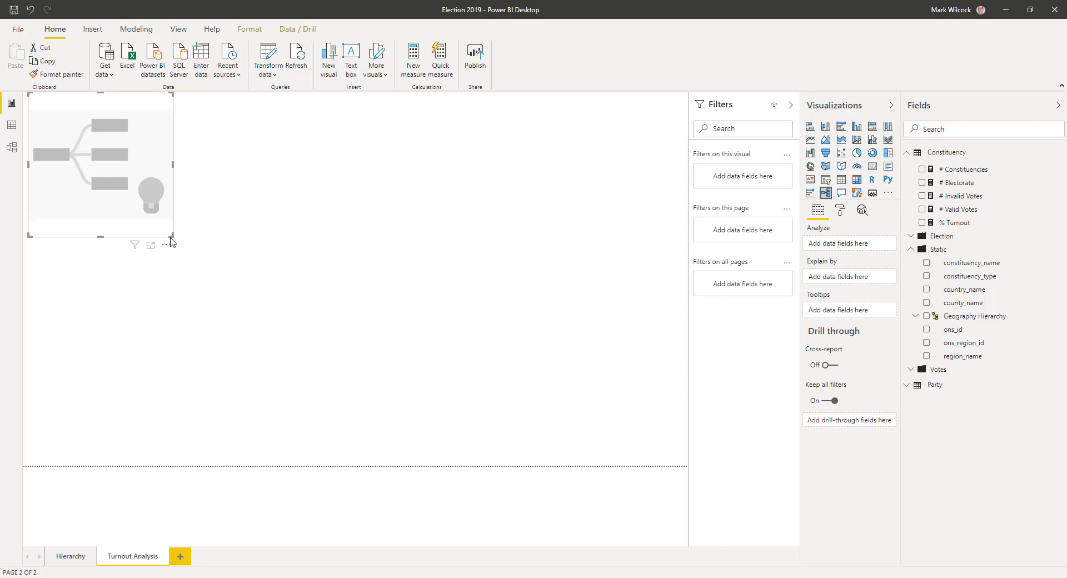
drag(172, 241, 650, 466)
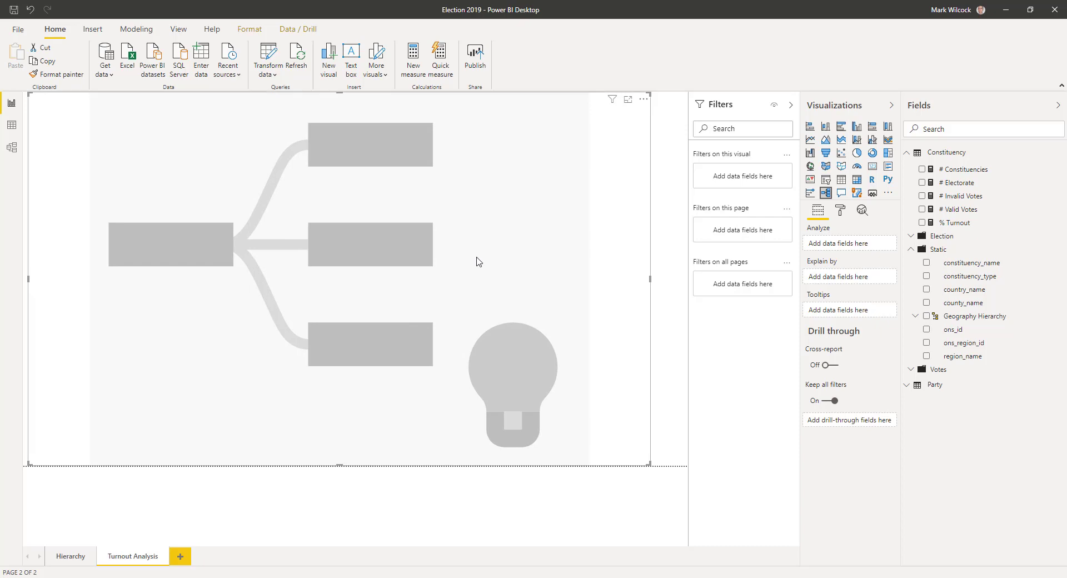
drag(943, 232, 838, 248)
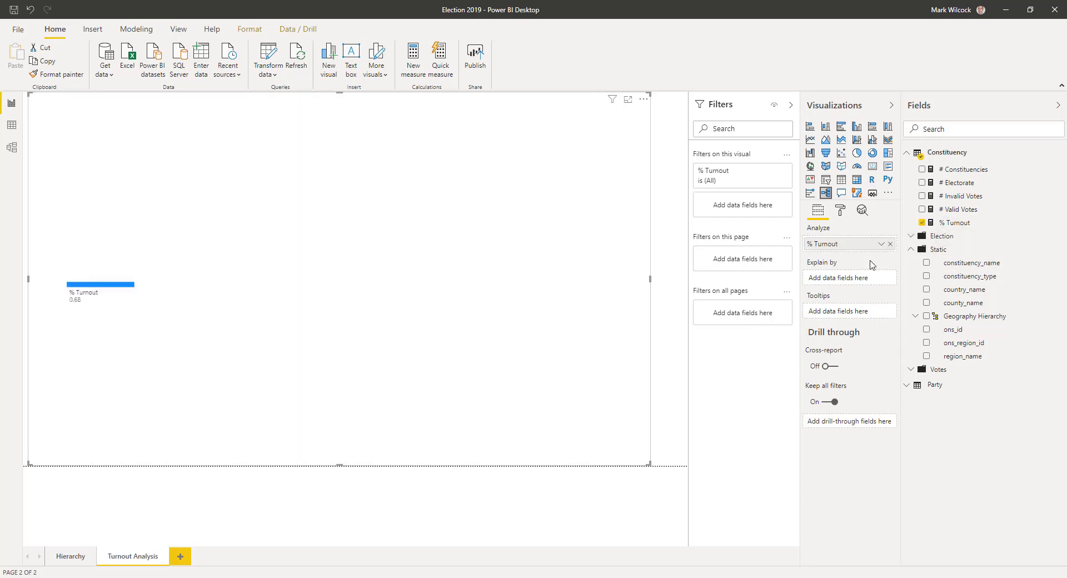
drag(965, 321, 828, 279)
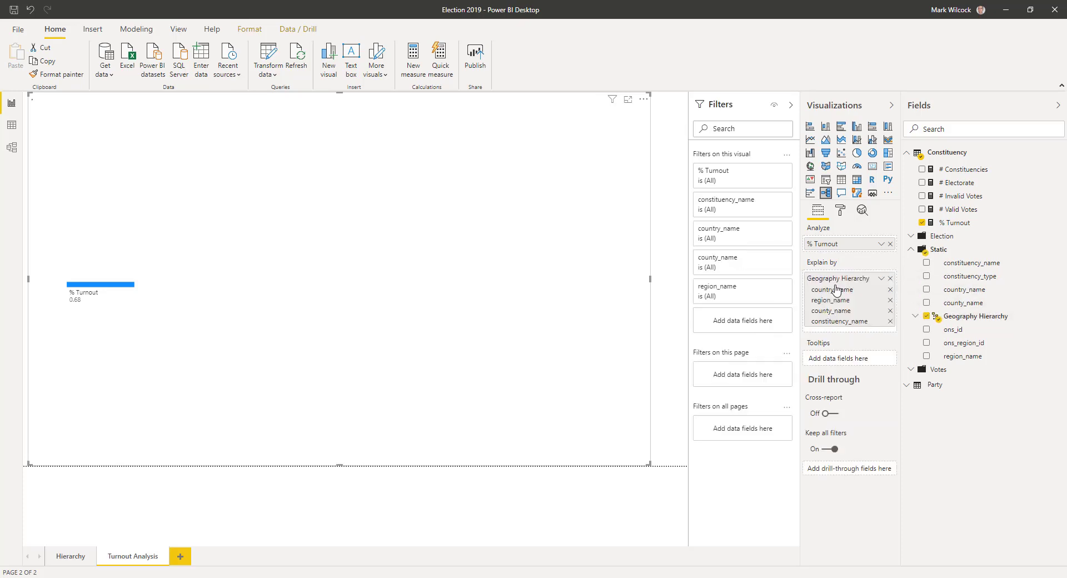
Step: Expand the tree by country_name, England by region_name, East by county_name and Norfolk by constituency_name
click(140, 285)
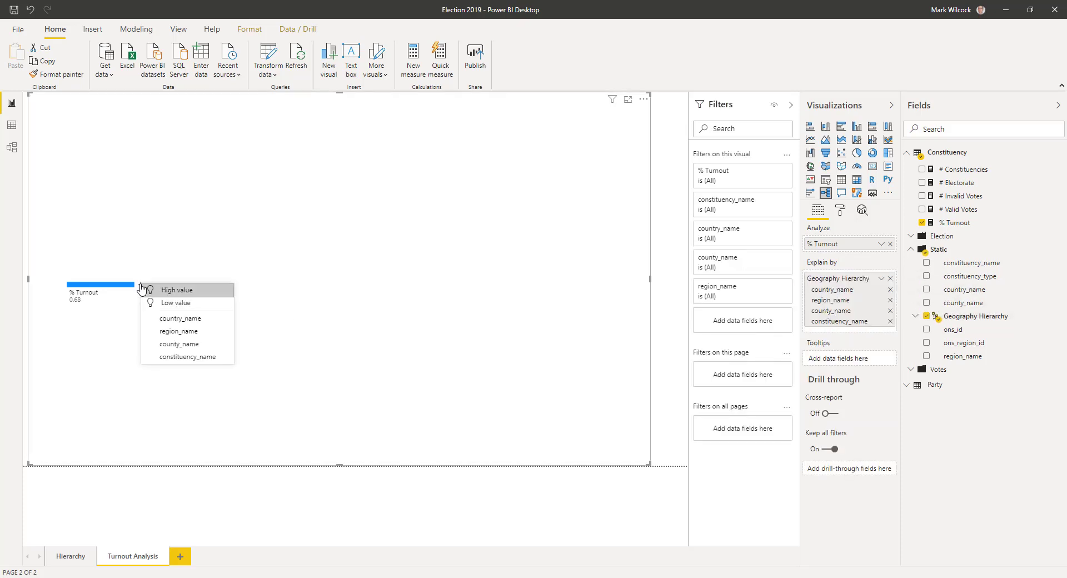
click(176, 317)
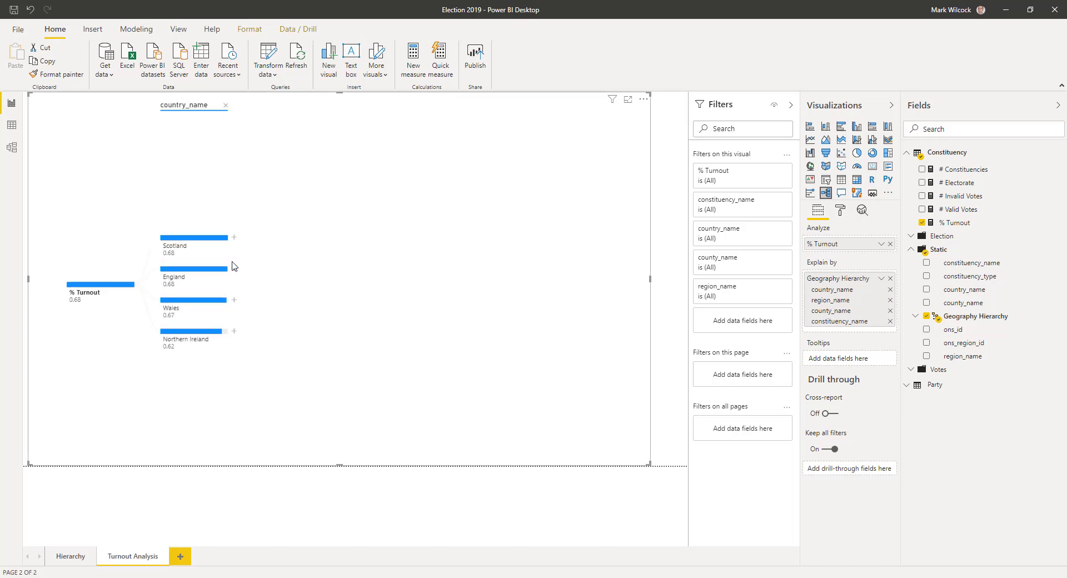
click(234, 269)
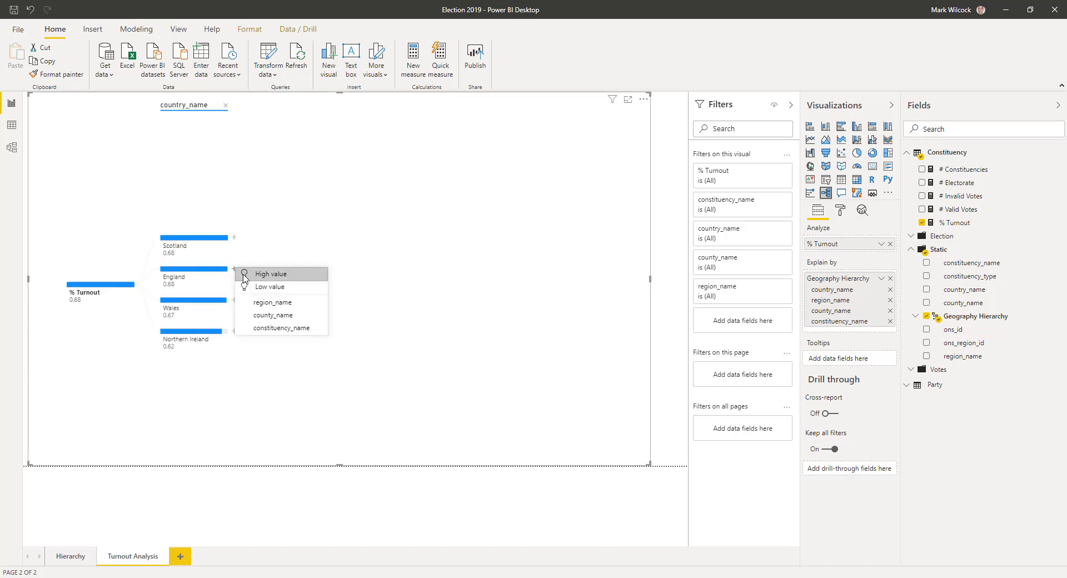
click(295, 303)
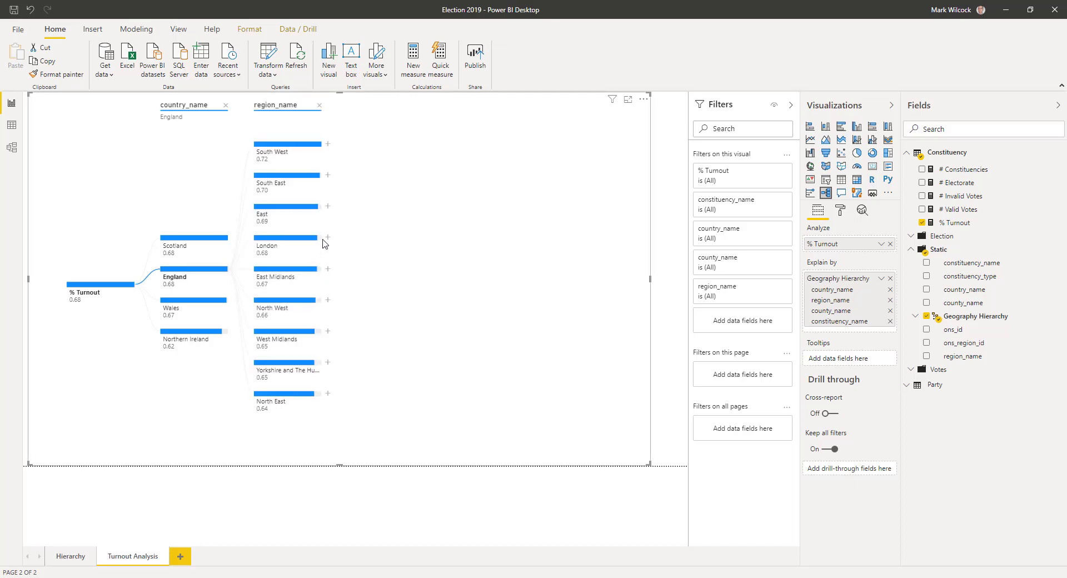
click(327, 211)
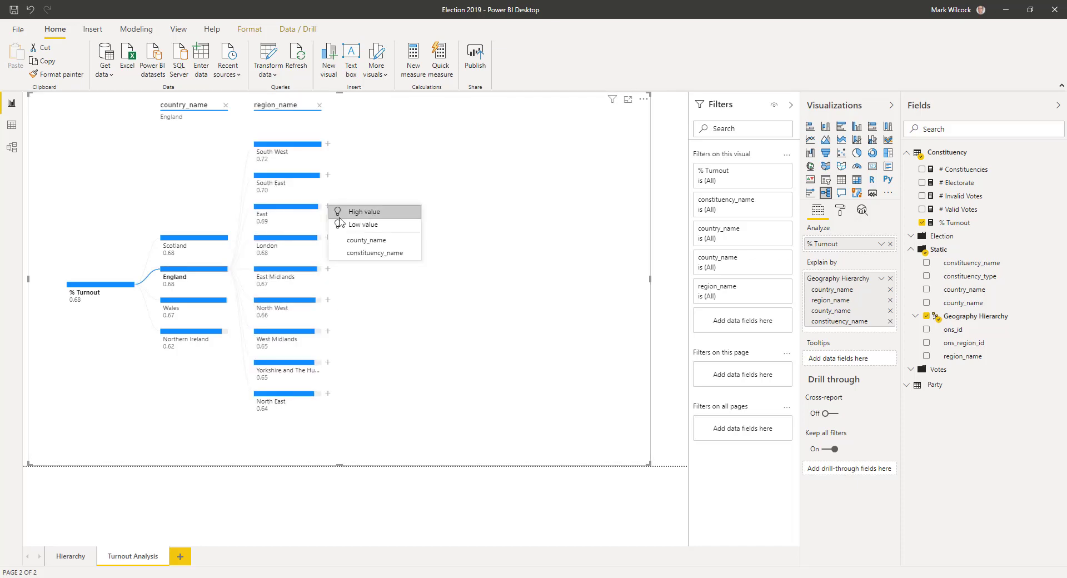
key(Escape)
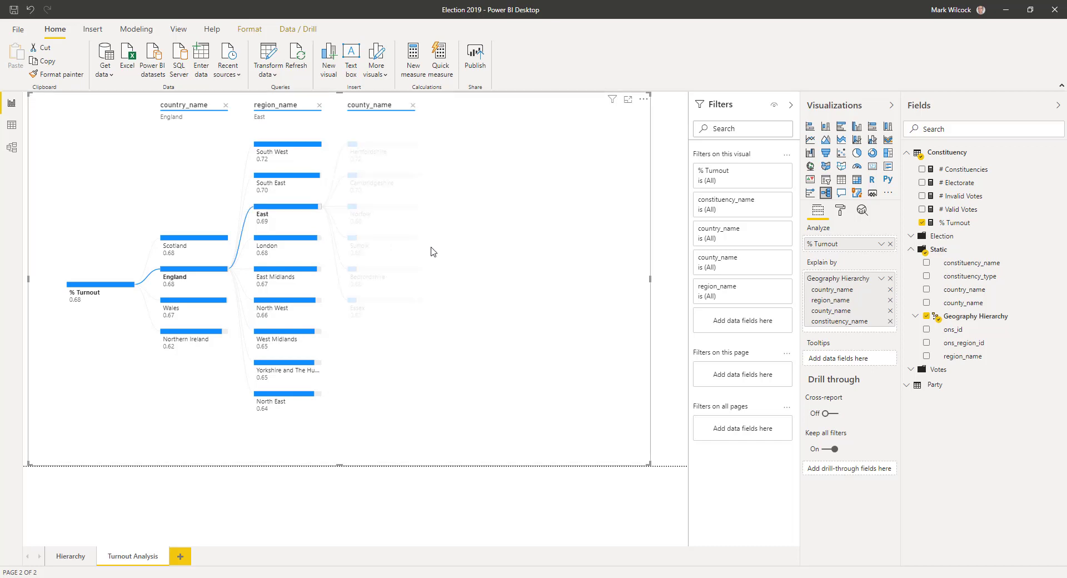
click(421, 207)
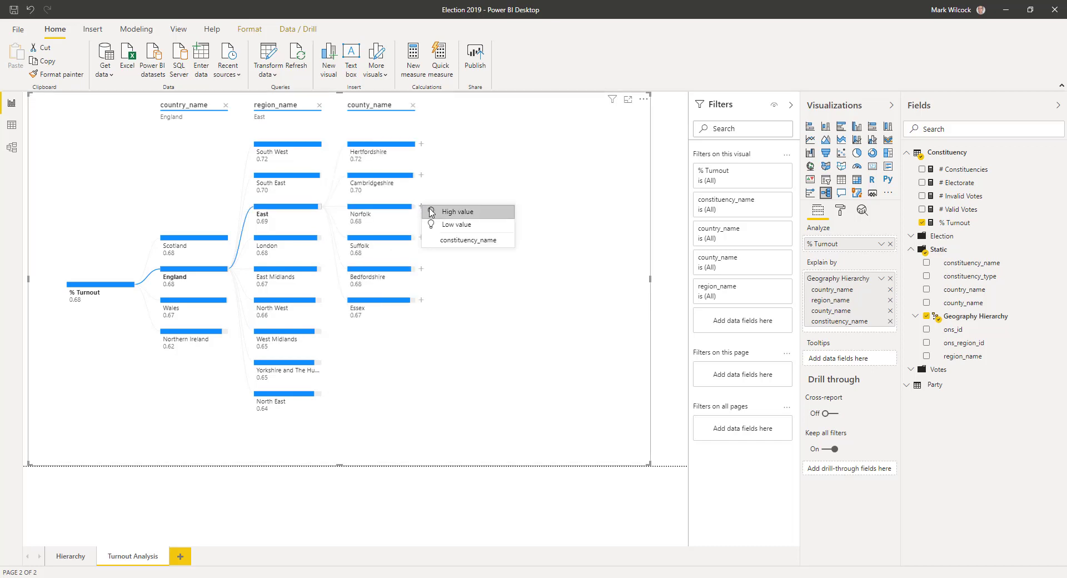
click(457, 242)
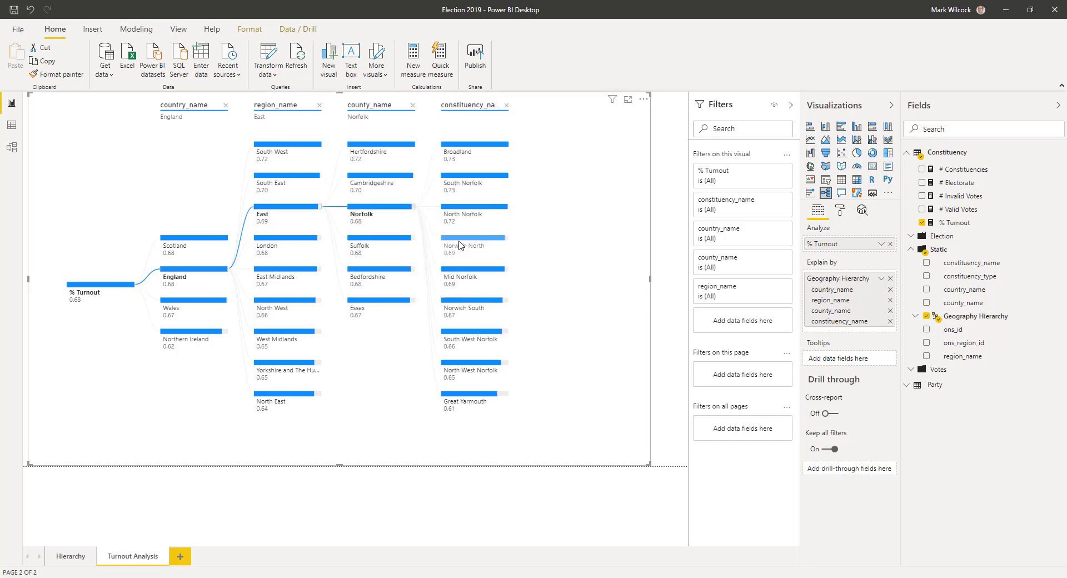
Step: Turn on conditional formatting of the decomposition tree's data bar color for % Turnout
click(840, 210)
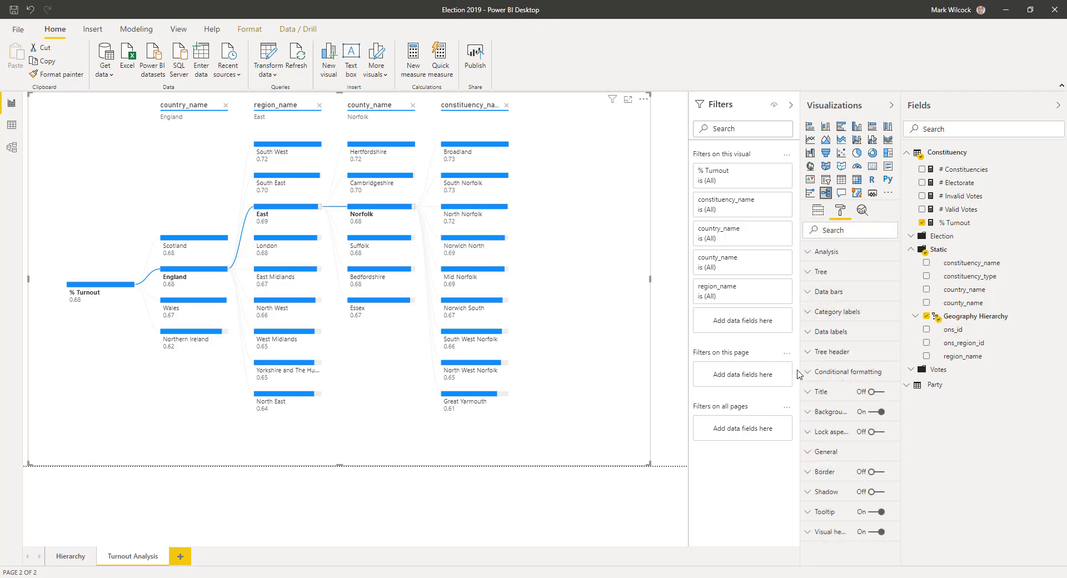
click(800, 372)
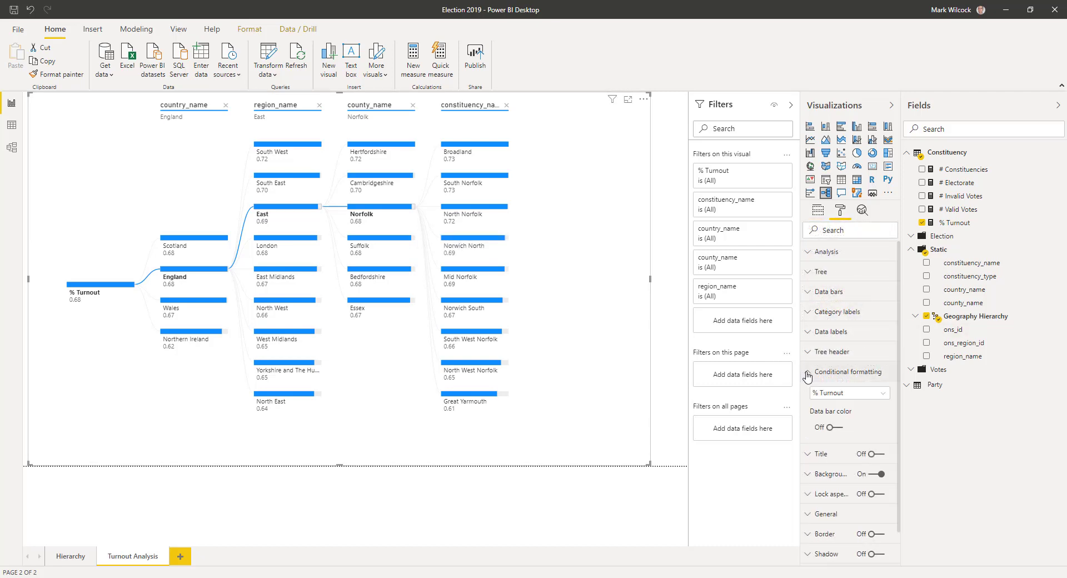
click(838, 428)
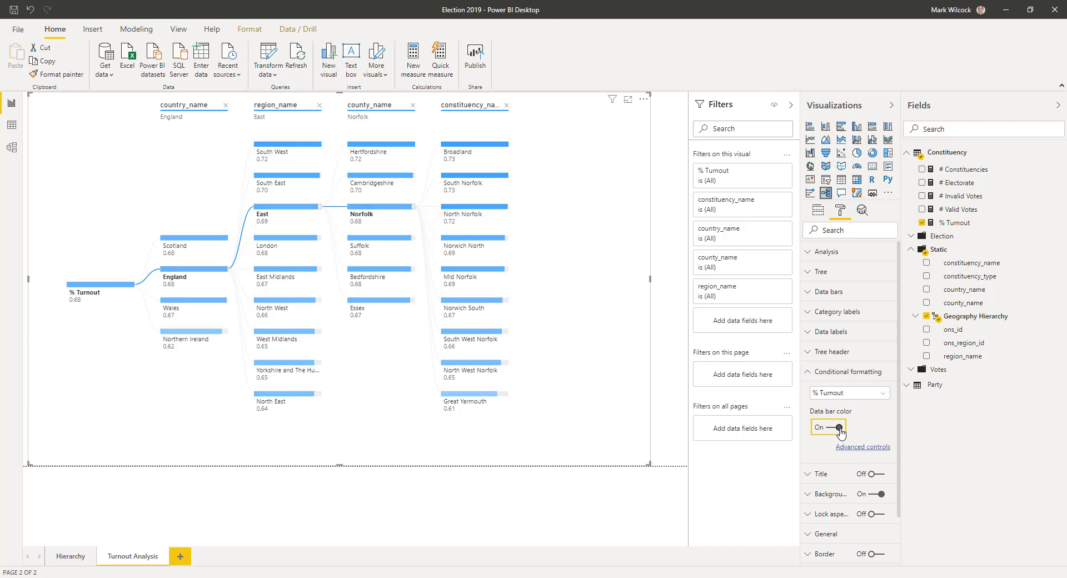
Step: In the data bar color scale's advanced settings, set the minimum to .5 in dark red and the maximum to .8
click(862, 451)
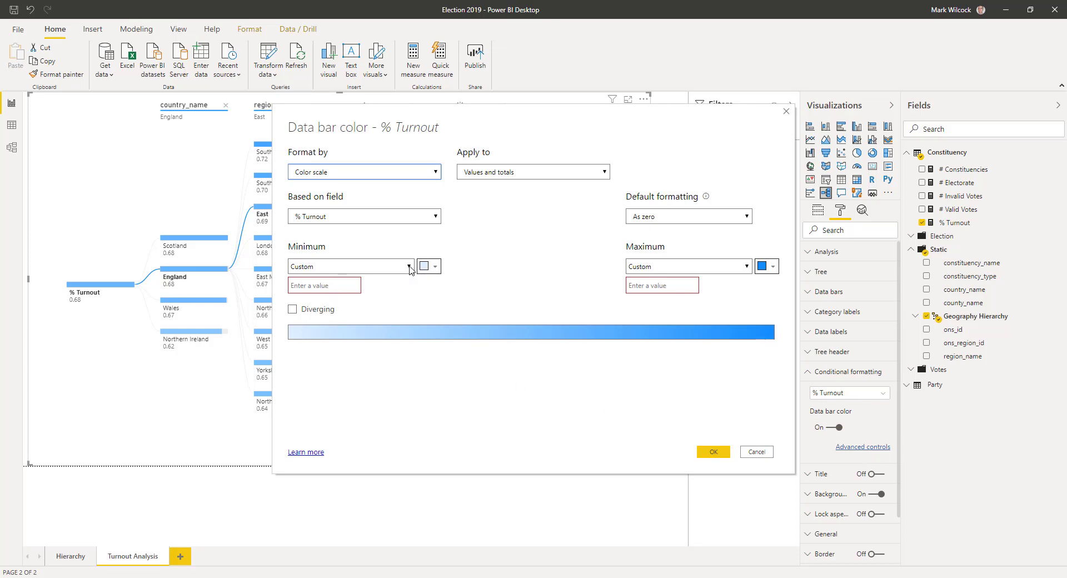
click(316, 286)
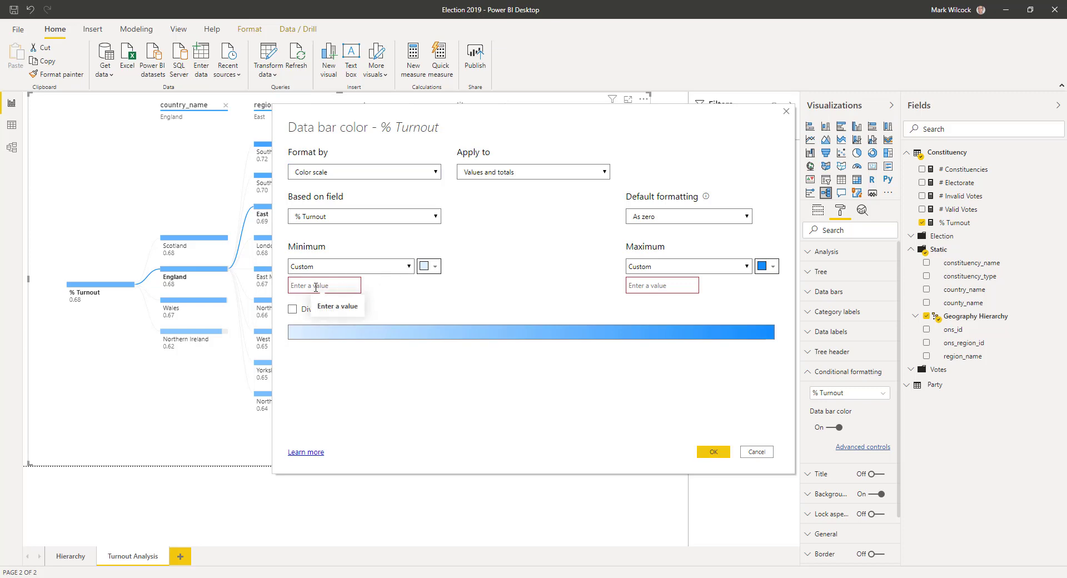
text(.5)
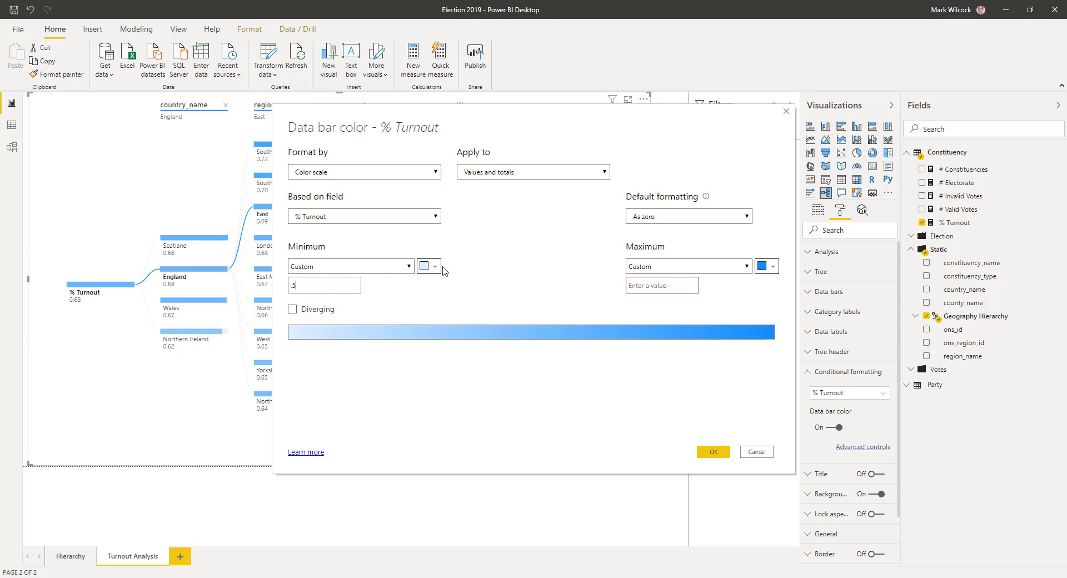
click(434, 266)
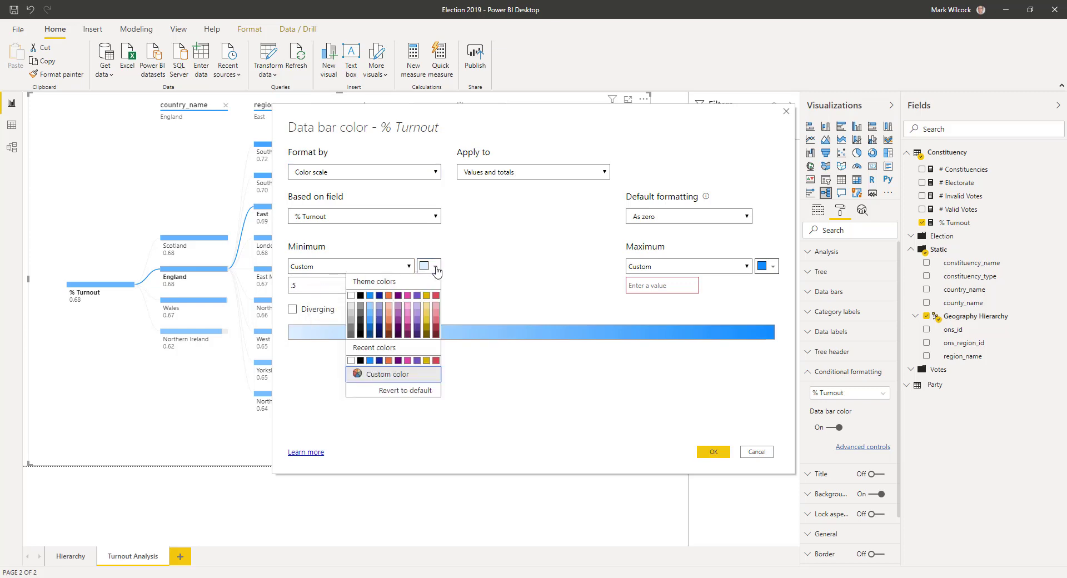
click(436, 328)
click(671, 282)
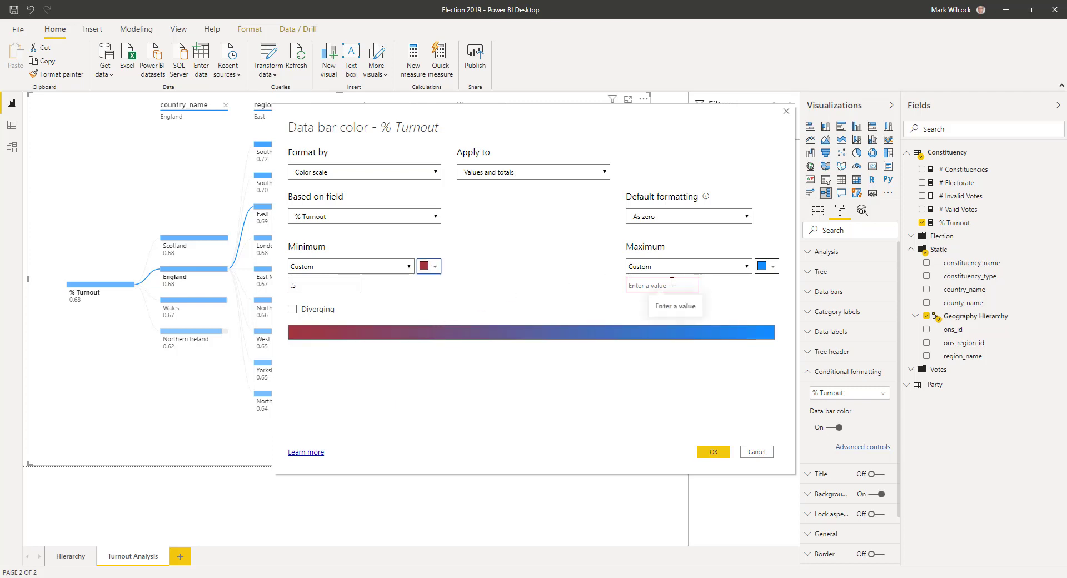
text(.8)
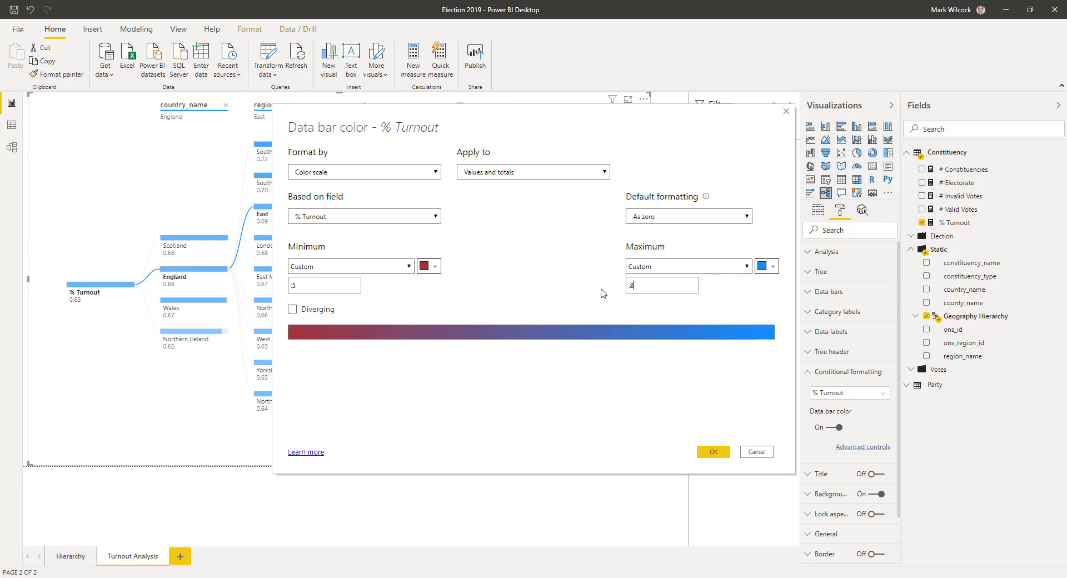
Step: Make the color scale diverging with a center value of .65 and apply the formatting to the tree
click(292, 310)
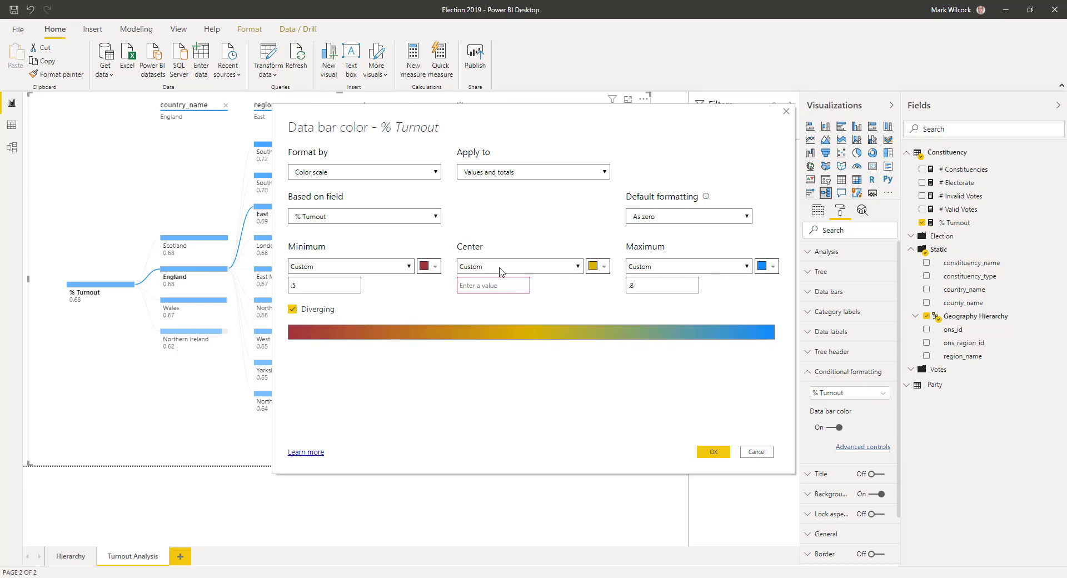
click(483, 290)
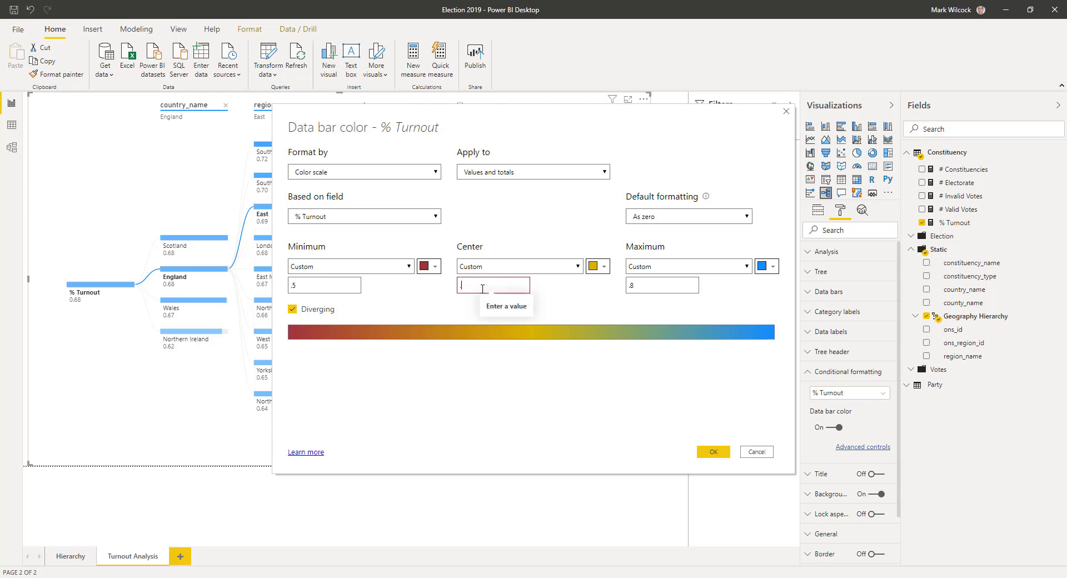
text(.65)
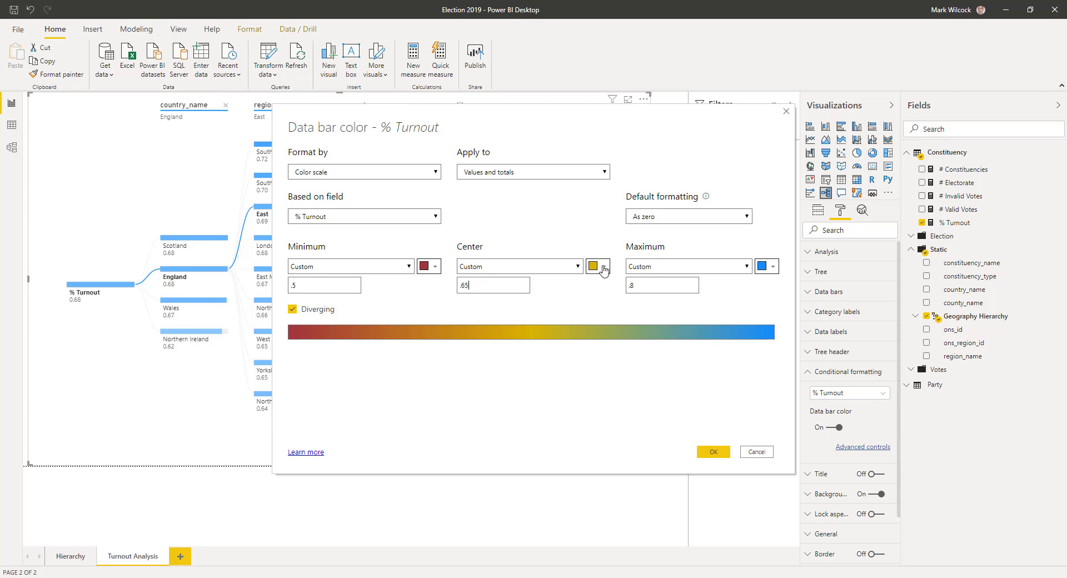
click(604, 270)
click(445, 320)
click(714, 451)
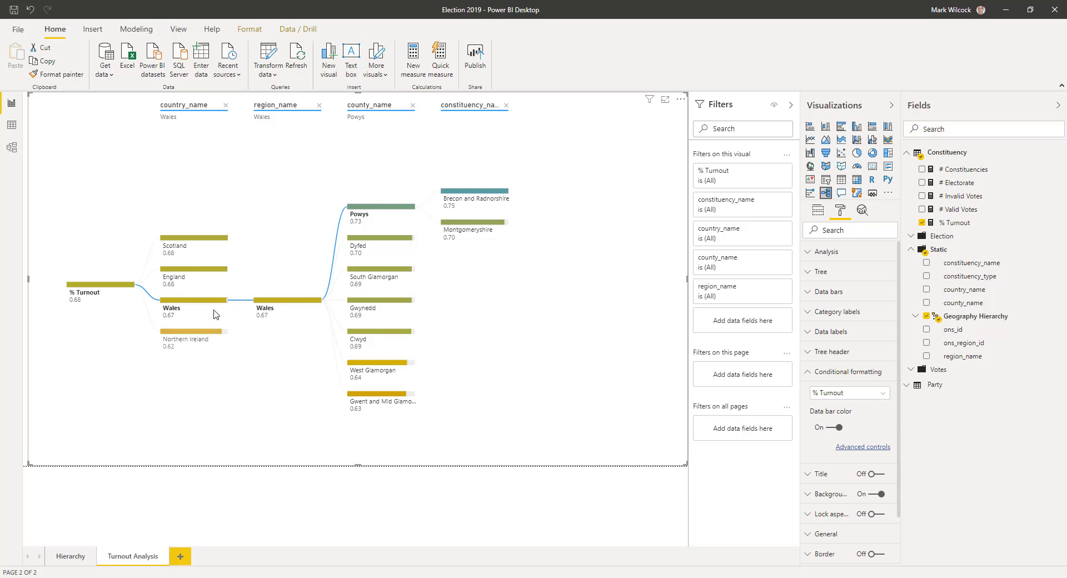
Step: Trace turnout down the tree from Scotland to its constituencies, and from England through the Yorkshire region to Humberside
click(198, 240)
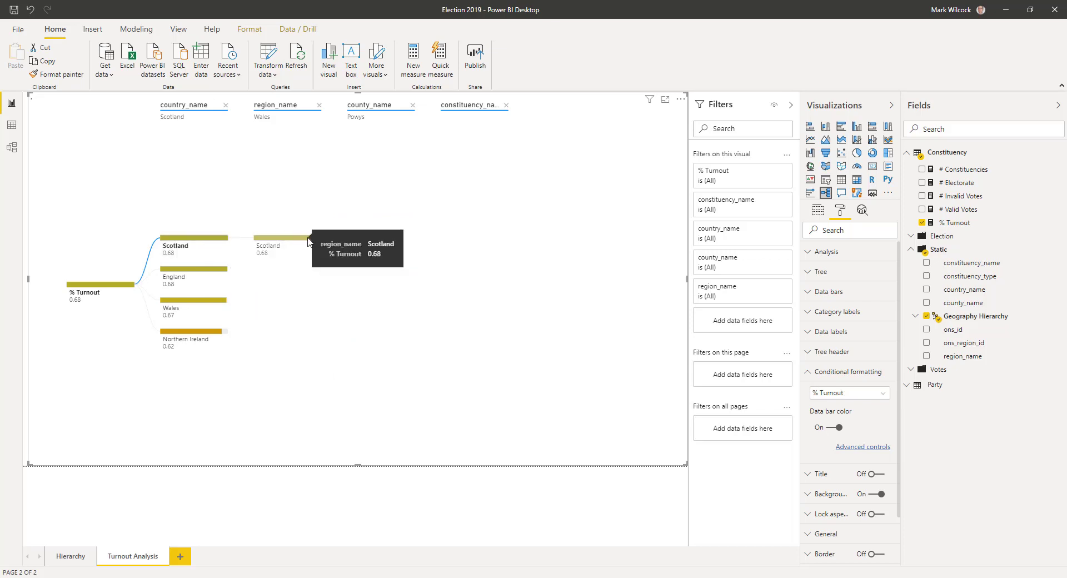
click(307, 239)
click(398, 238)
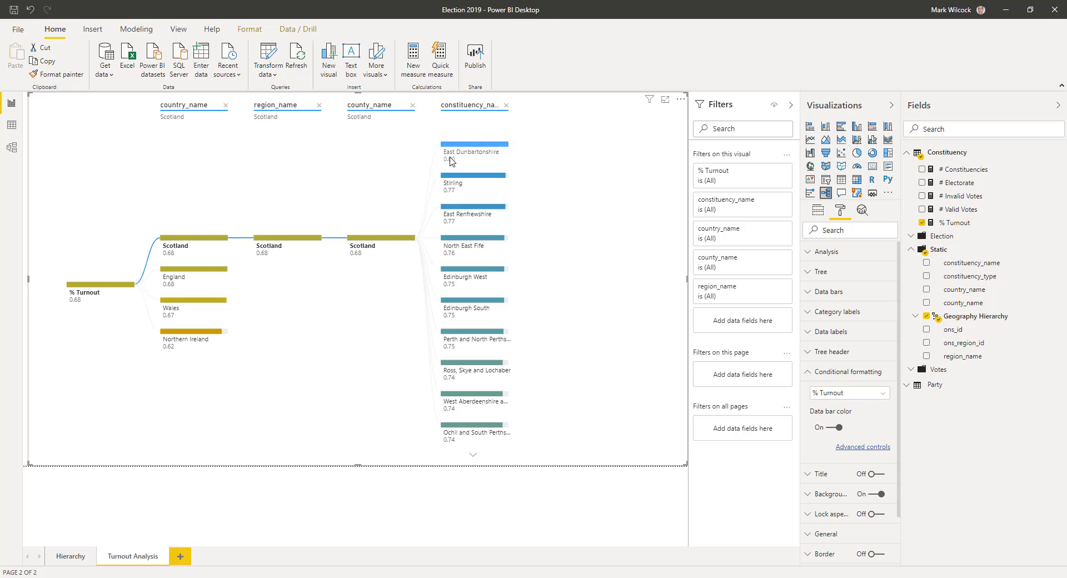
mouse_move(488, 159)
click(195, 274)
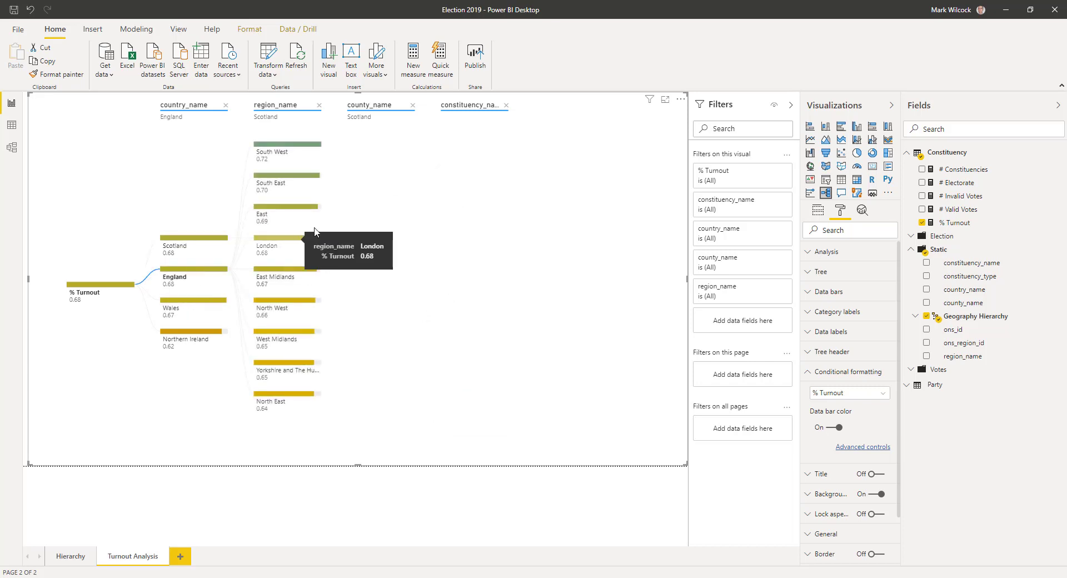
click(286, 369)
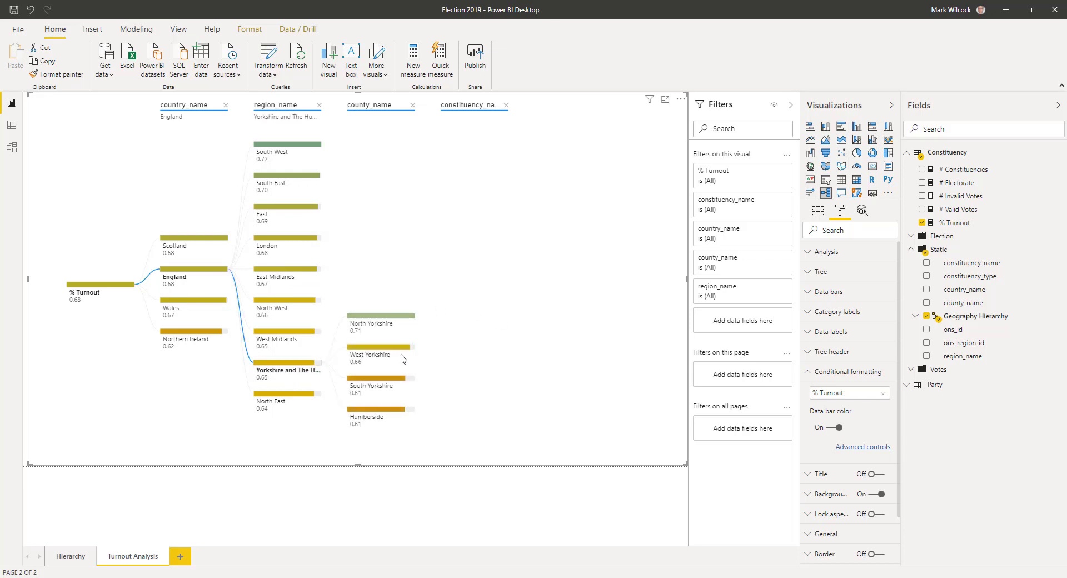
click(382, 414)
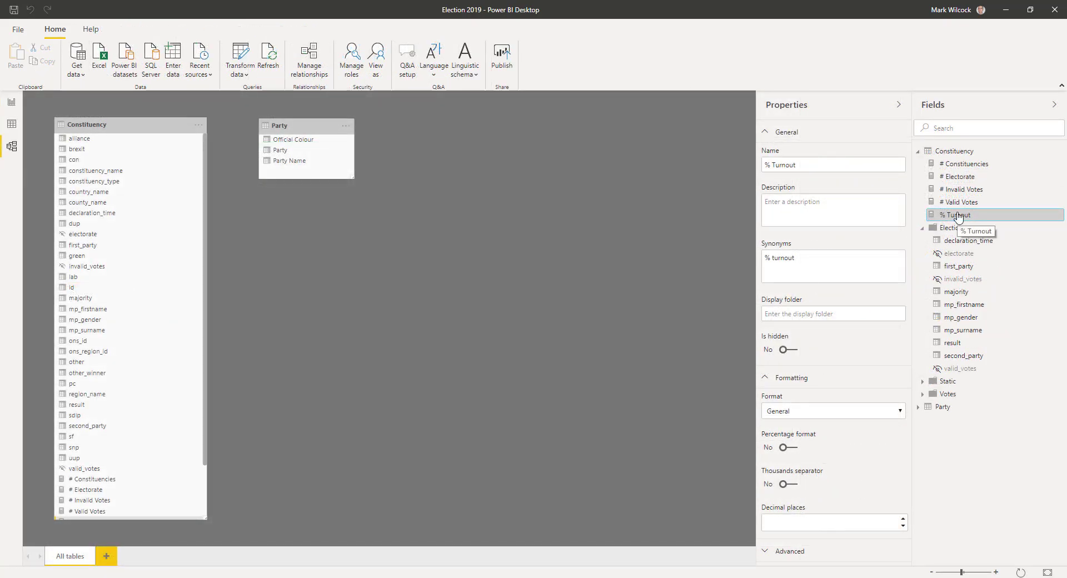
Step: In the model view, format the % Turnout measure as a percentage with 1 decimal place
click(800, 449)
click(789, 448)
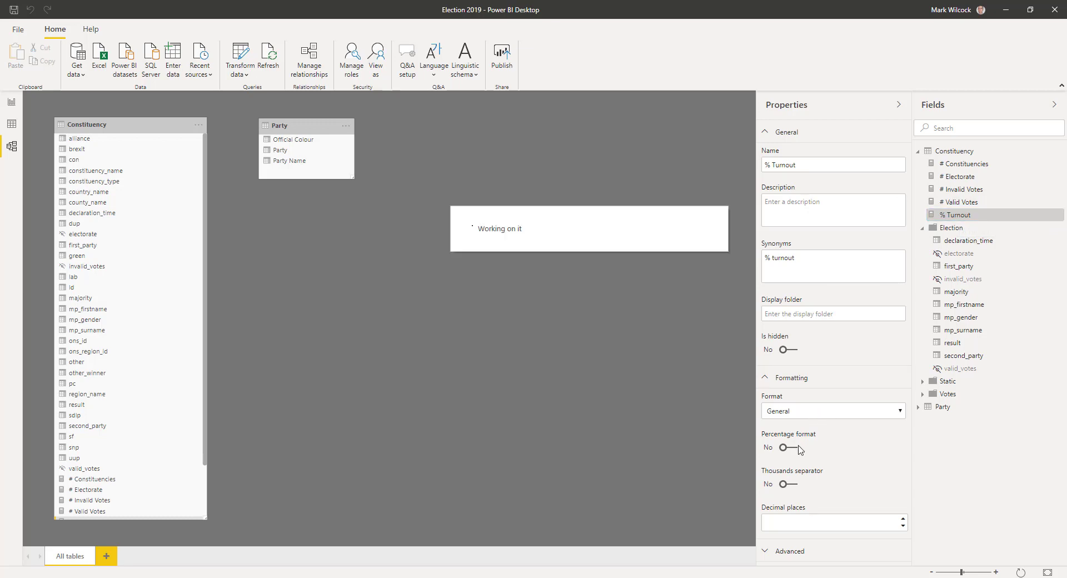
click(778, 519)
key(BackSpace)
text(1)
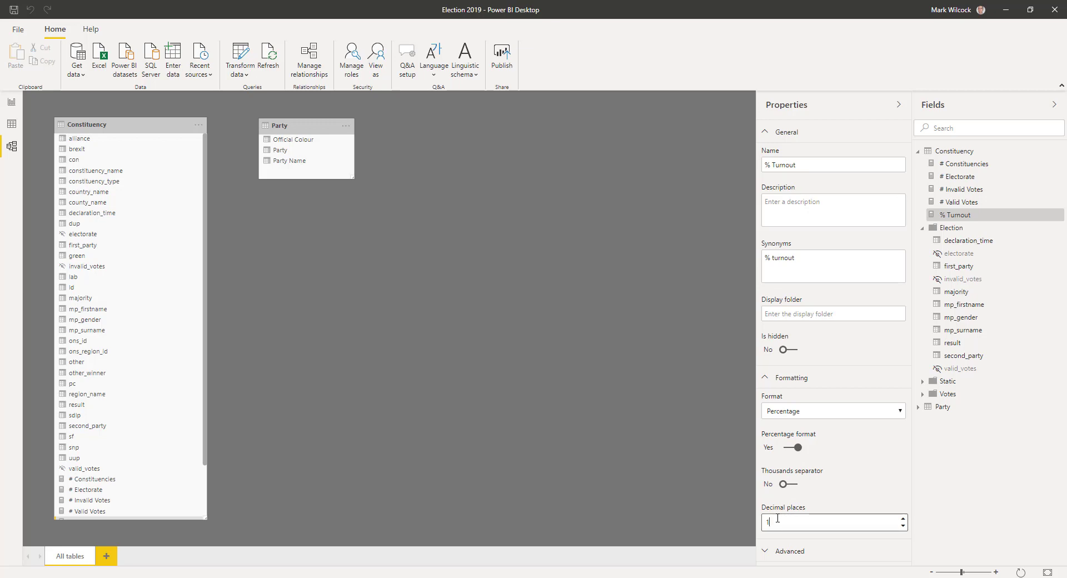
Step: Turn on the thousands separator for the # Valid Votes, # Invalid Votes and # Electorate measures together, and return to the report view
click(965, 202)
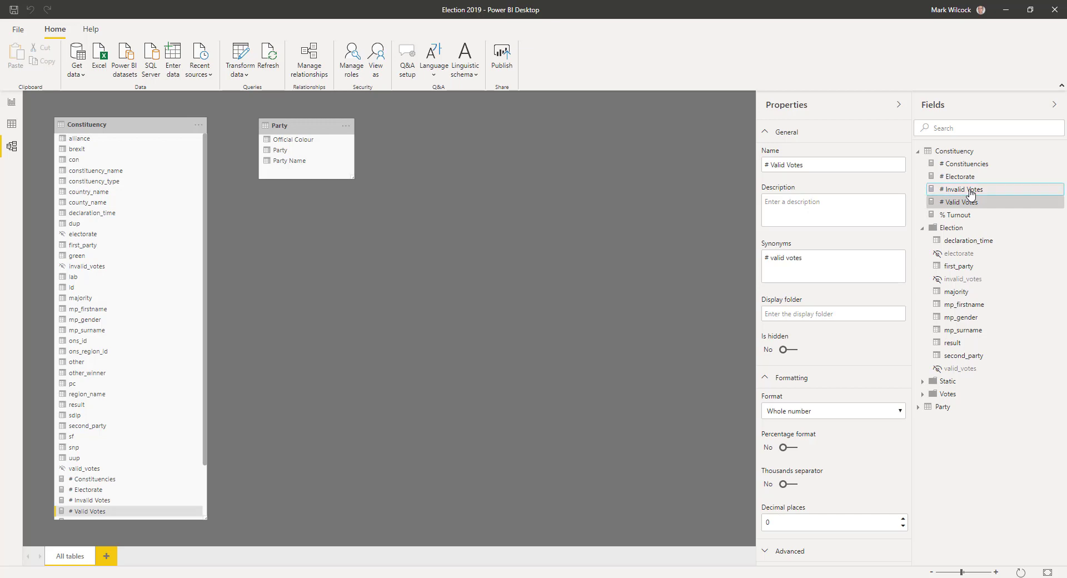
ctrl+click(966, 189)
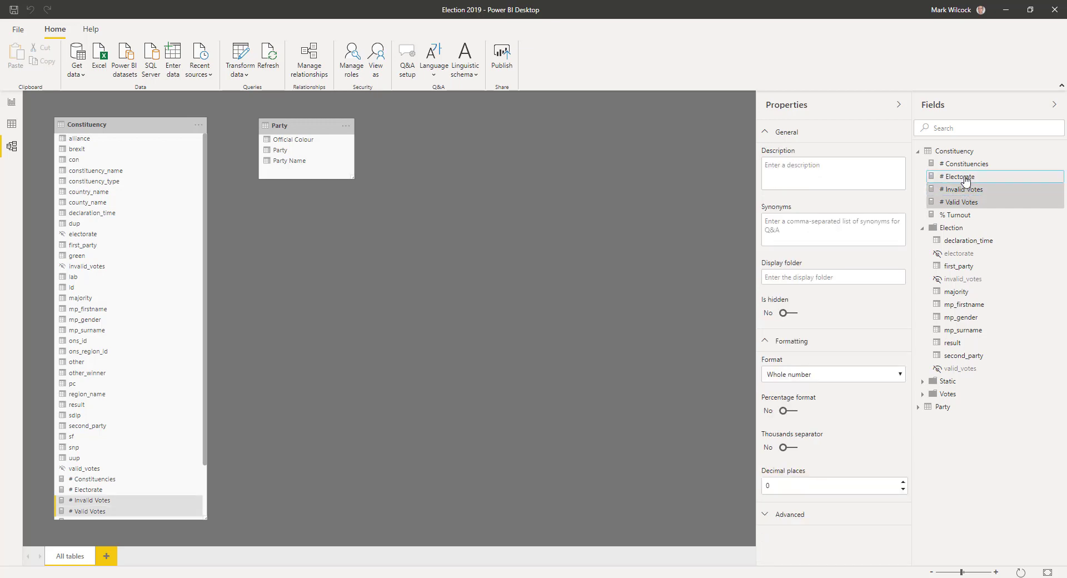
ctrl+click(965, 178)
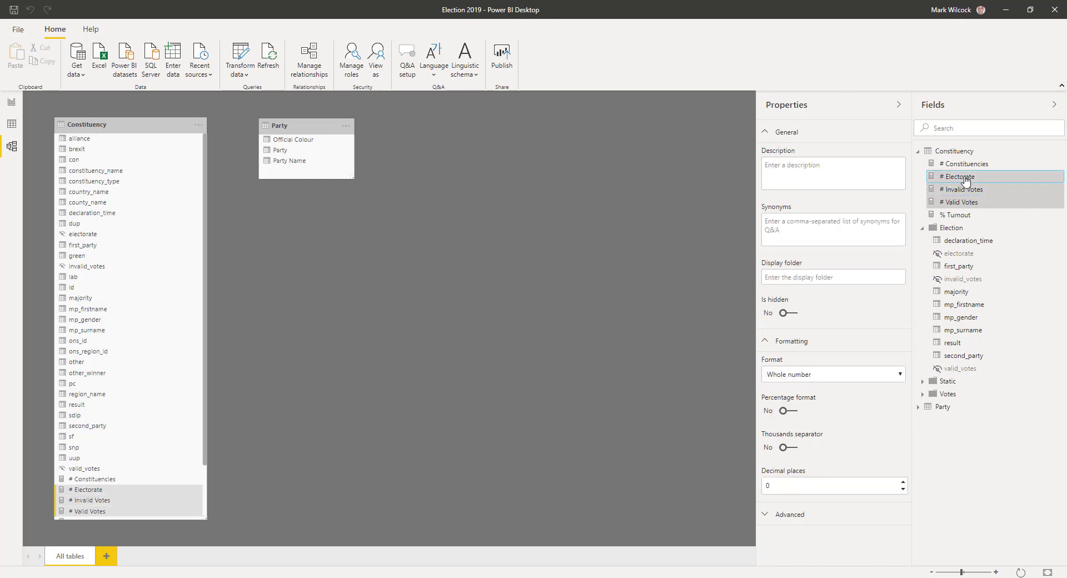
click(798, 451)
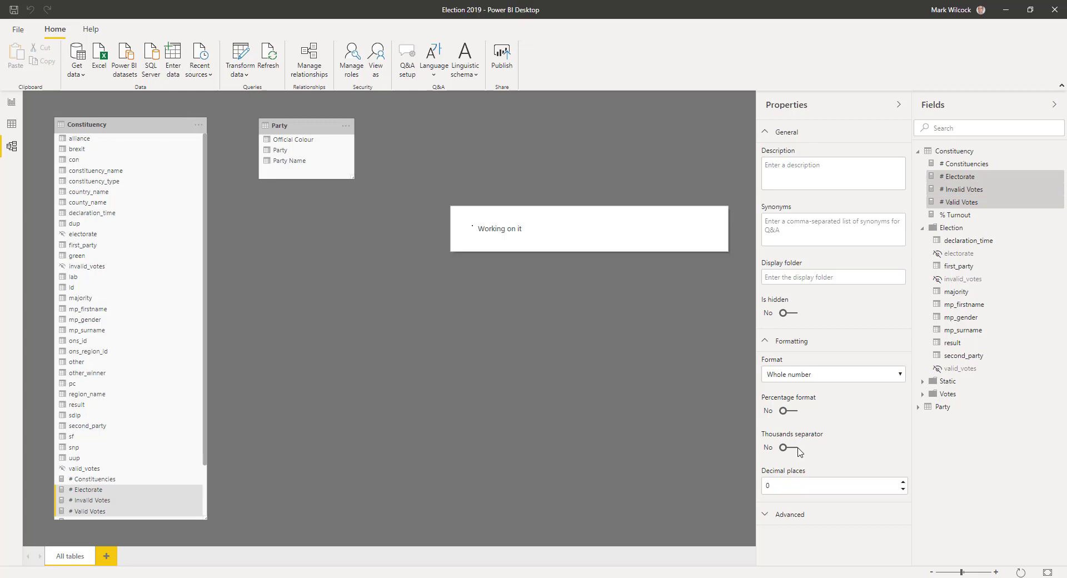
click(11, 104)
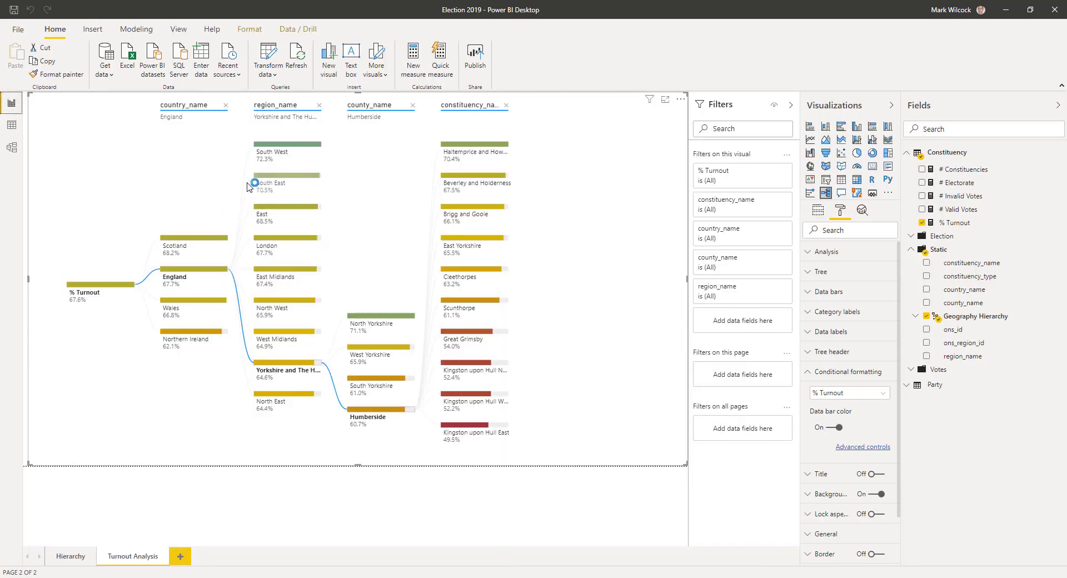
Step: Create a new measure named % Spoiled Ballots that uses DIVIDE with [# Invalid Votes] as the numerator
mouse_move(271, 195)
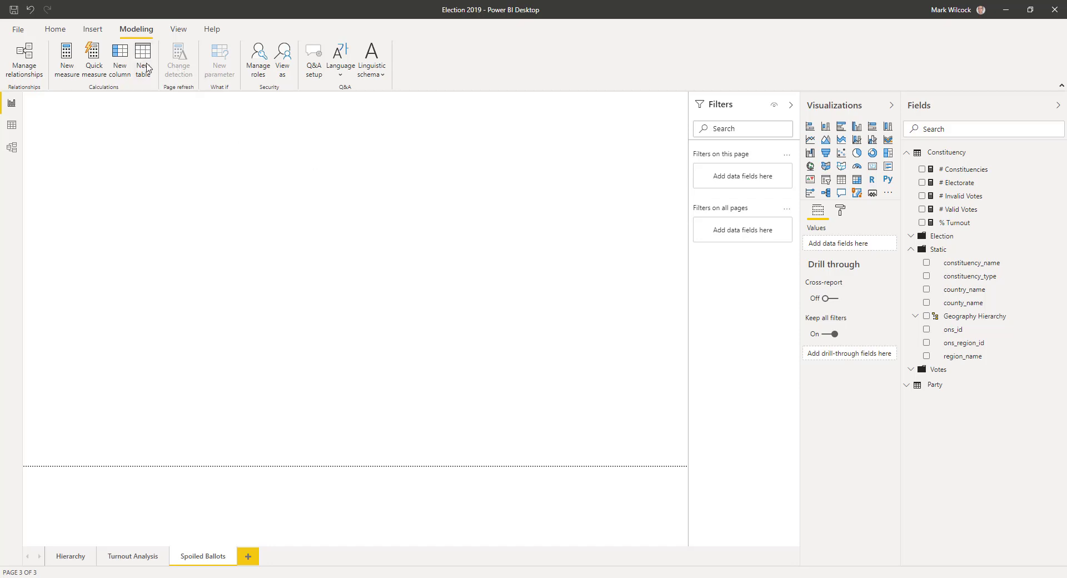
click(65, 59)
double_click(93, 102)
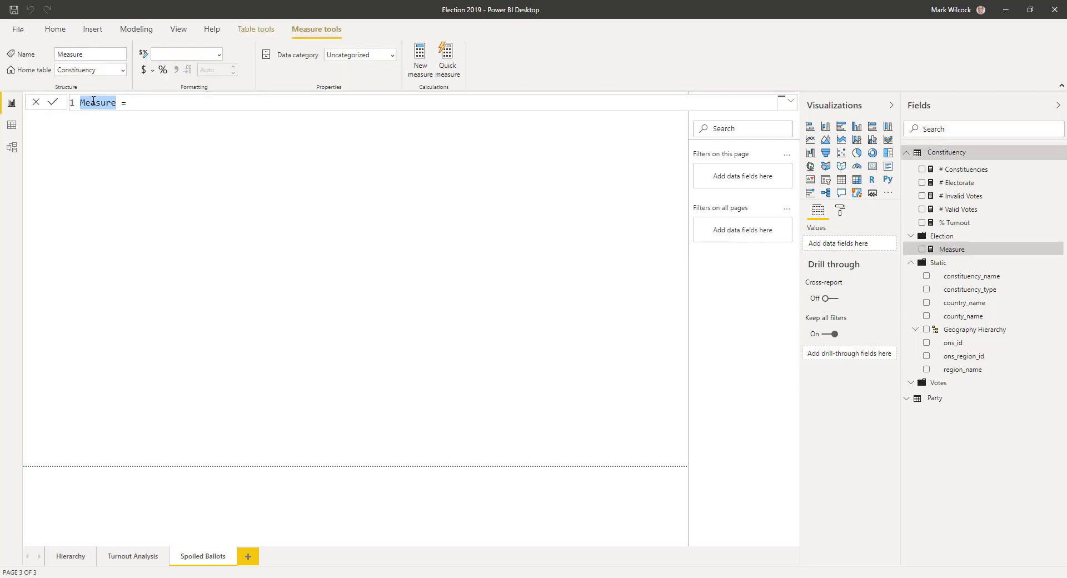
text(% Spoiled Ballots)
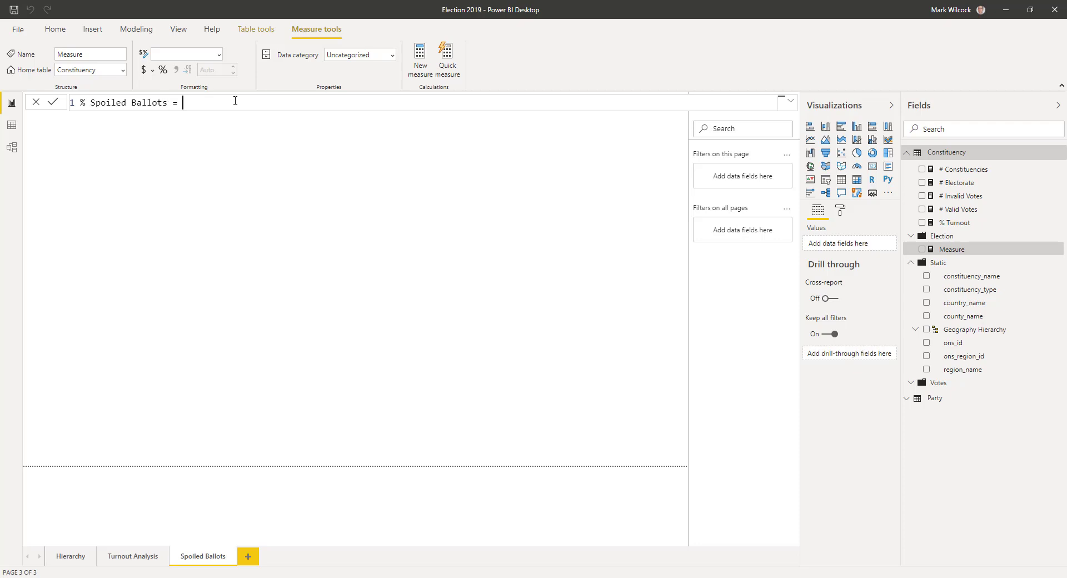
text(DIVIDE()
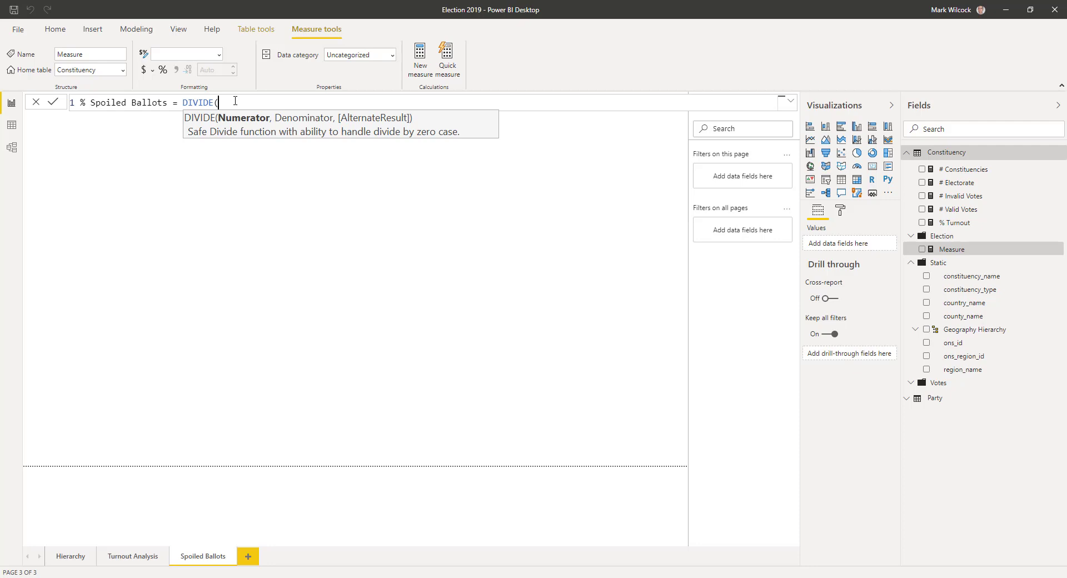
text([in)
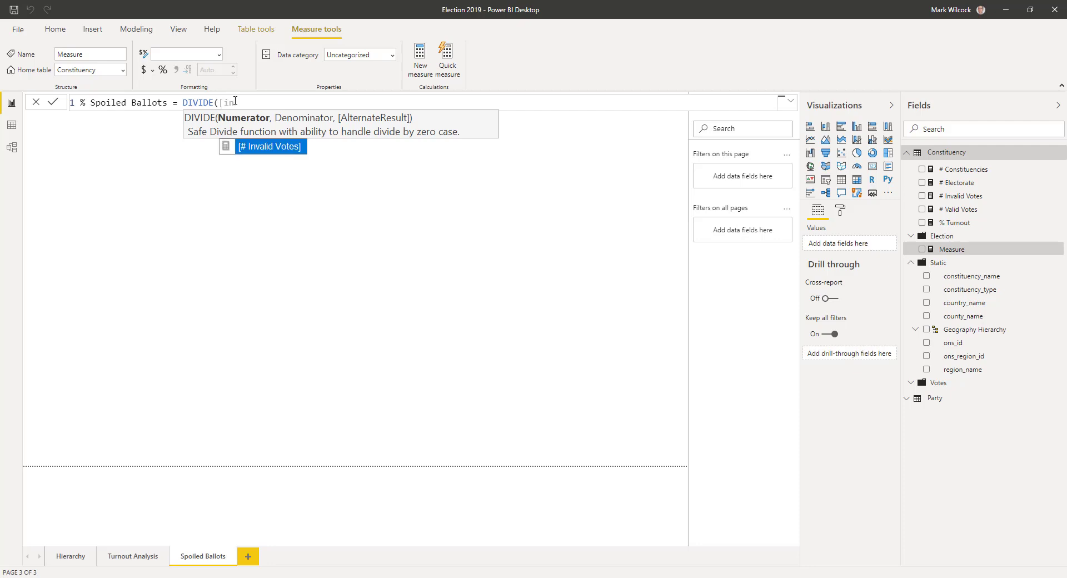
key(Tab)
text(, )
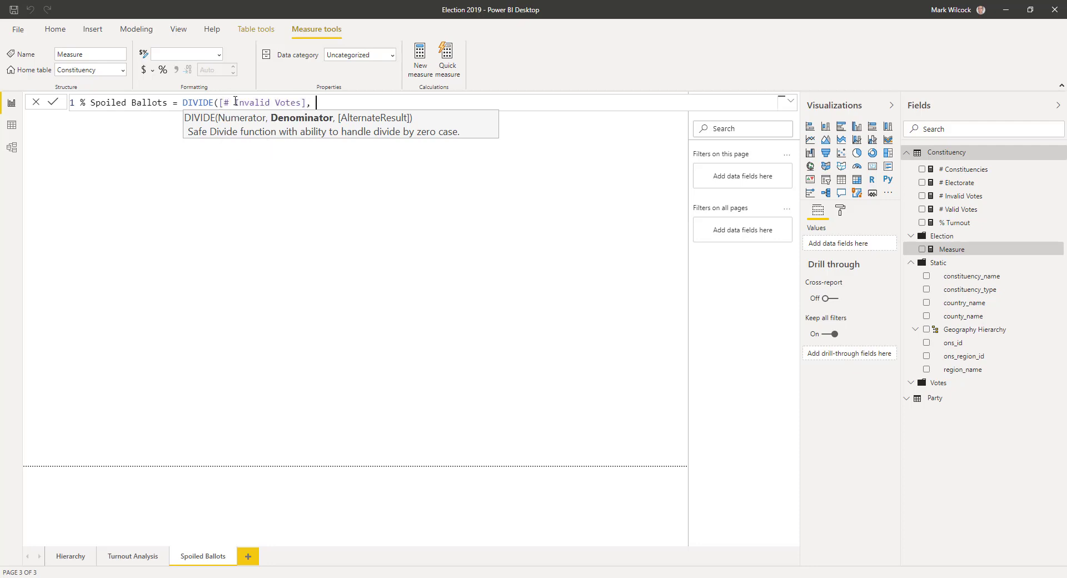
Step: Complete the measure with the denominator [# Invalid Votes] + [# Valid Votes] and format it as a percentage with 1 decimal place
text([)
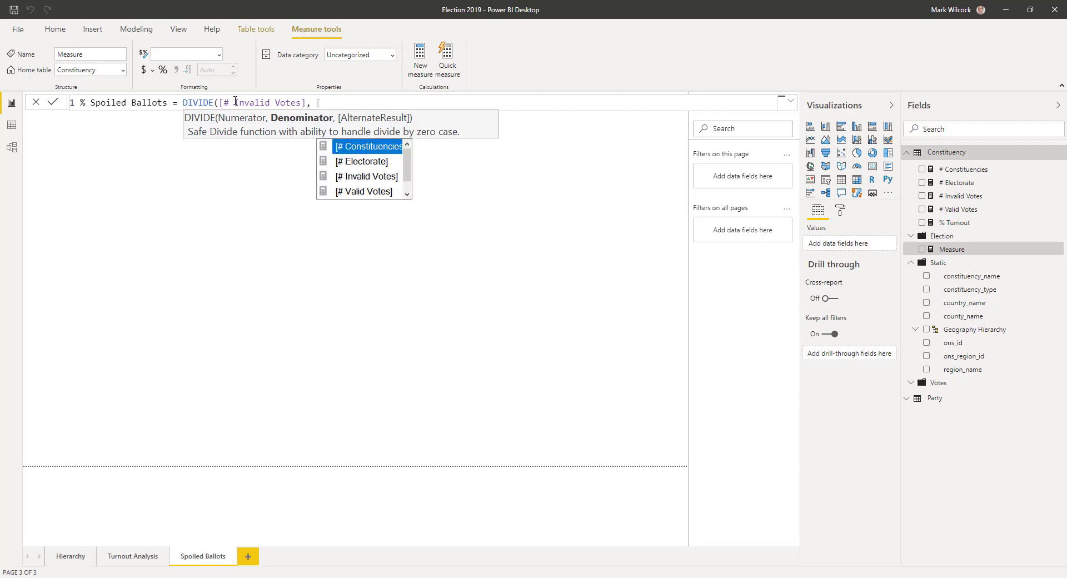
key(Down)
key(Down)
key(Tab)
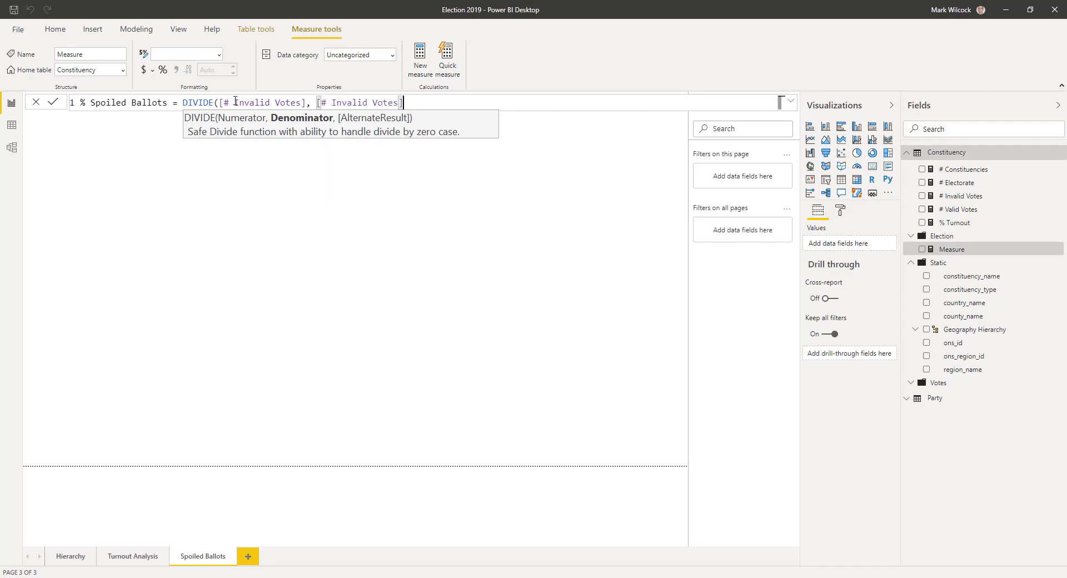
text(+ [)
key(Down)
key(Down)
key(Down)
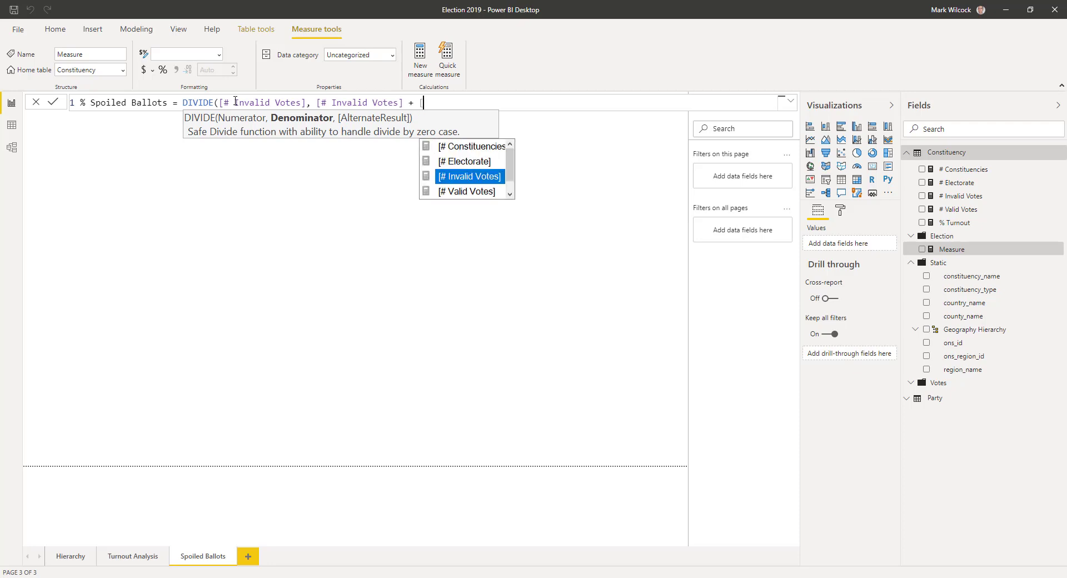
key(Tab)
text())
key(Return)
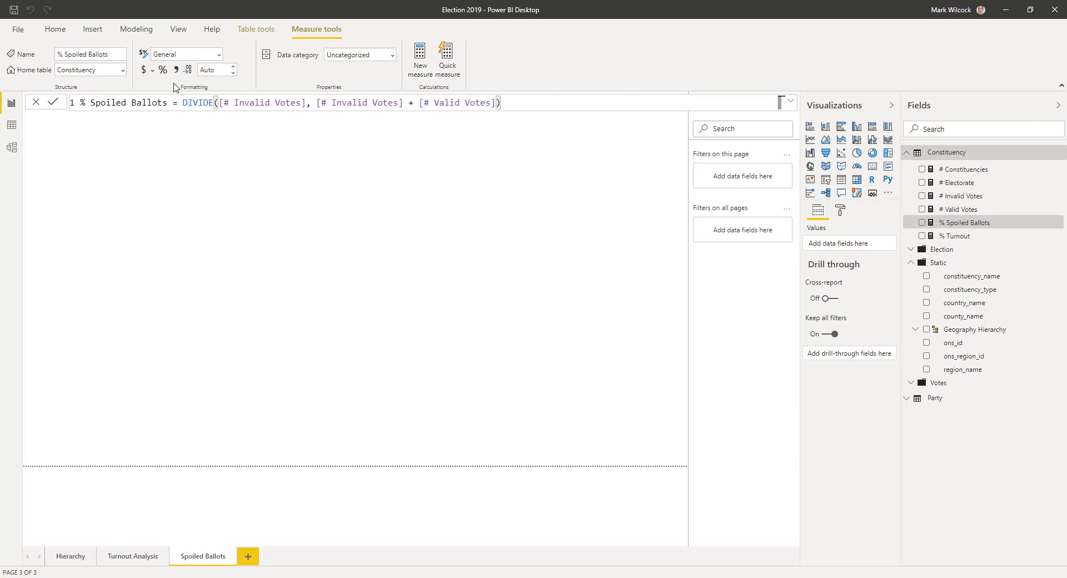
click(165, 73)
click(215, 70)
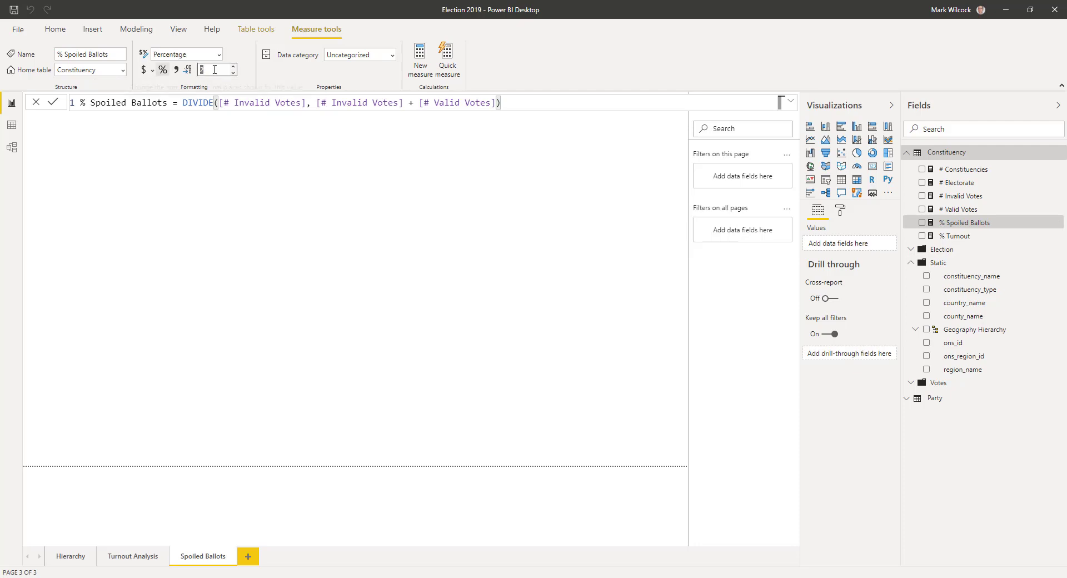
Step: Add a table of constituency_name and % Spoiled Ballots to the page, sorted by % Spoiled Ballots in descending order
click(841, 179)
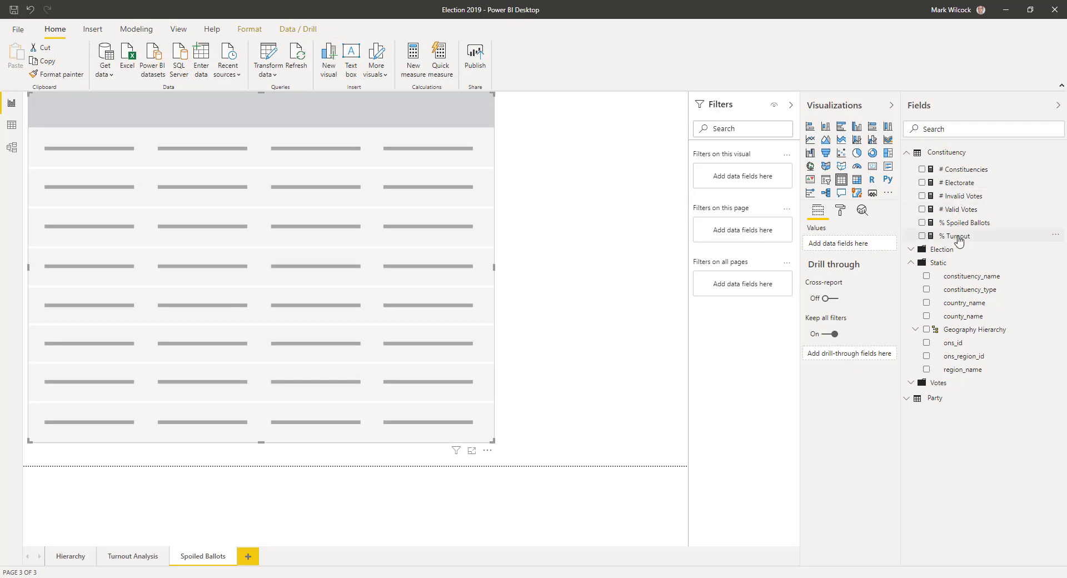
drag(960, 222, 869, 245)
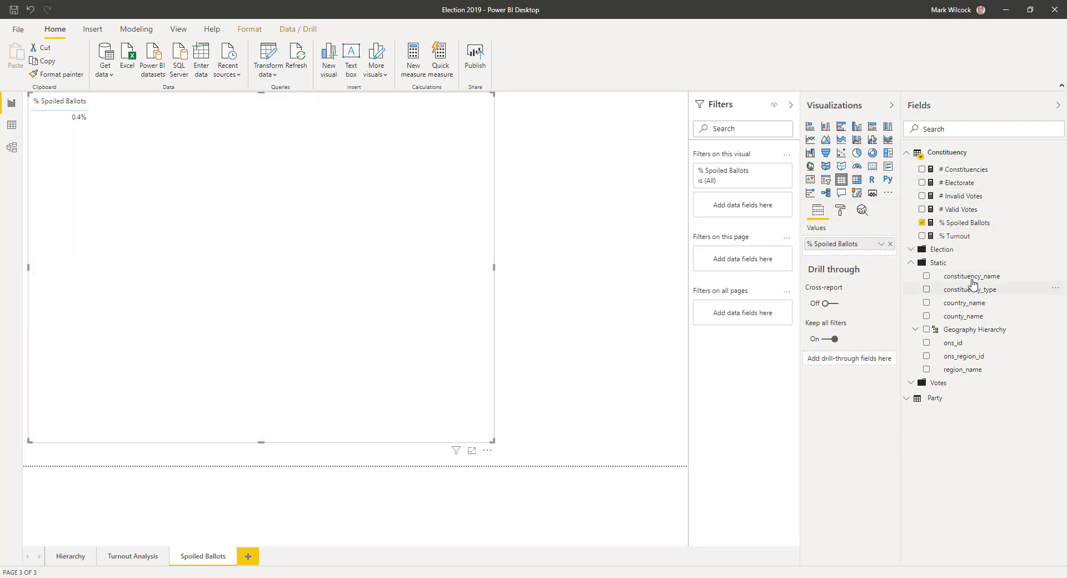
drag(970, 277, 870, 244)
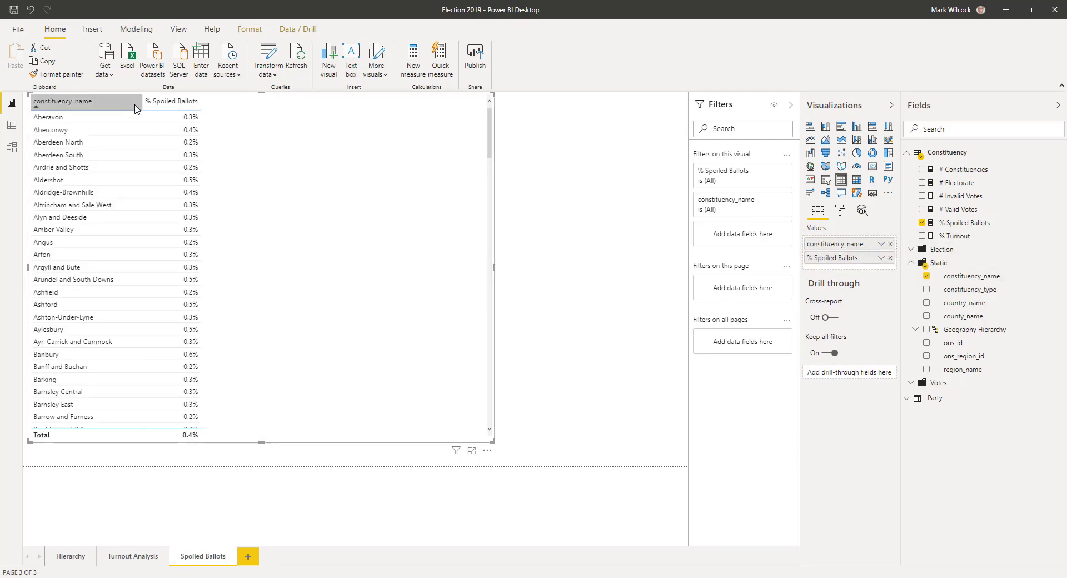
click(149, 104)
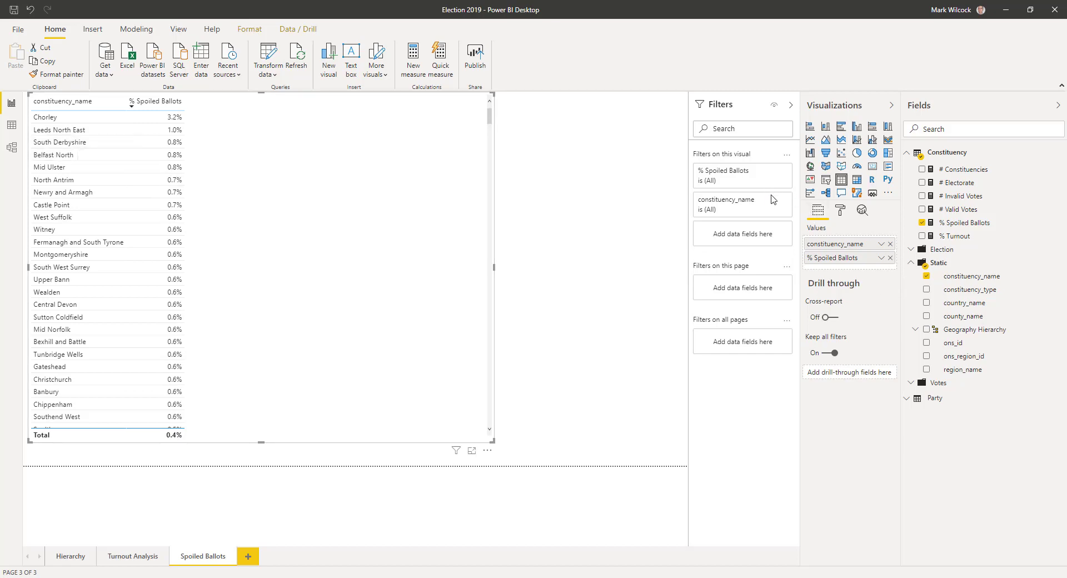
Step: Filter the table's constituency_name to the Top 10 by % Spoiled Ballots using a Top N filter
click(772, 201)
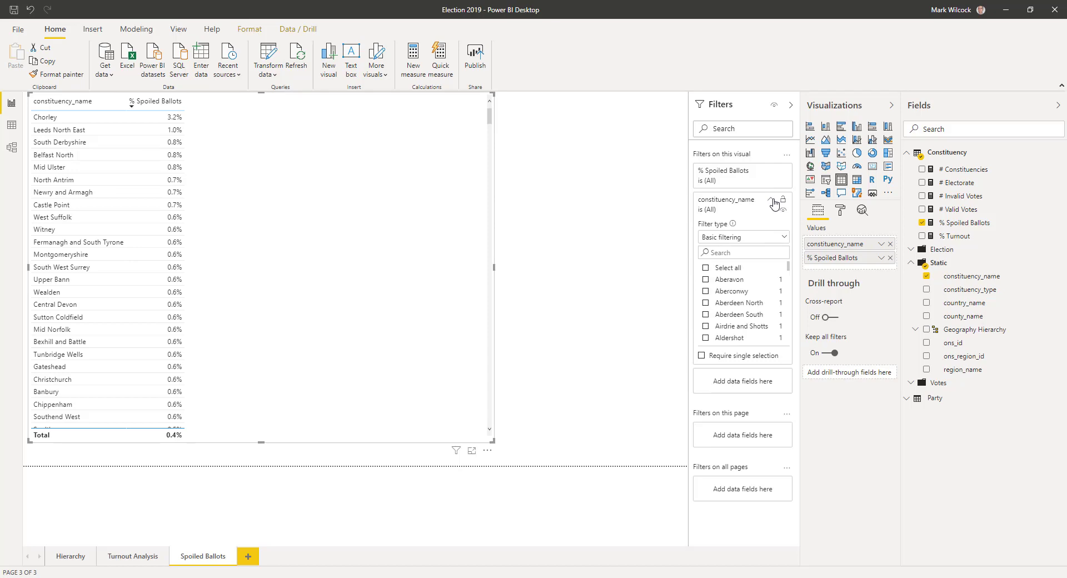
click(772, 239)
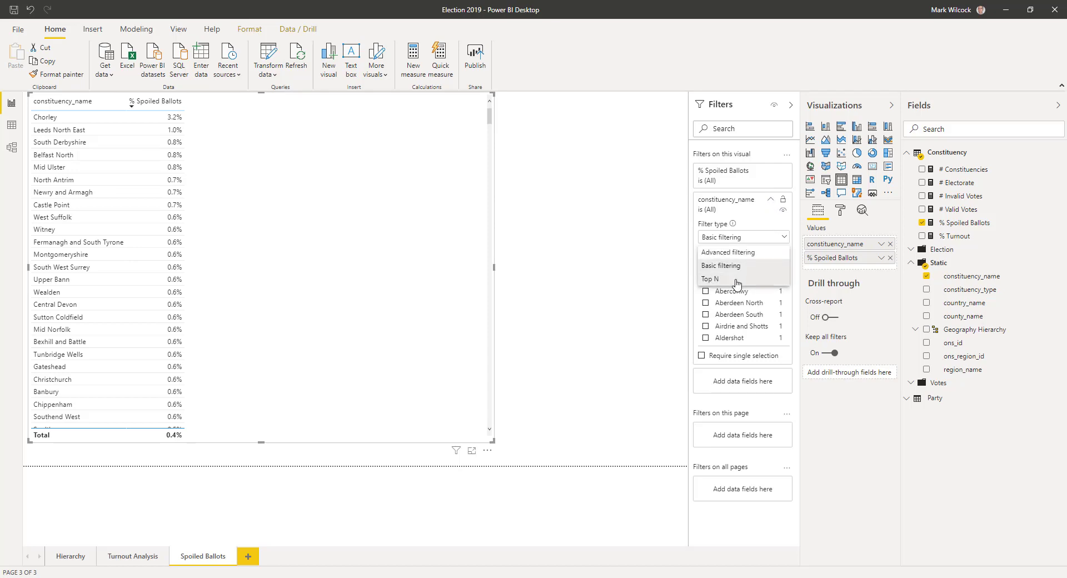
click(740, 279)
click(753, 267)
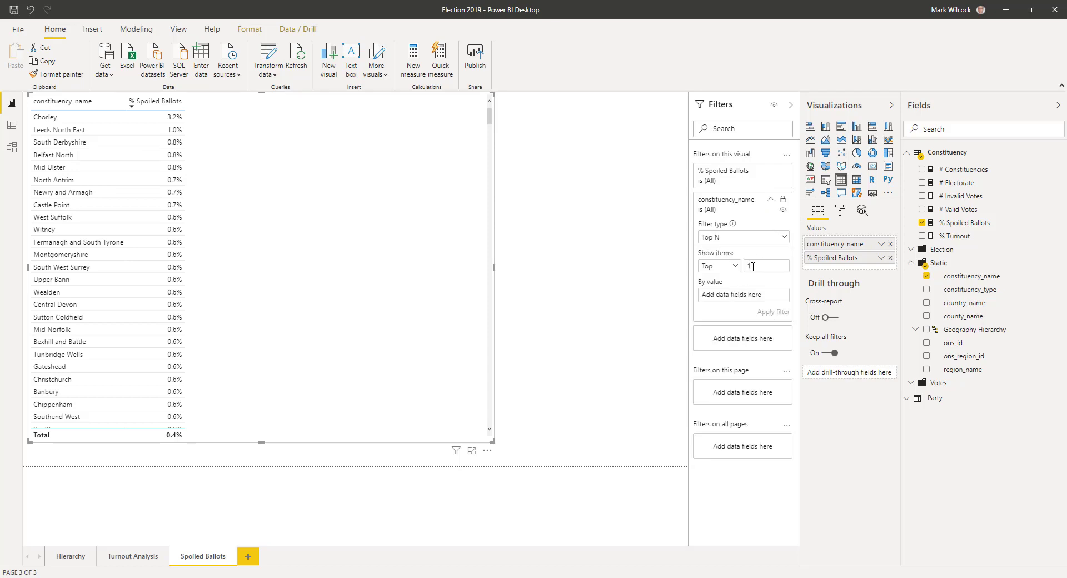
text(10)
drag(970, 223, 743, 295)
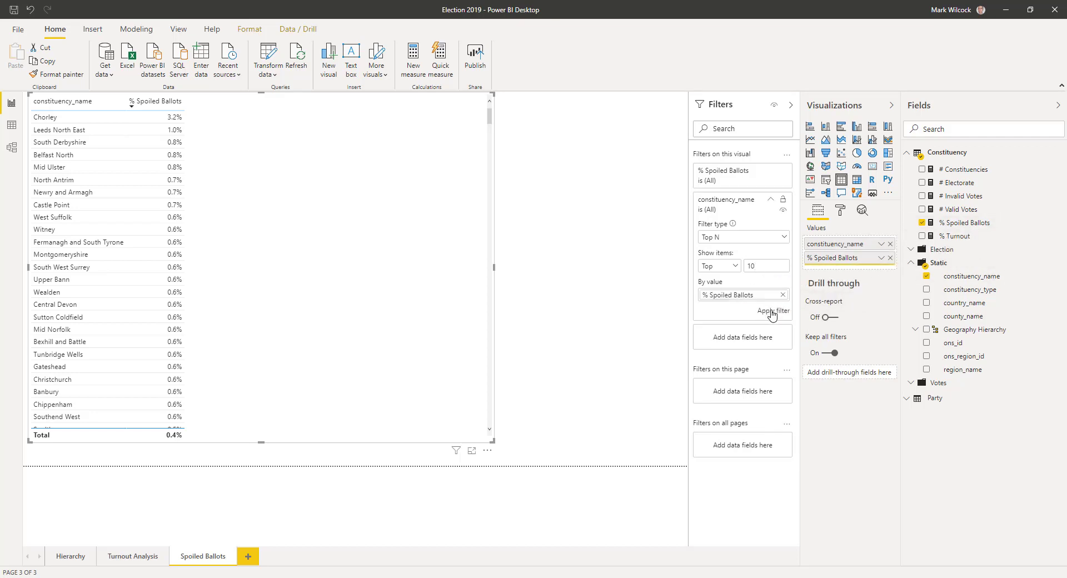
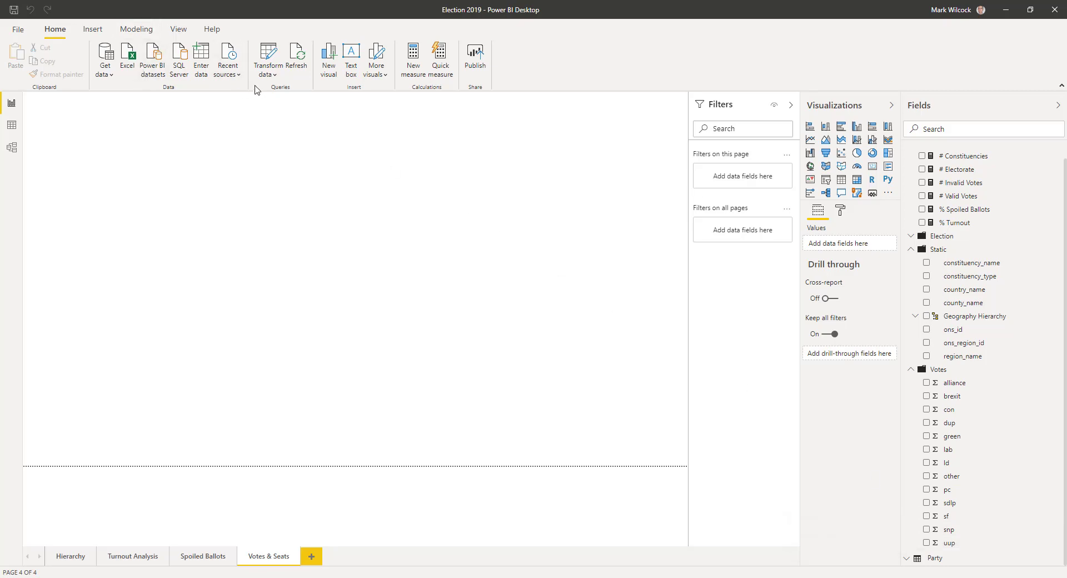
Step: In the Power Query Editor, create a reference to the base query and name it Votes
click(268, 69)
click(283, 95)
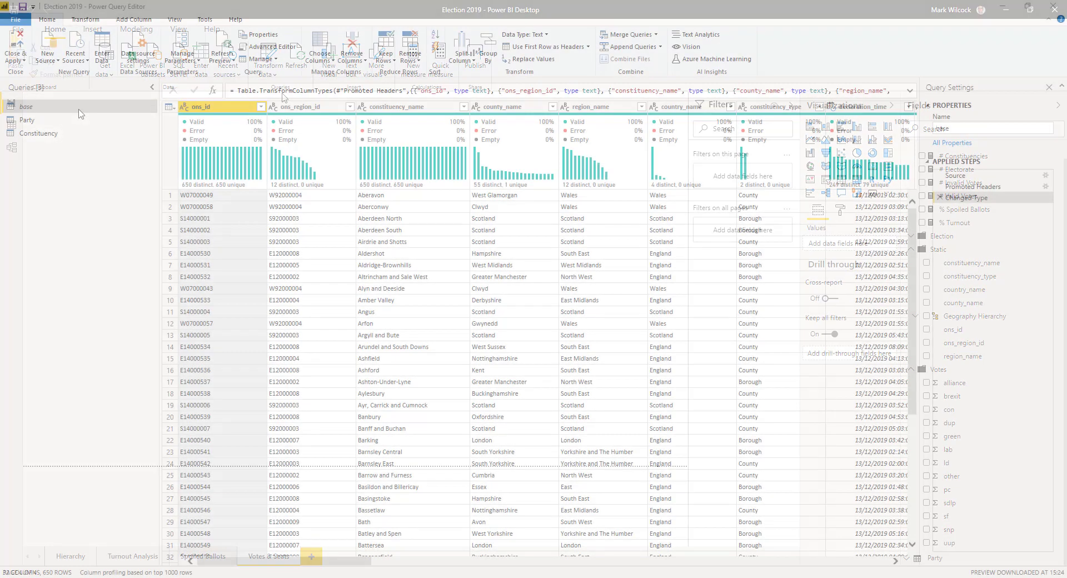
right_click(79, 113)
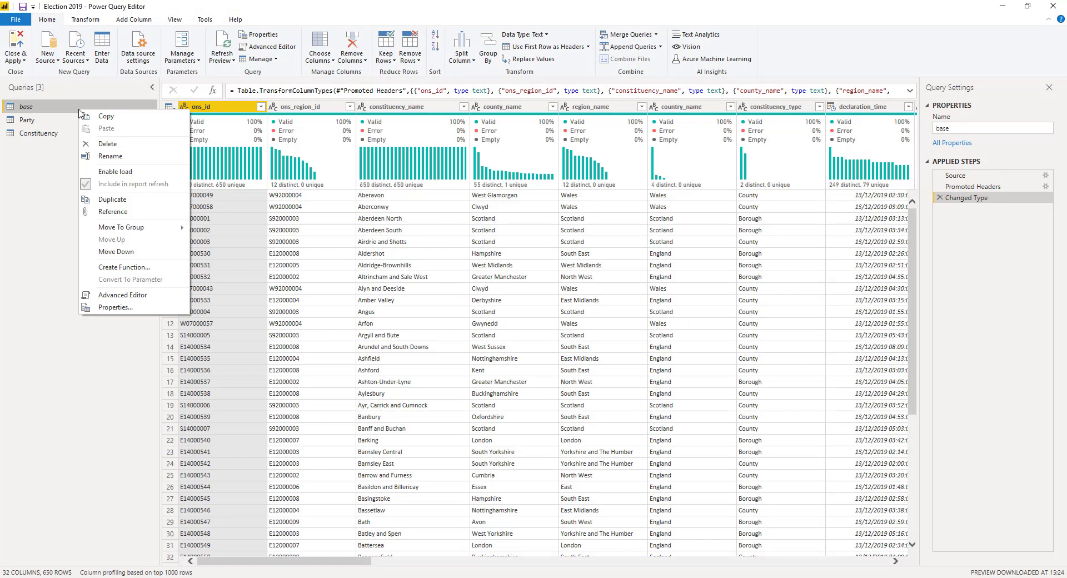
click(110, 211)
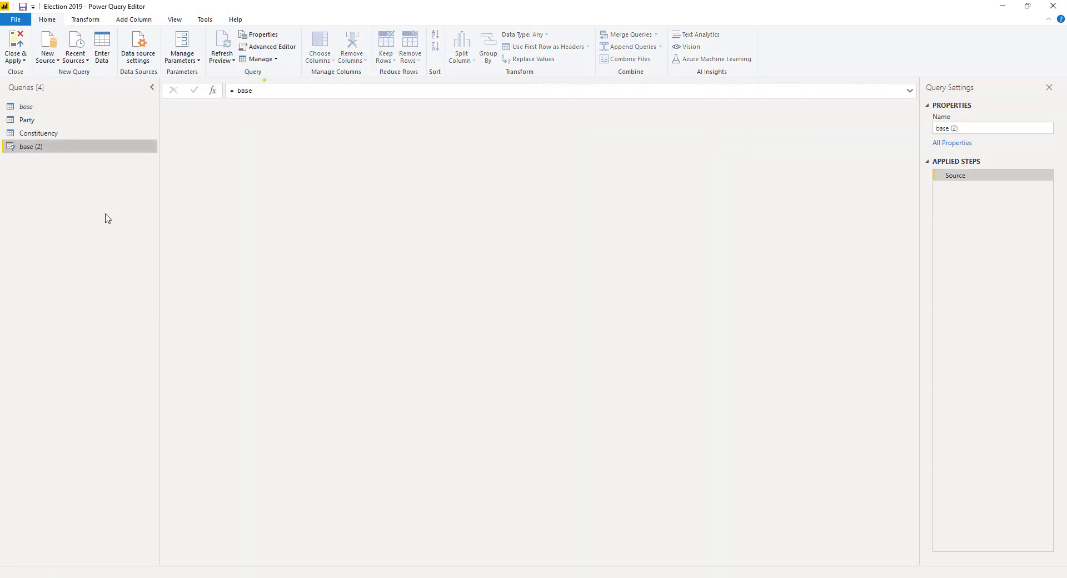
click(967, 128)
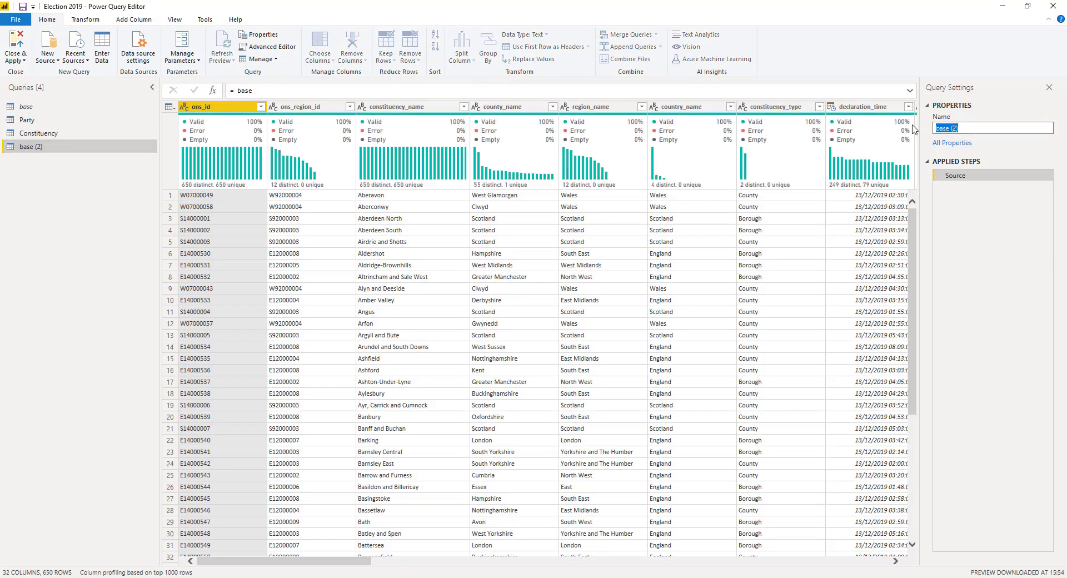
text(Votes)
key(Return)
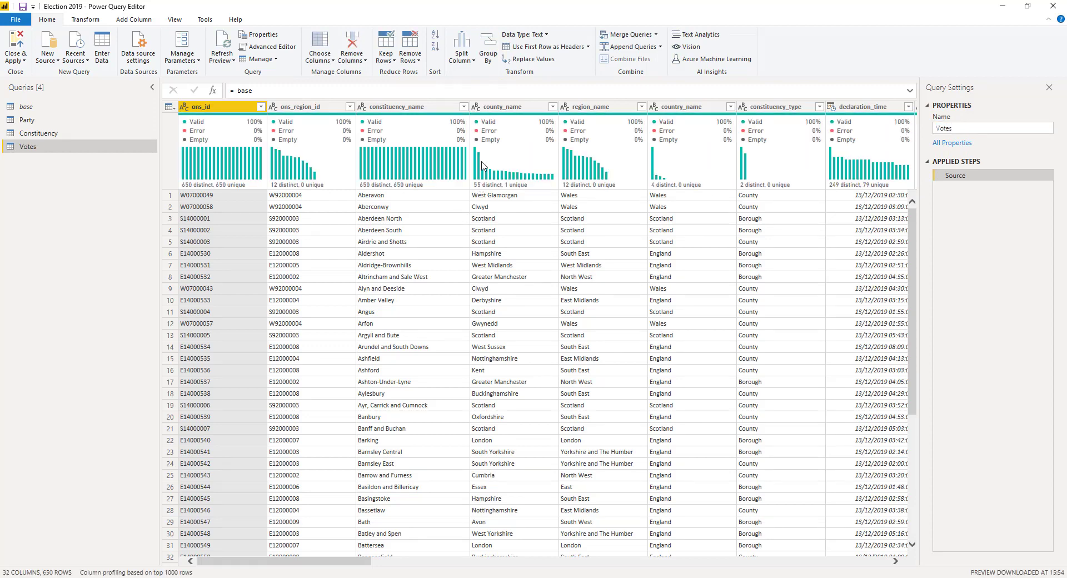
Step: Start choosing the columns to keep in the Votes query, clearing the full selection and keeping ons_id
click(326, 60)
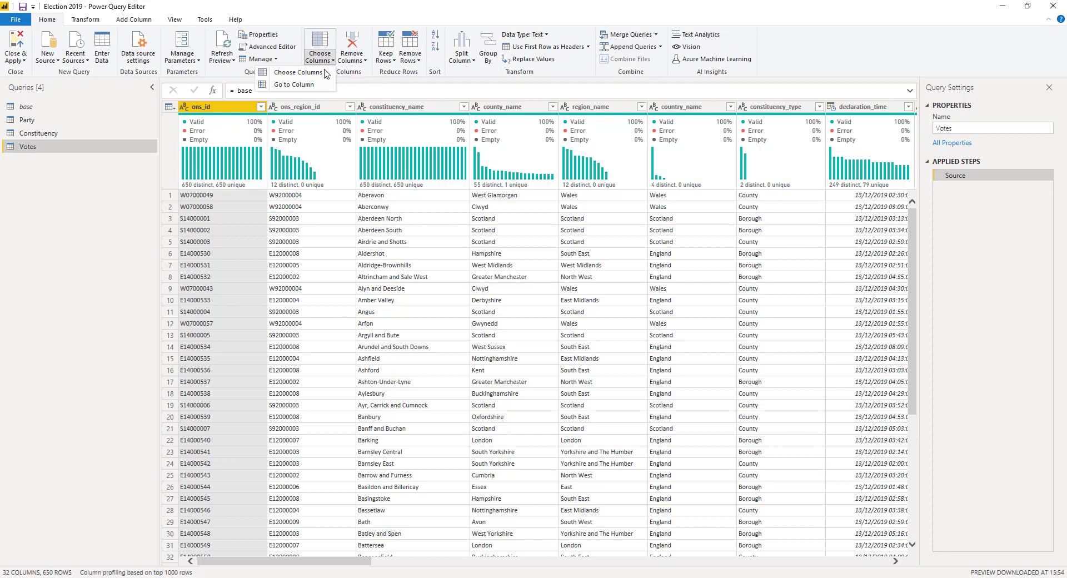
click(326, 73)
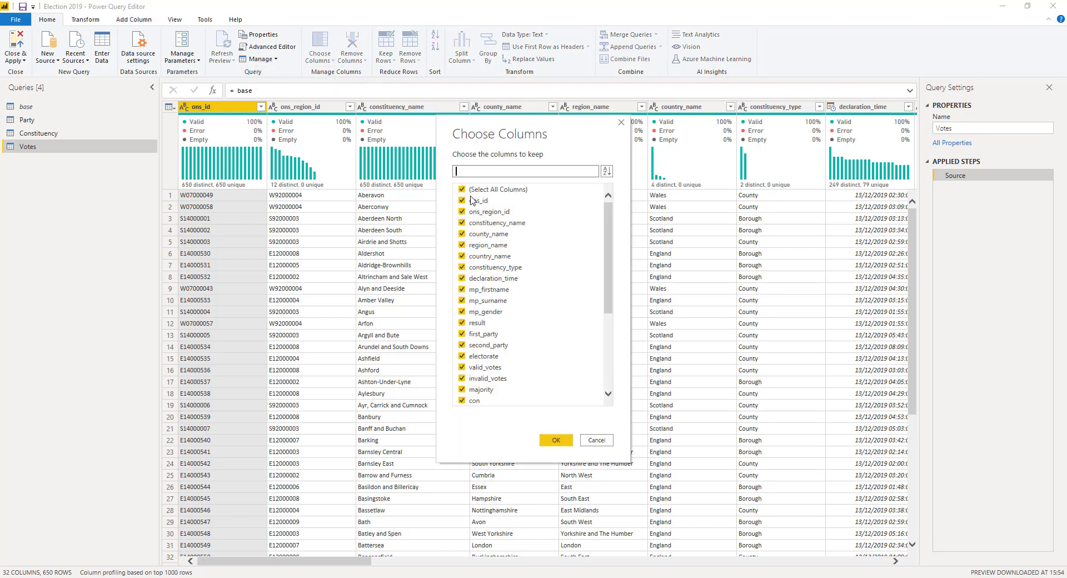
click(463, 190)
click(462, 201)
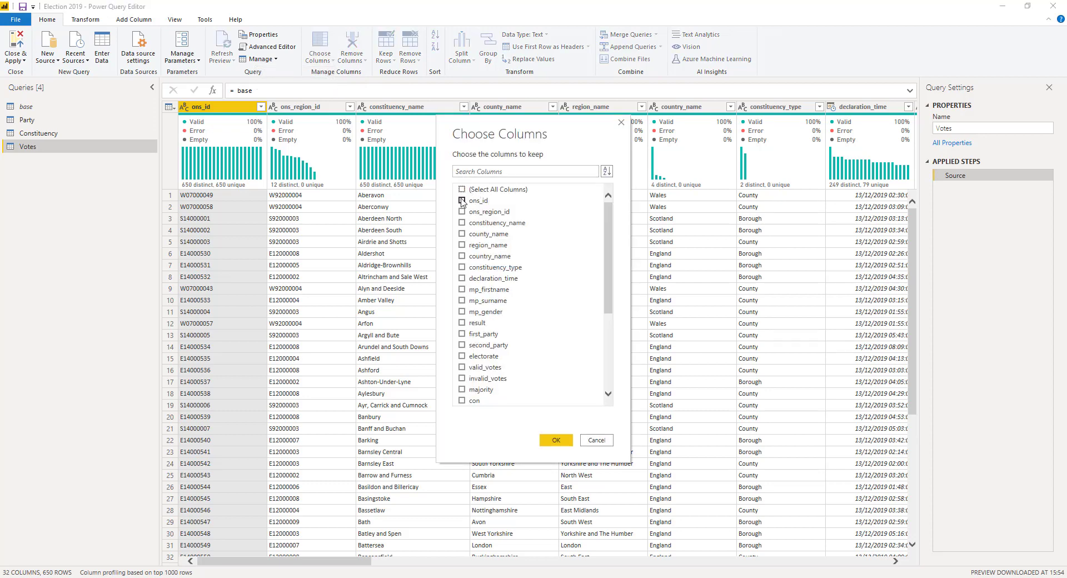
Step: Keep the party vote columns con through other alongside ons_id in the Votes query, leaving out other_winner
scroll(519, 260, down, 5)
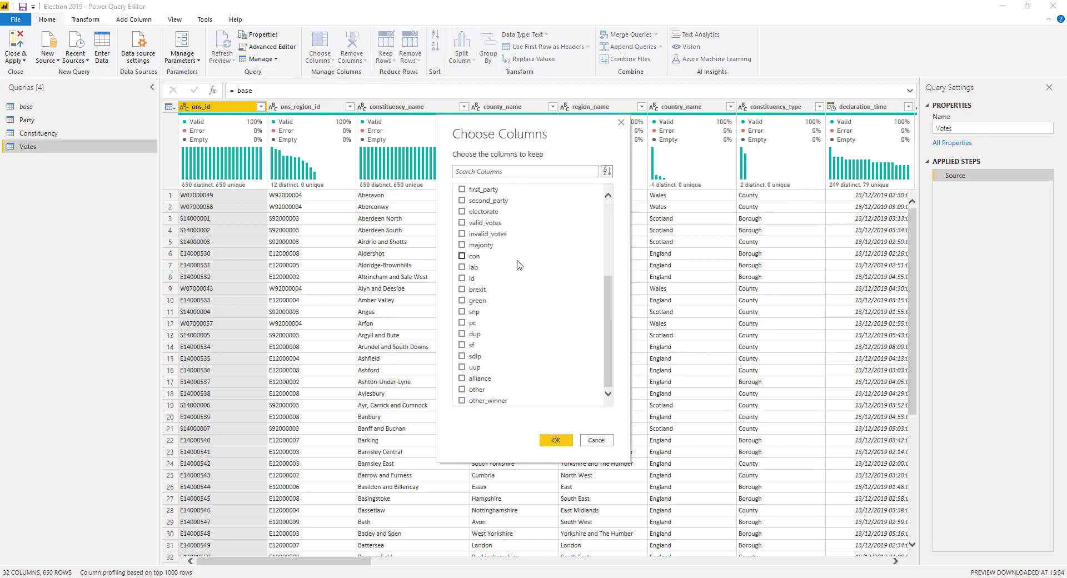
click(462, 389)
click(462, 378)
click(462, 367)
click(461, 356)
click(462, 345)
click(462, 334)
click(462, 323)
click(462, 312)
click(461, 300)
click(462, 279)
click(462, 267)
click(462, 257)
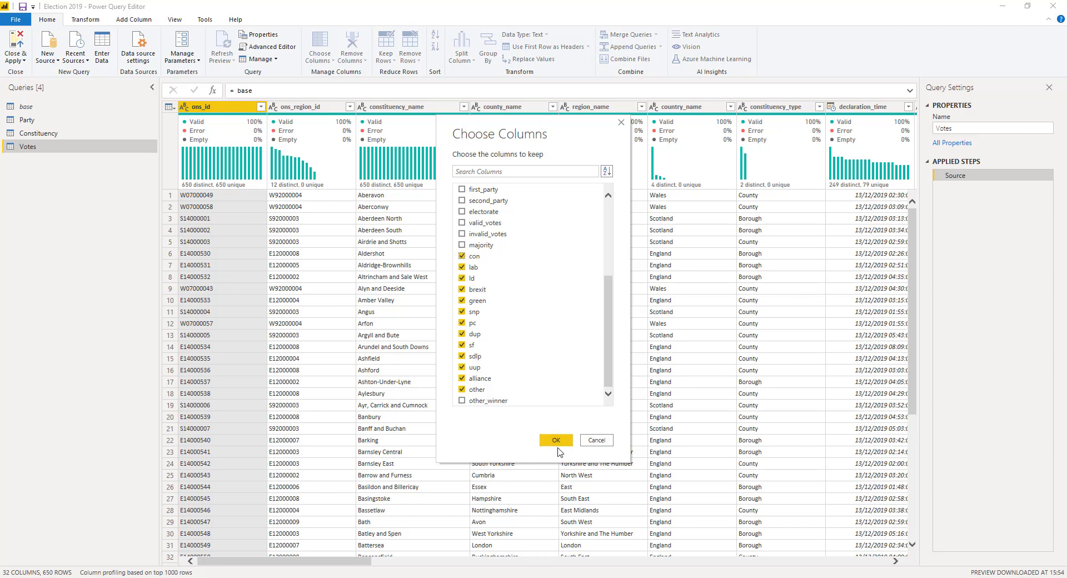
click(556, 441)
Step: Unpivot all columns of the Votes query other than ons_id
right_click(226, 111)
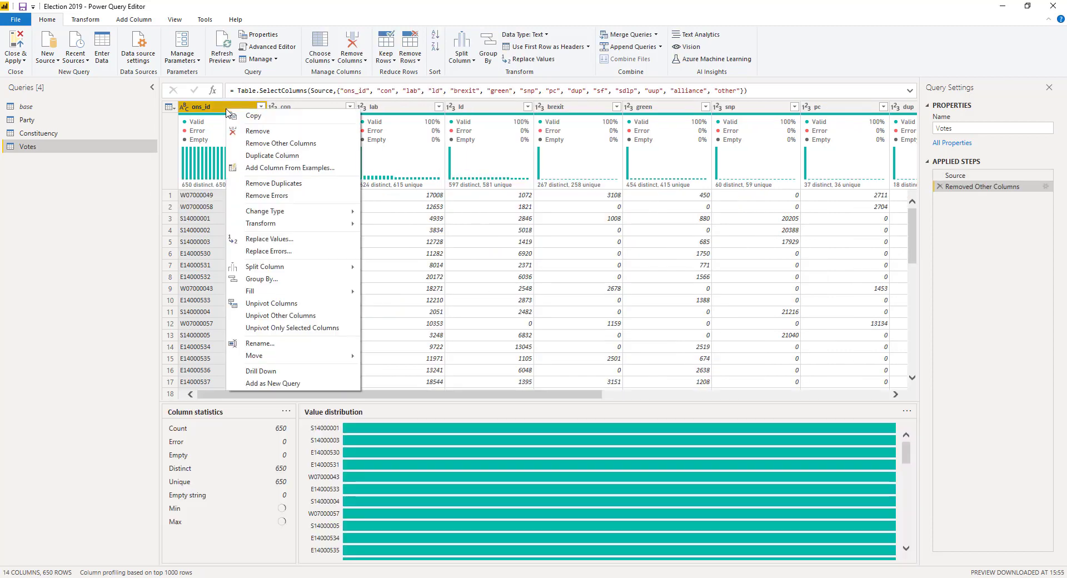
click(90, 20)
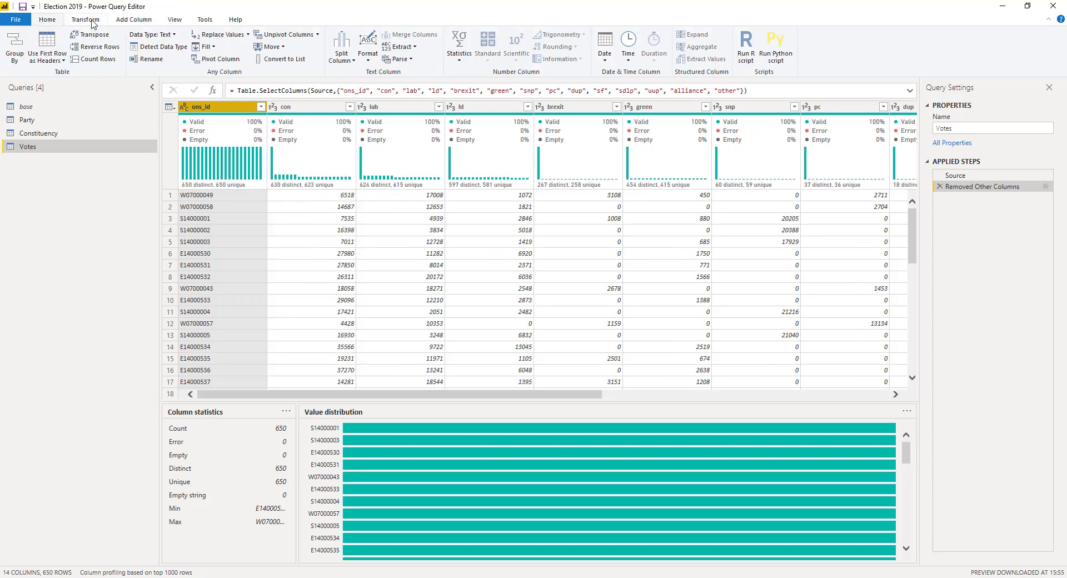
click(319, 38)
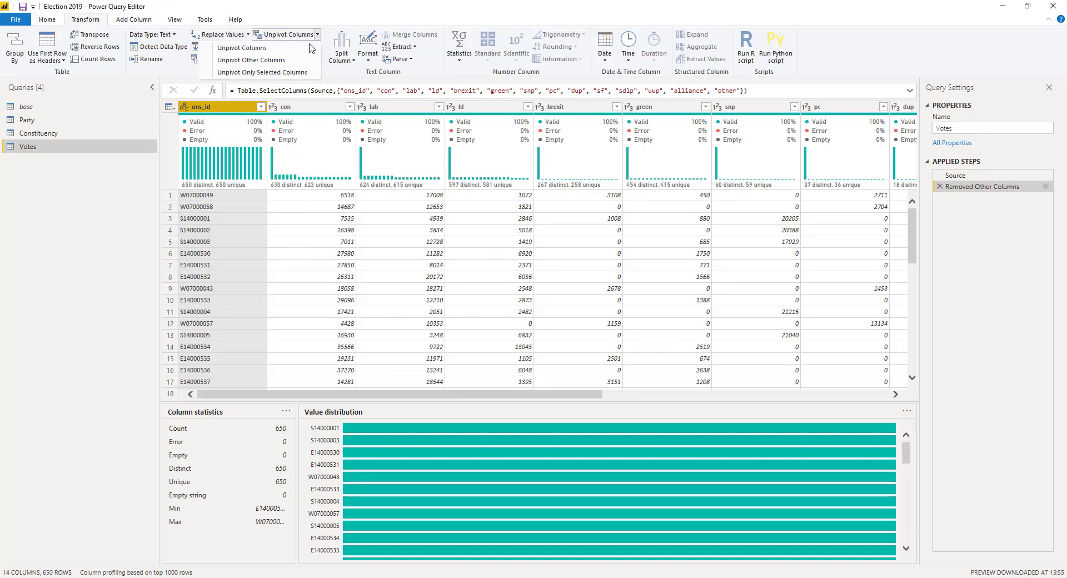
click(289, 68)
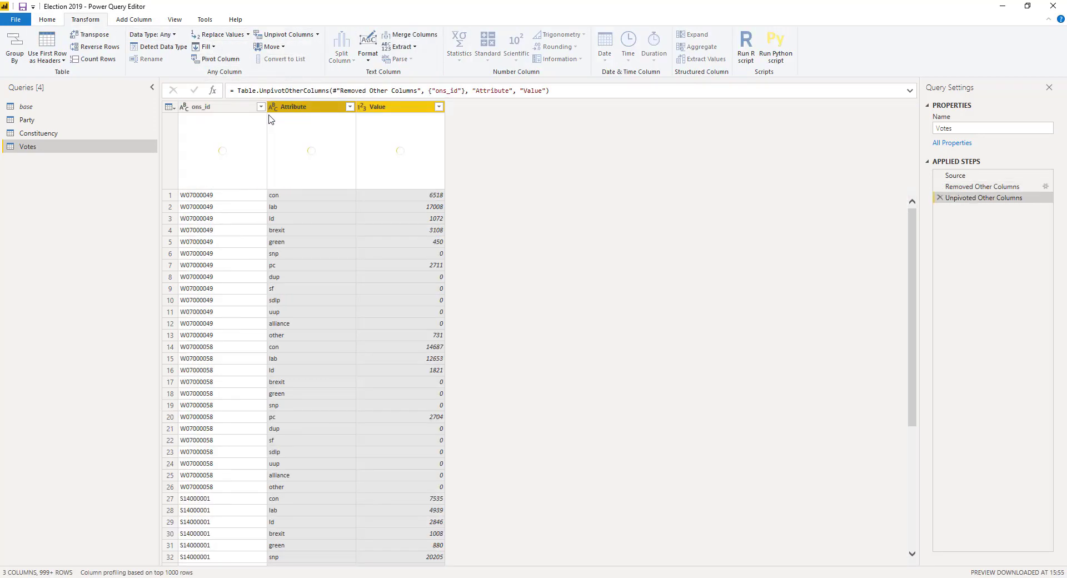
Step: Rename the Attribute column as Party, convert its values to uppercase, and rename the Value column as Votes
double_click(300, 108)
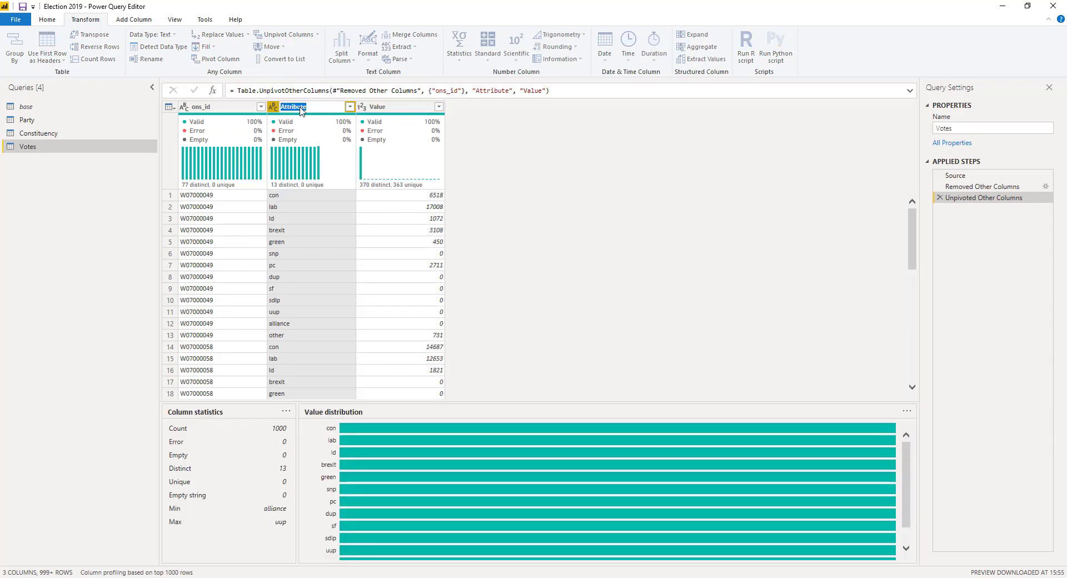
text(Party)
key(Return)
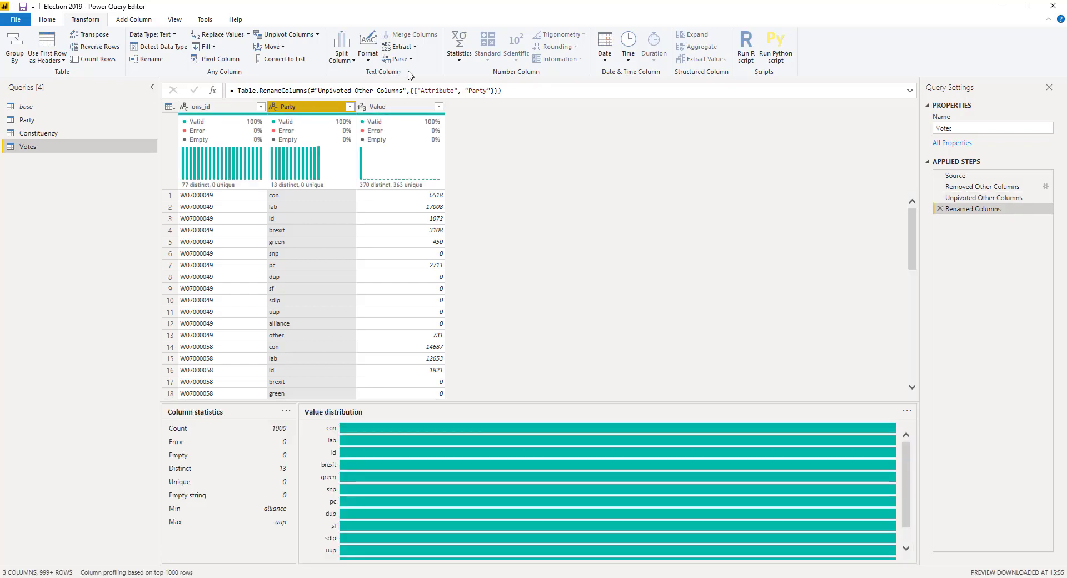
click(370, 64)
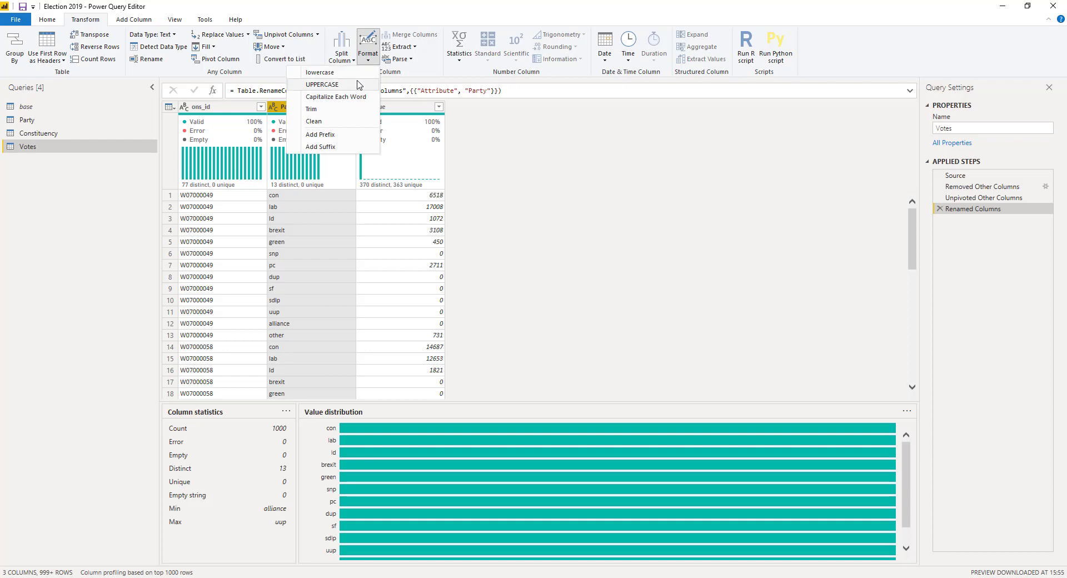
click(322, 85)
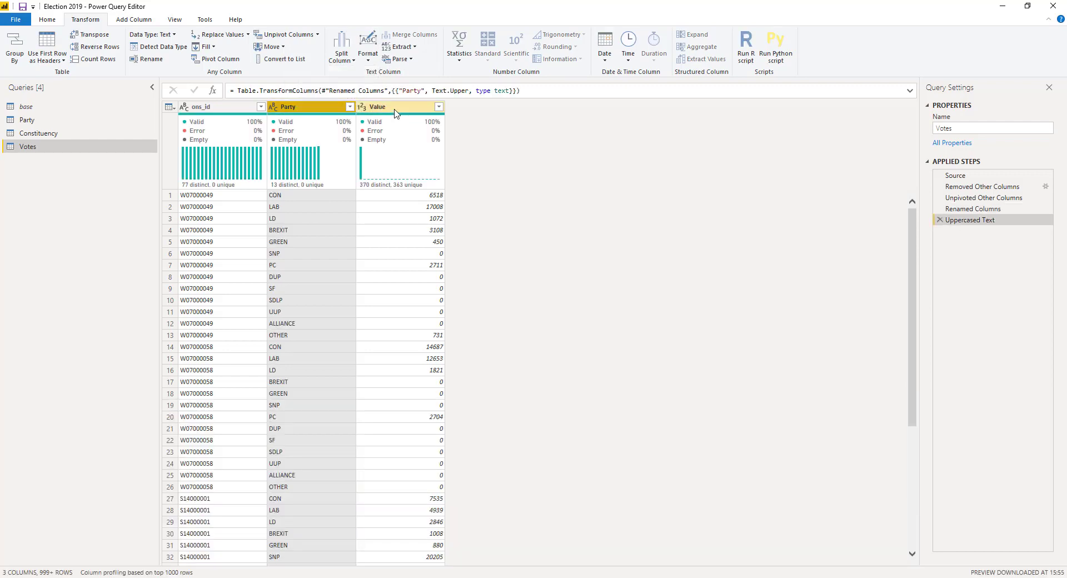
double_click(396, 108)
text(Vo)
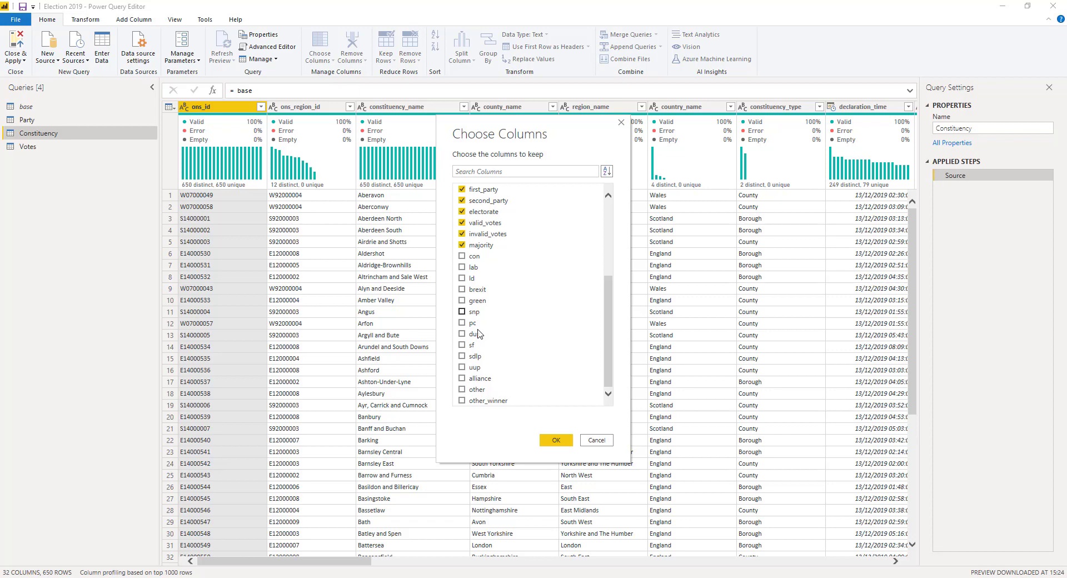
Step: Drop the party columns con through other and other_winner from the Constituency query's column selection
click(556, 440)
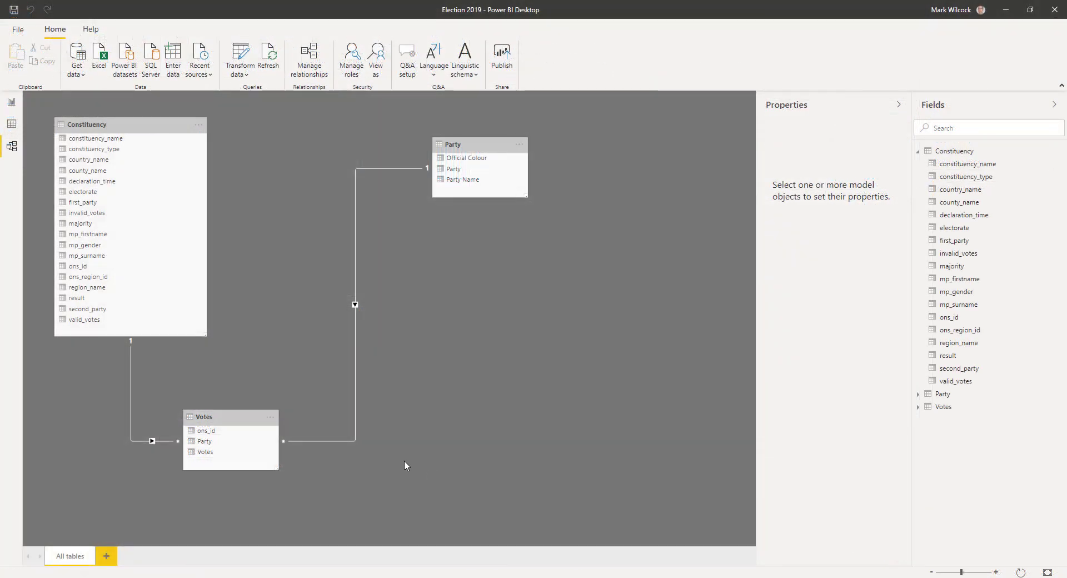
Step: Examine the Constituency, Votes and Party tables in the data model and the relationships that link them
click(114, 129)
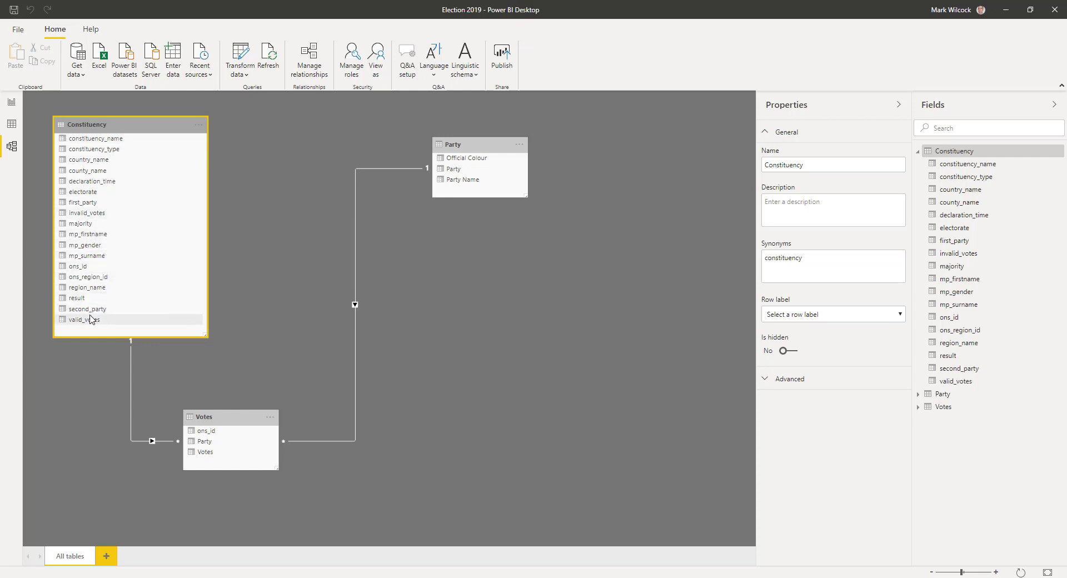
click(227, 421)
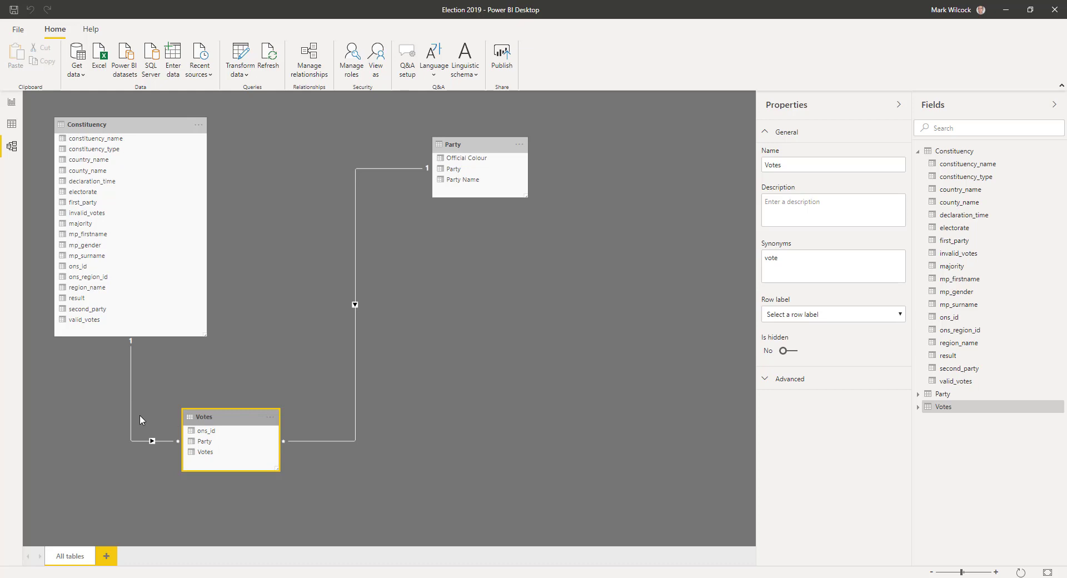
mouse_move(132, 412)
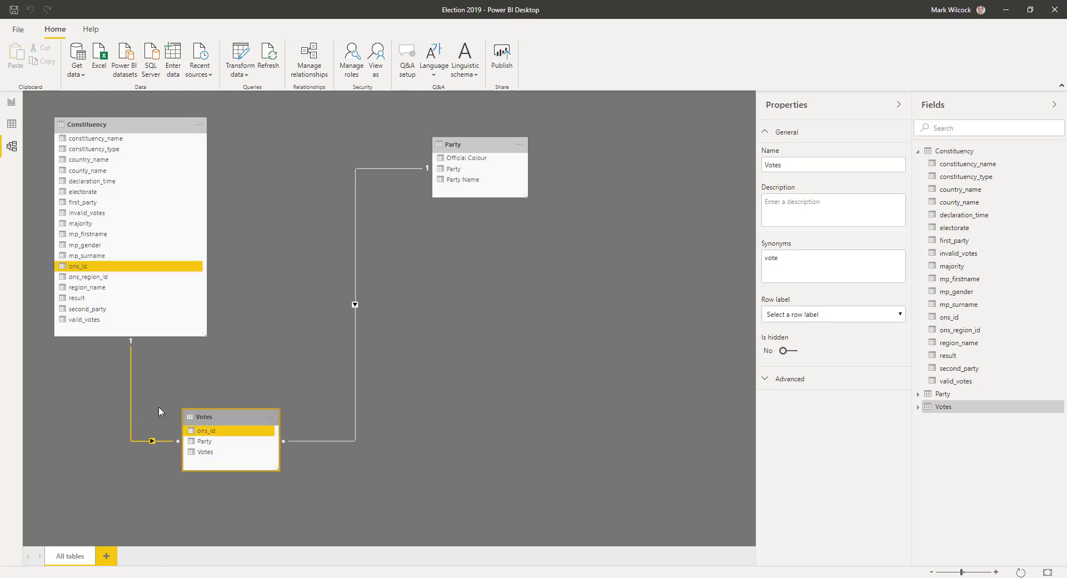
mouse_move(357, 362)
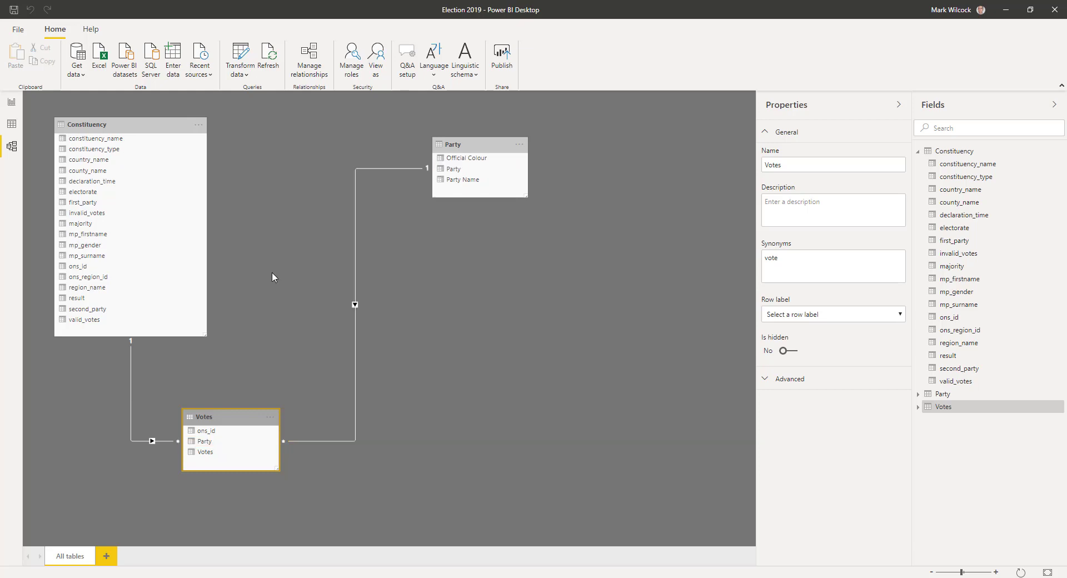
click(146, 126)
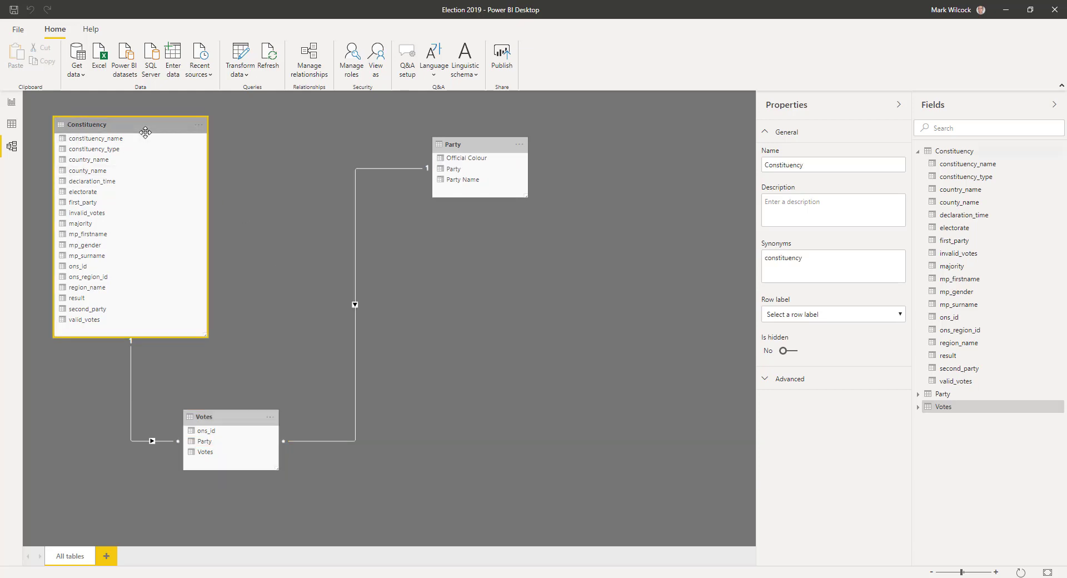
click(478, 146)
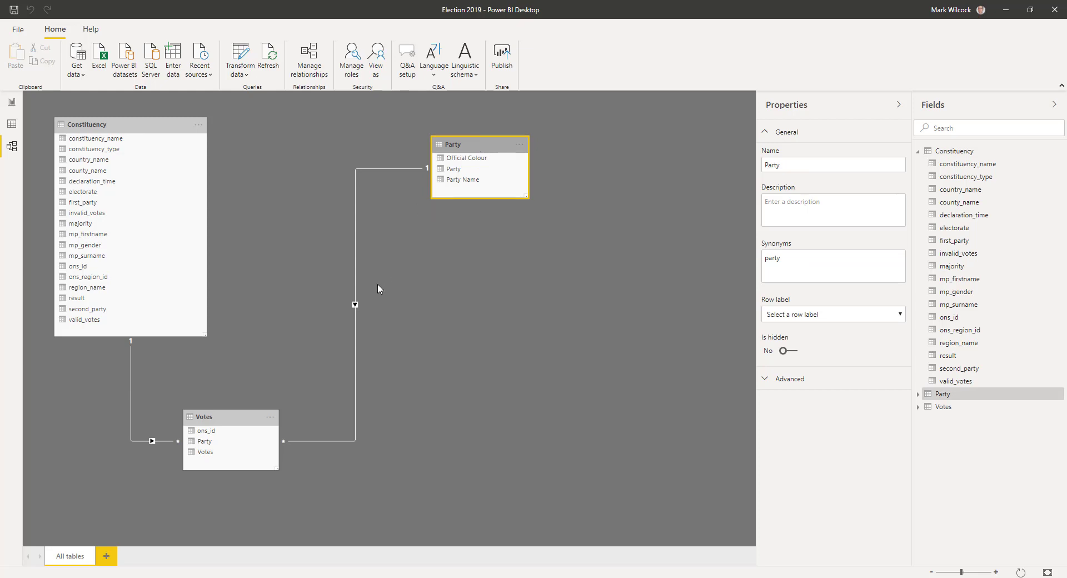
click(228, 418)
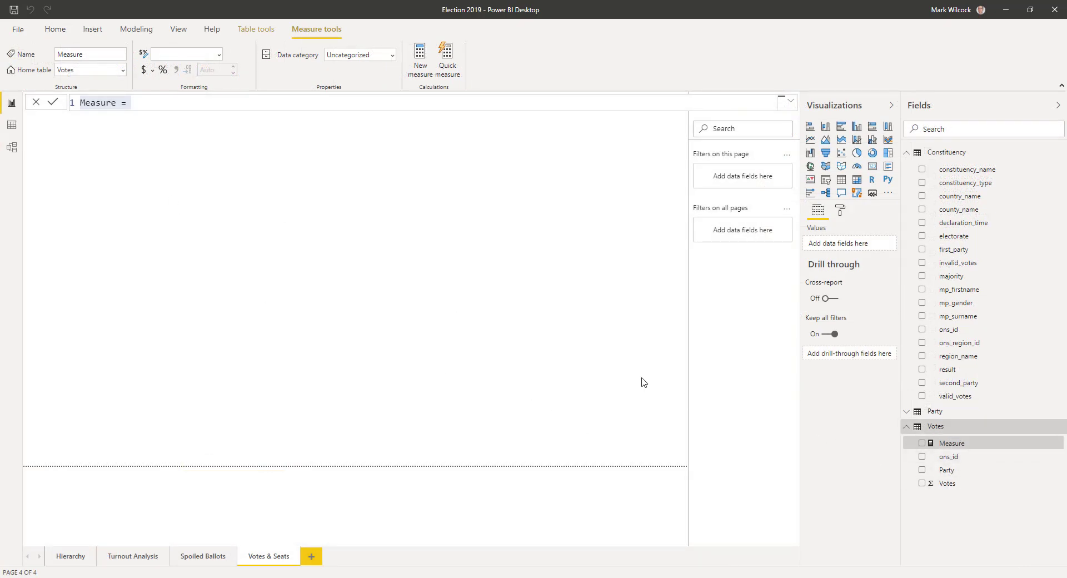
Step: Define a measure named # Votes in the Votes table as the sum of Votes[Votes]
double_click(100, 105)
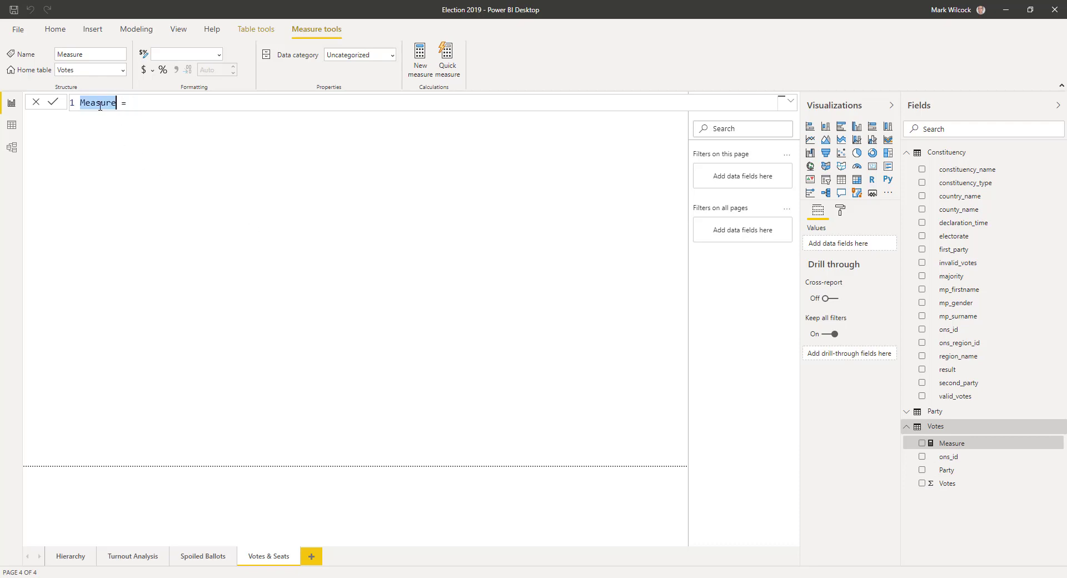
text(# Votes )
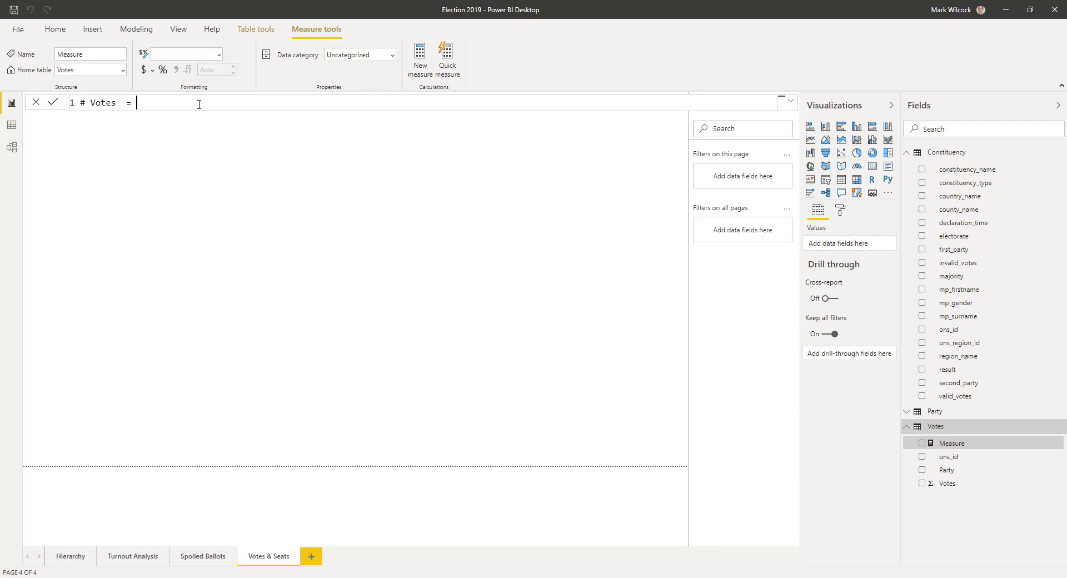
text(sum()
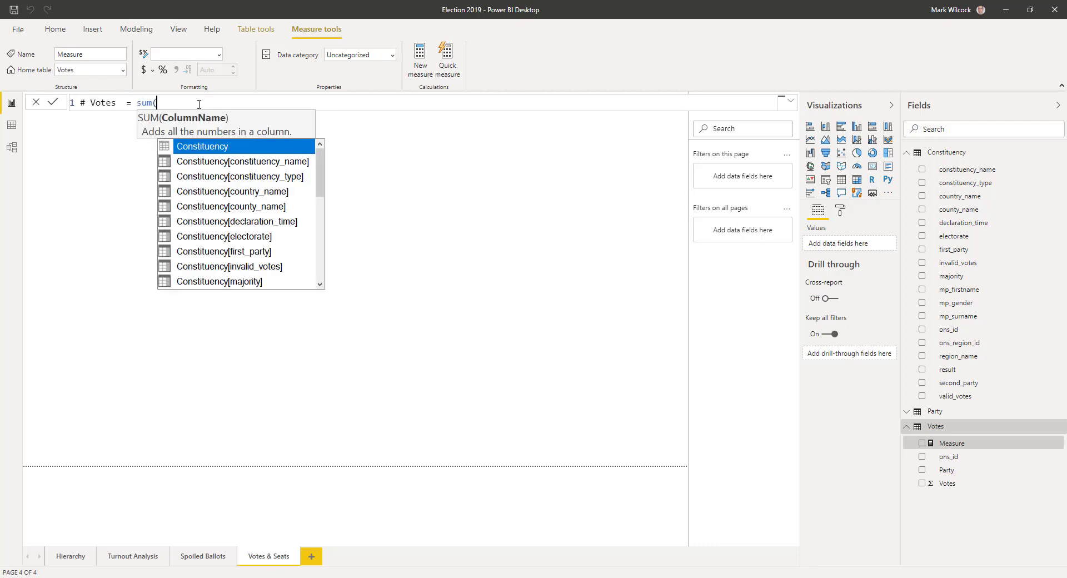
text(vot)
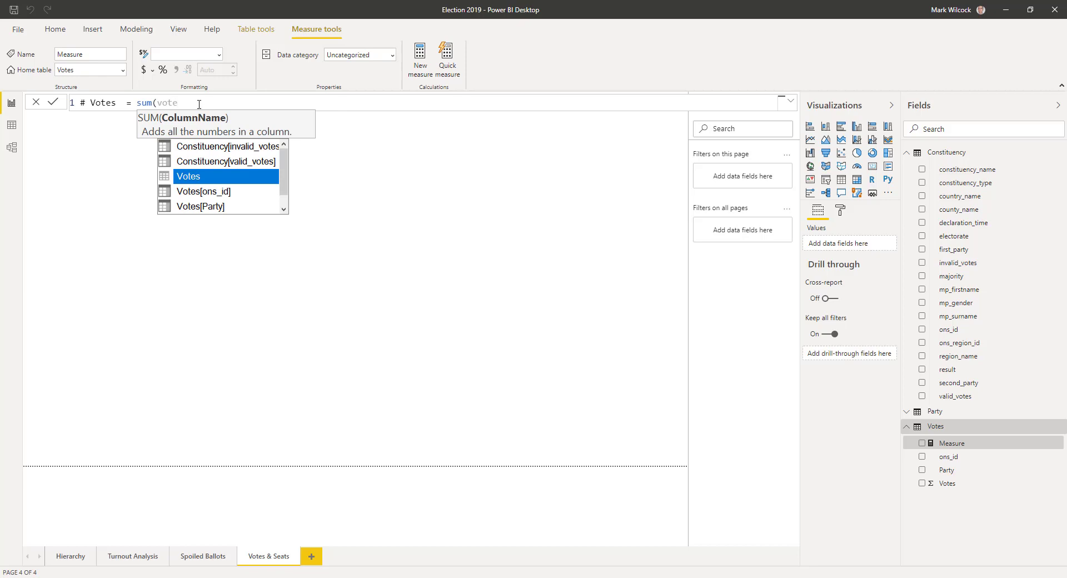
text(e)
key(Down)
key(Down)
key(Down)
key(Tab)
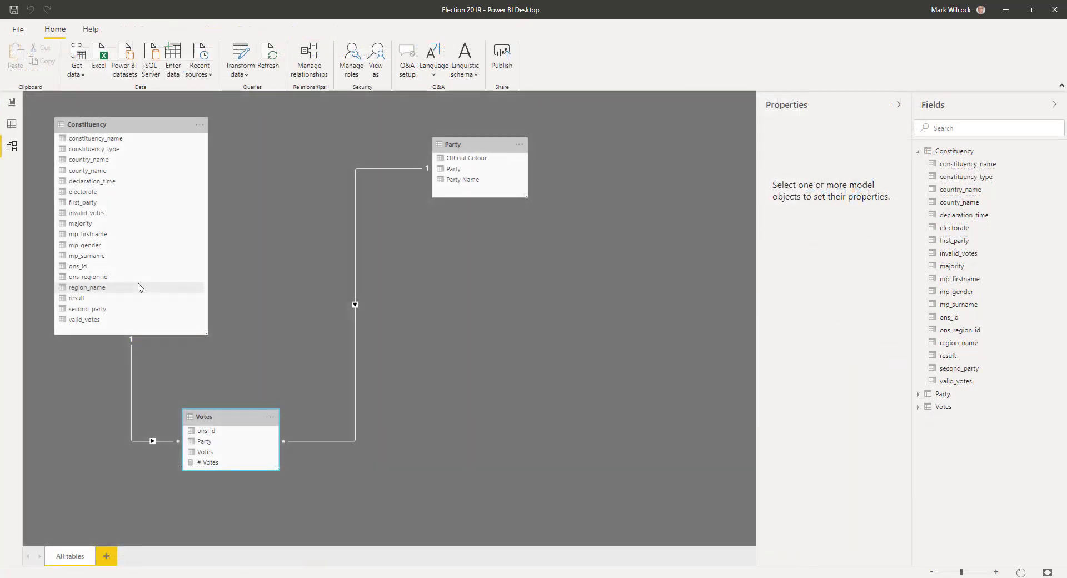
Step: In the data model, hide ons_id and ons_region_id in Constituency, and ons_id, Party and Votes in the Votes table
click(107, 278)
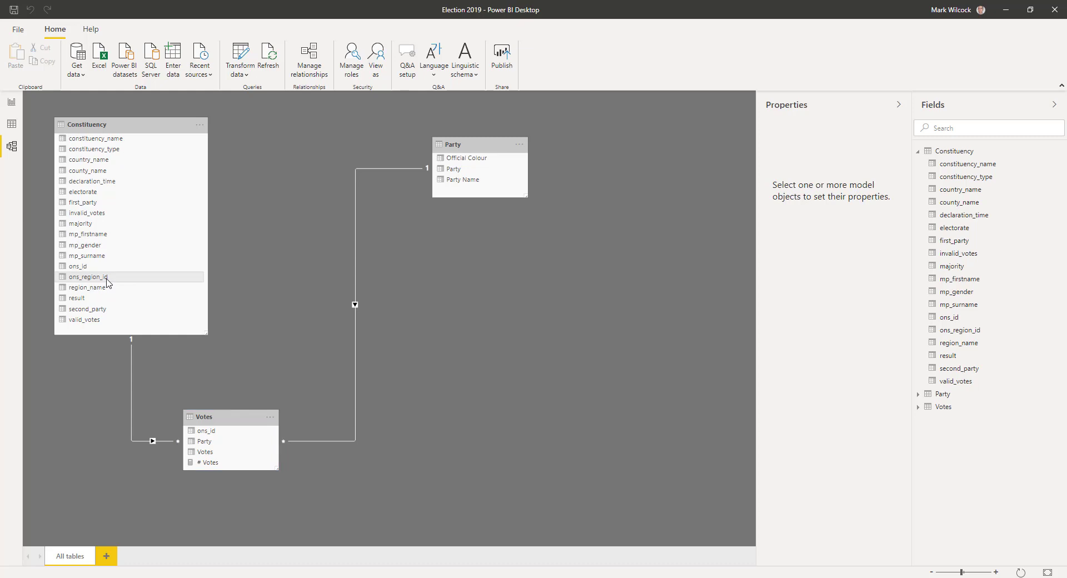
ctrl+click(86, 268)
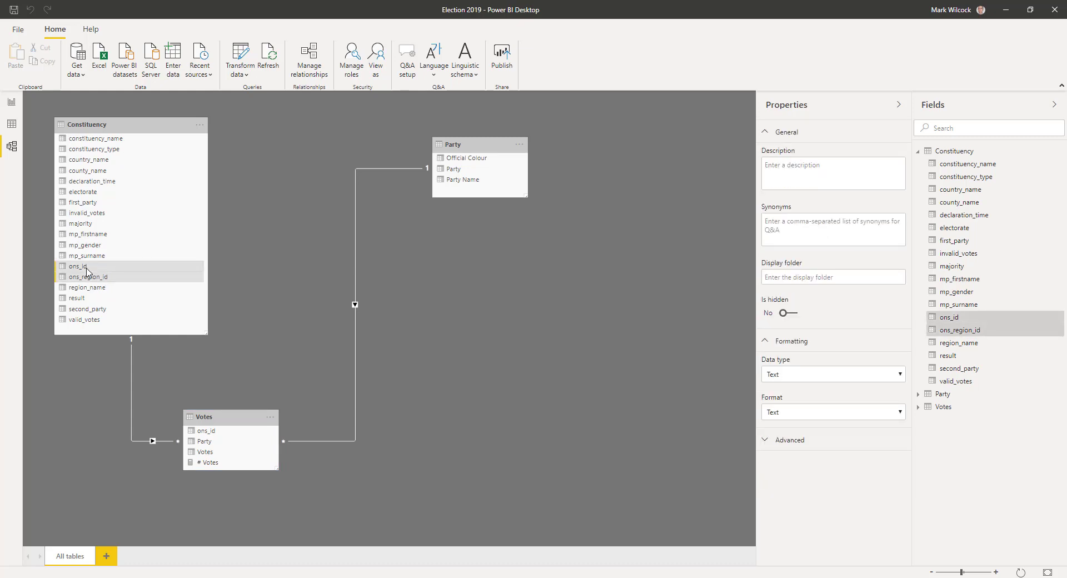
ctrl+click(216, 433)
ctrl+click(214, 443)
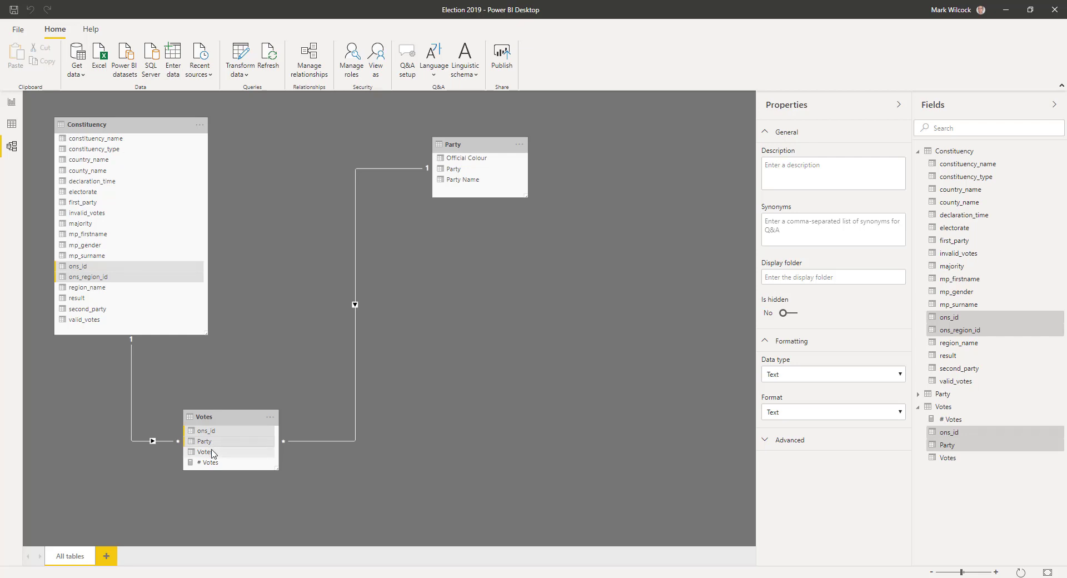
ctrl+click(212, 452)
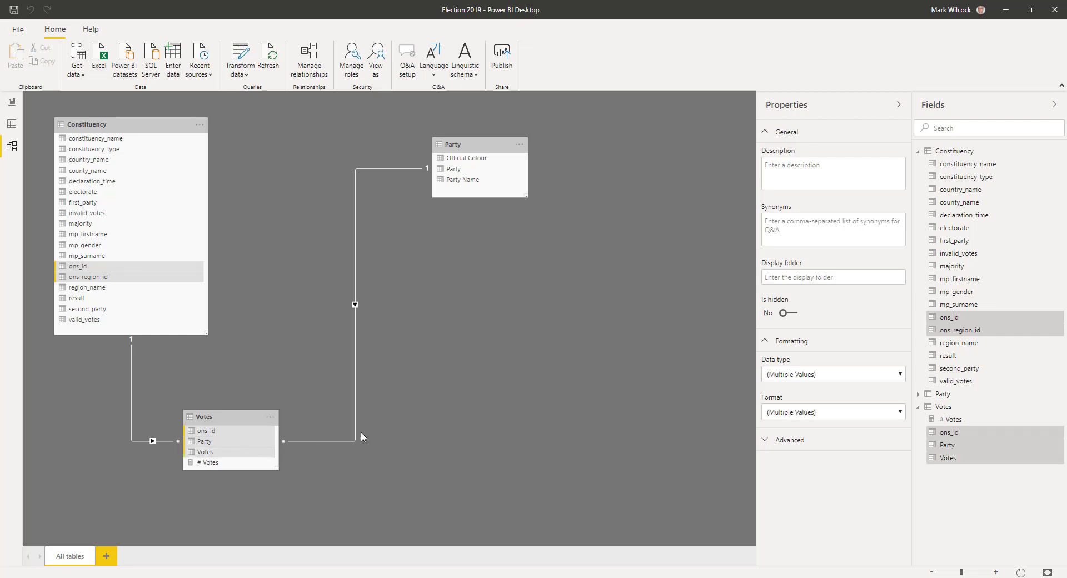
click(796, 316)
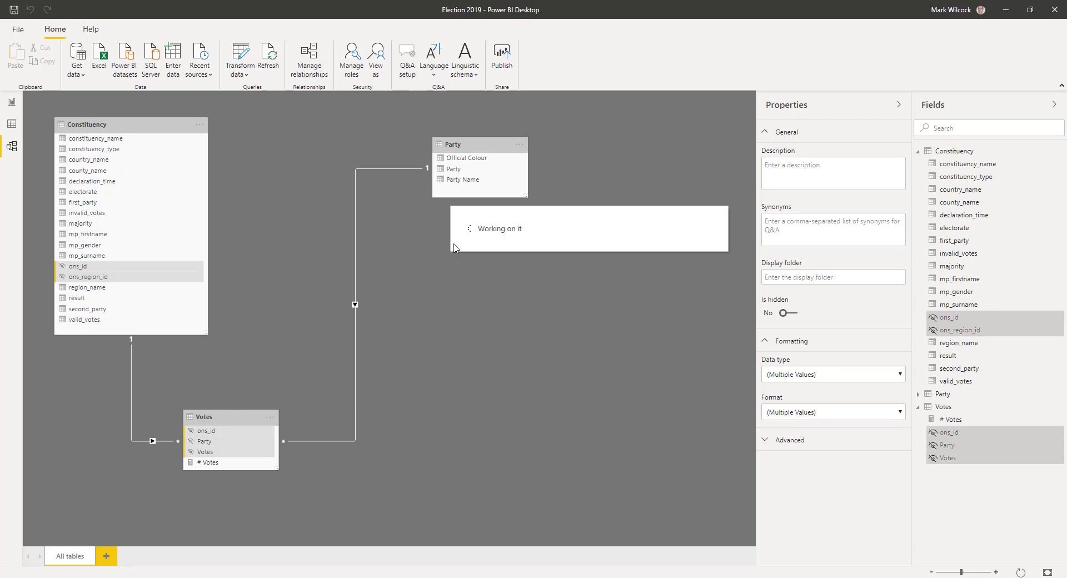
Step: Add a stacked bar chart of # Votes by the Party table's Party field to the Votes & Seats page, enlarged to full page height
click(11, 103)
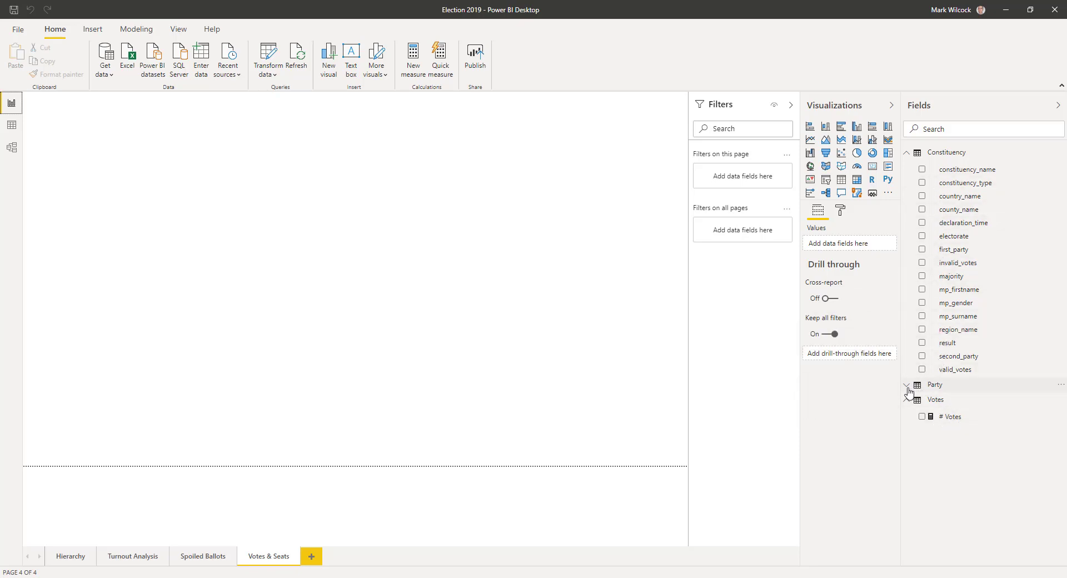
click(810, 129)
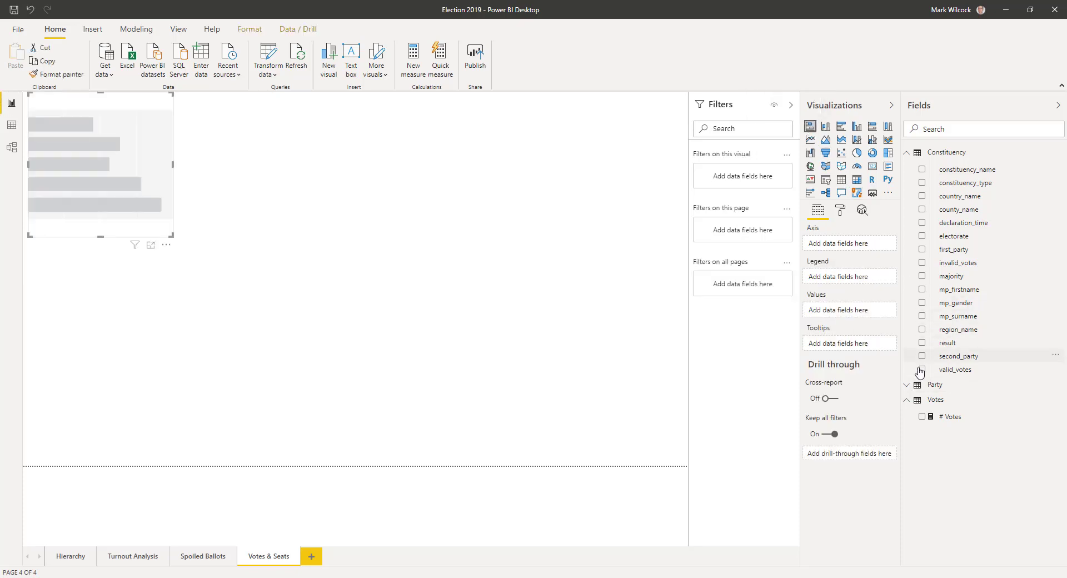
click(922, 416)
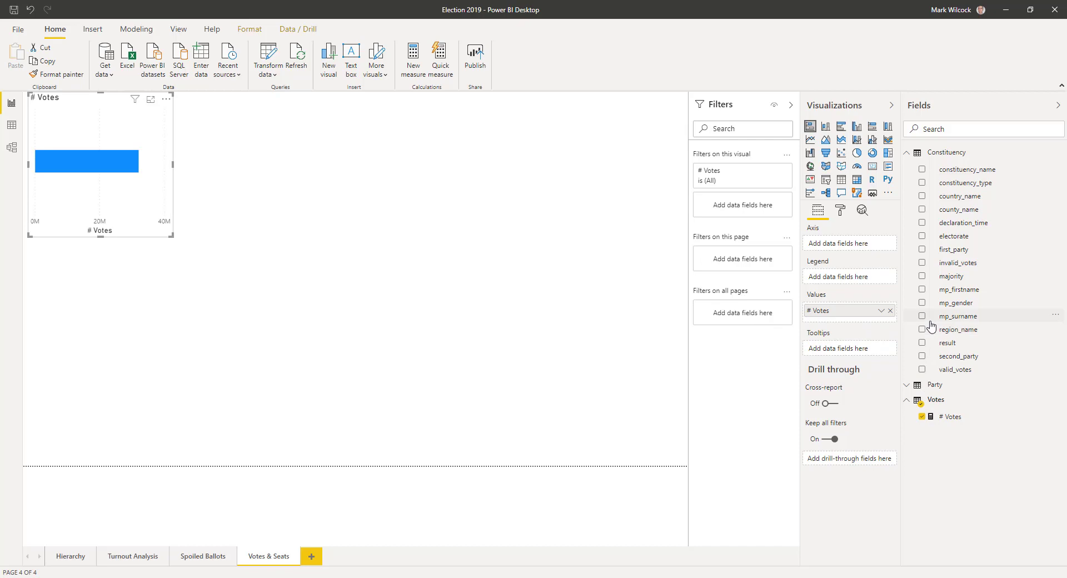
click(909, 389)
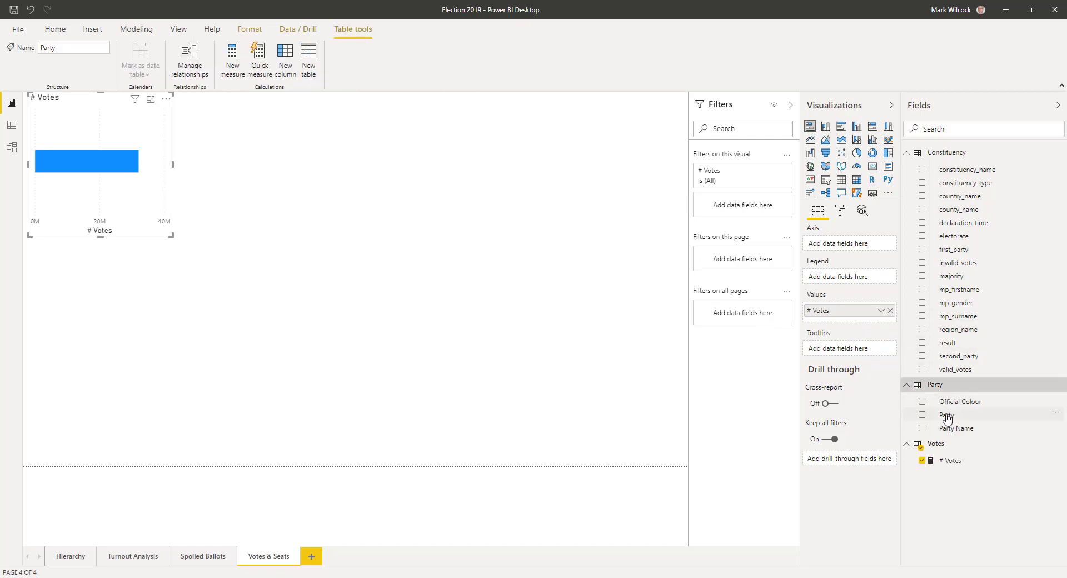
drag(942, 415, 839, 245)
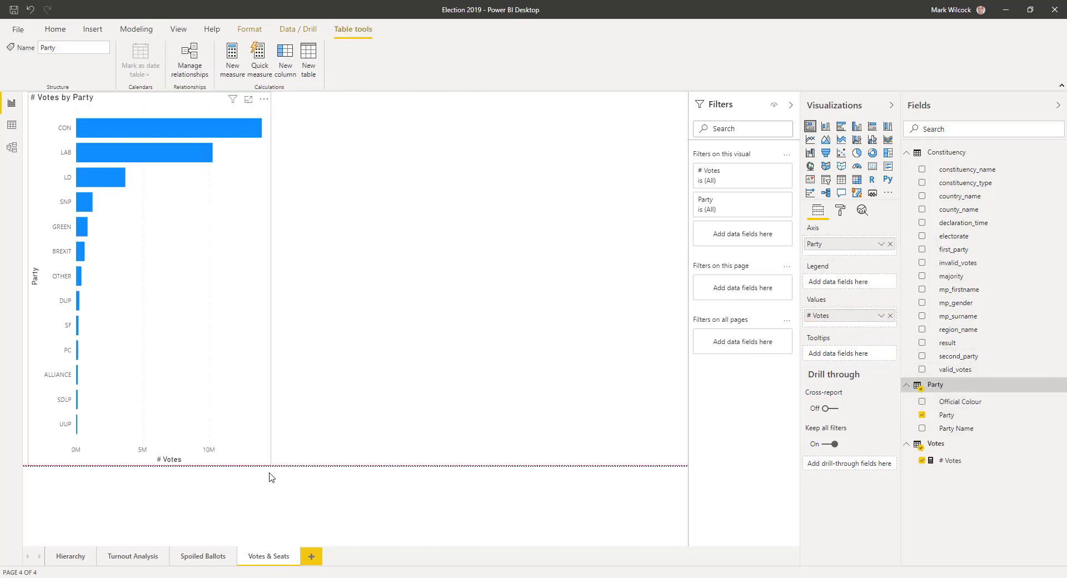
Step: Turn on data labels for the # Votes by Party chart and colour its bars by field value using the first Official Colour
click(839, 213)
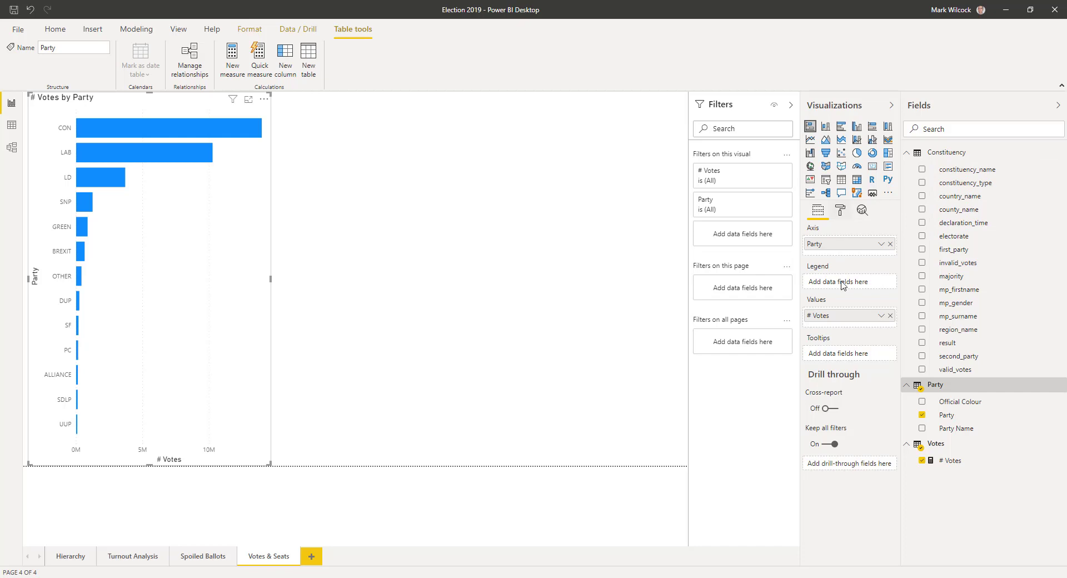
click(880, 332)
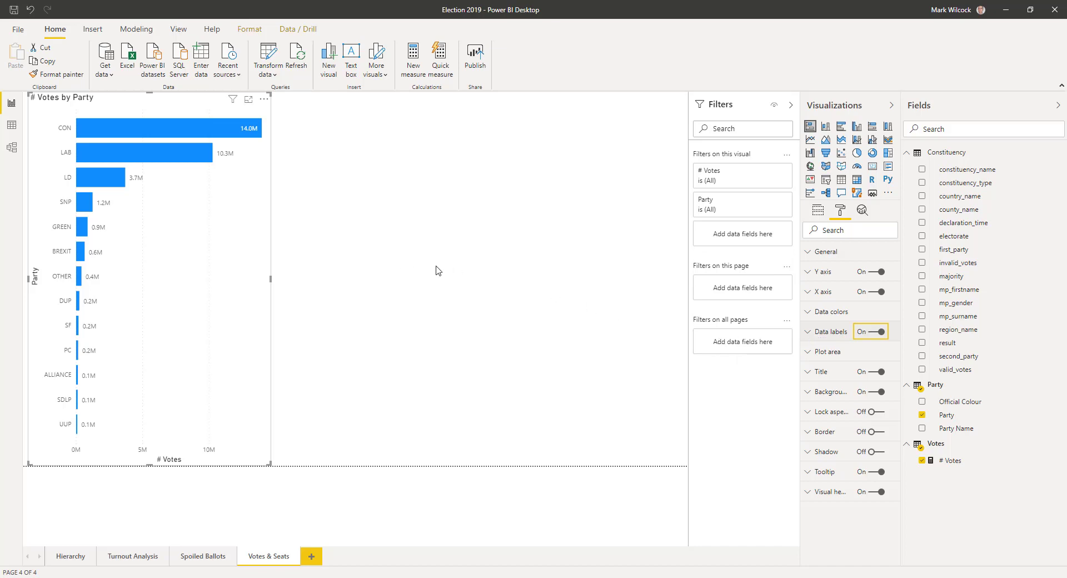
click(807, 313)
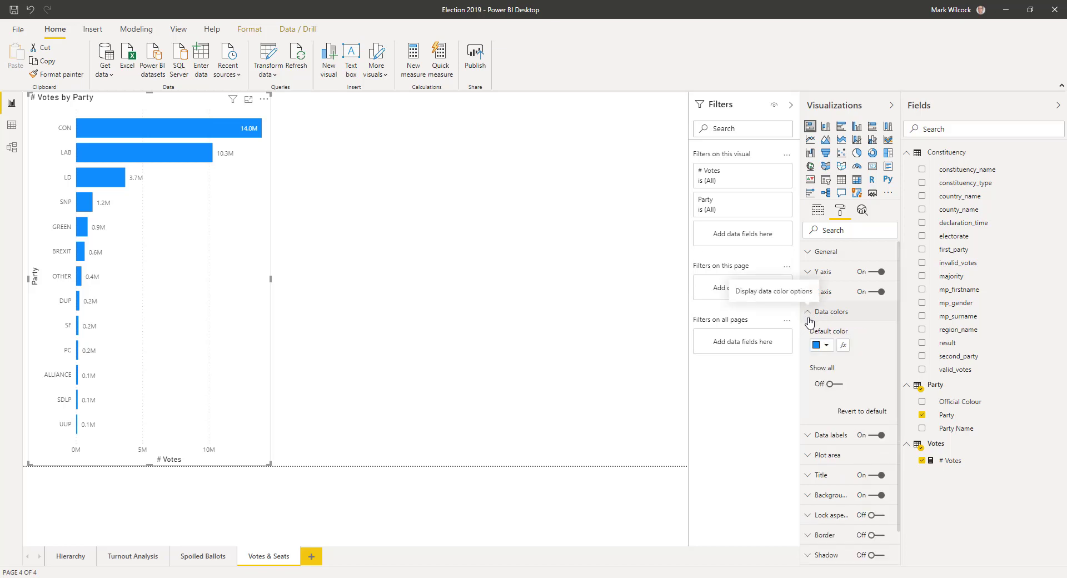
click(843, 346)
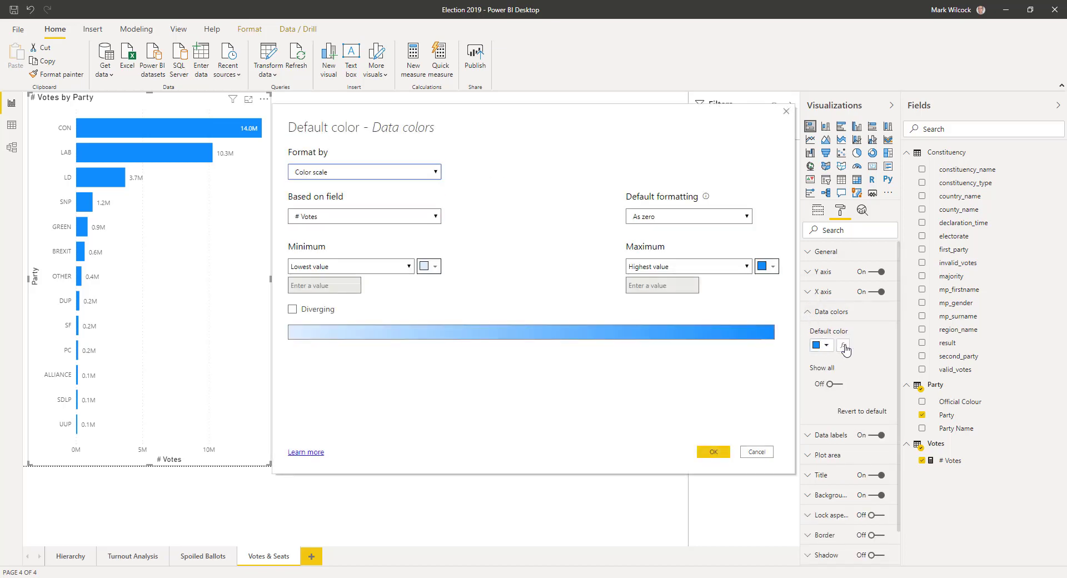
click(436, 173)
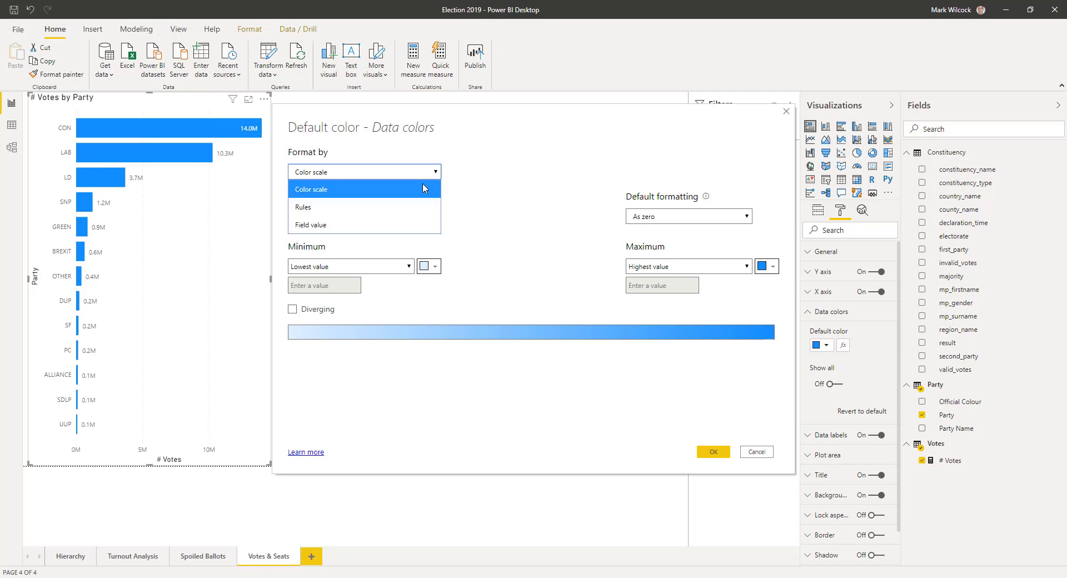
click(377, 225)
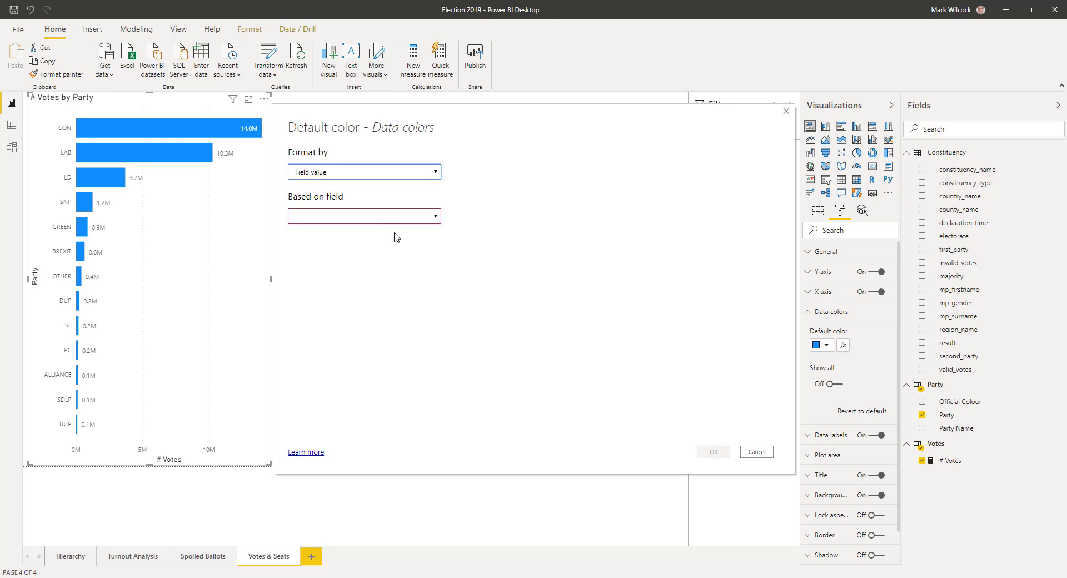
click(435, 218)
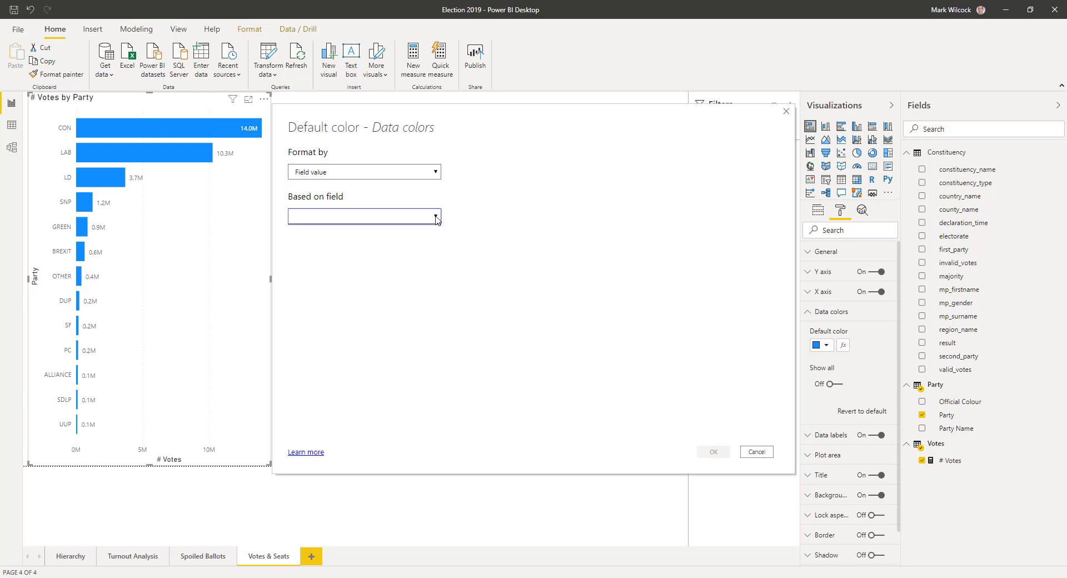
click(435, 218)
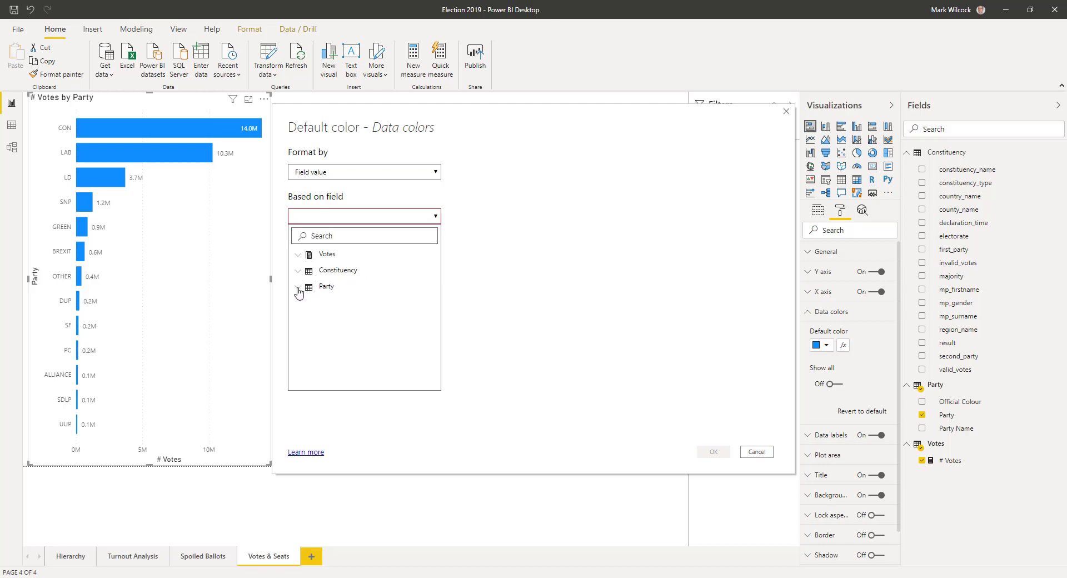
click(302, 292)
click(317, 306)
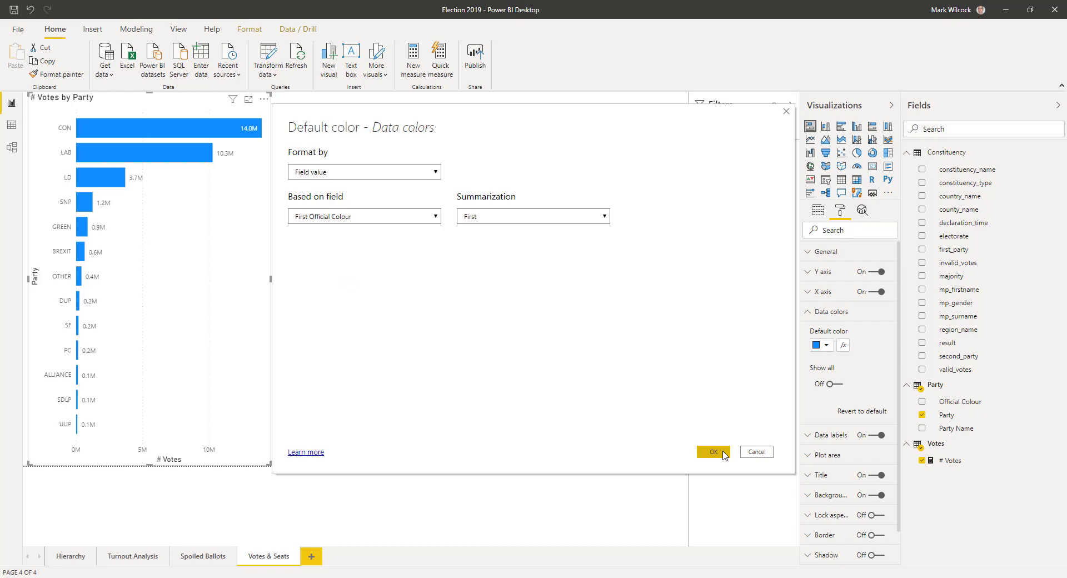
click(714, 451)
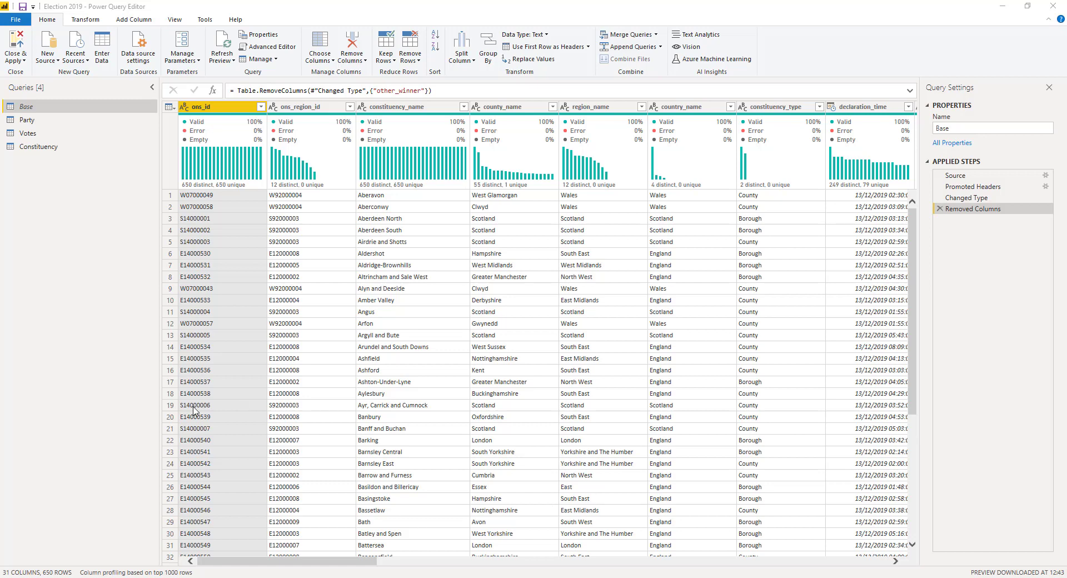
Step: In Power Query Editor, create a query that references Base and name it Seats
right_click(74, 113)
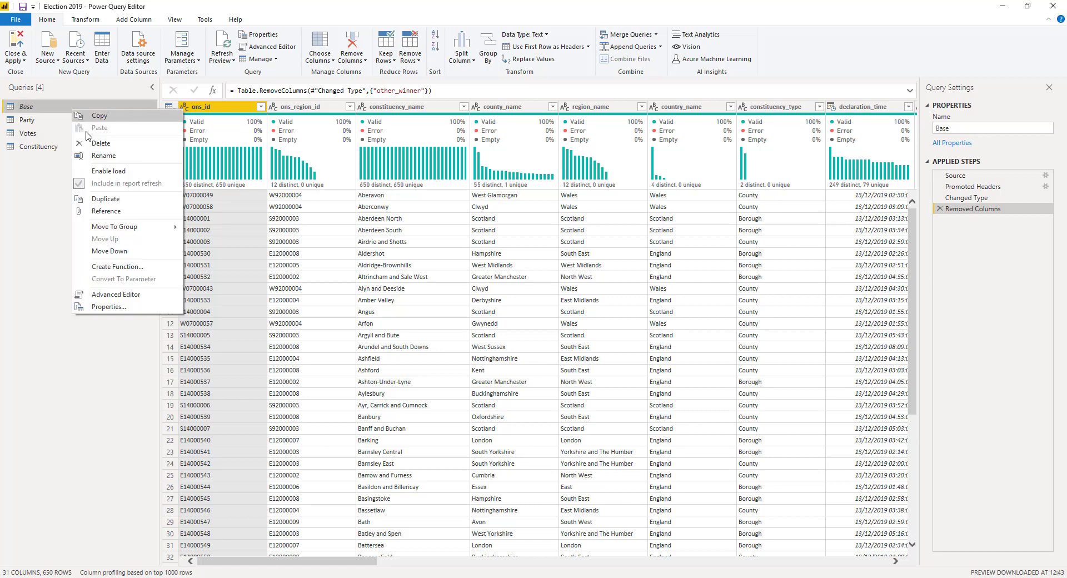
click(117, 213)
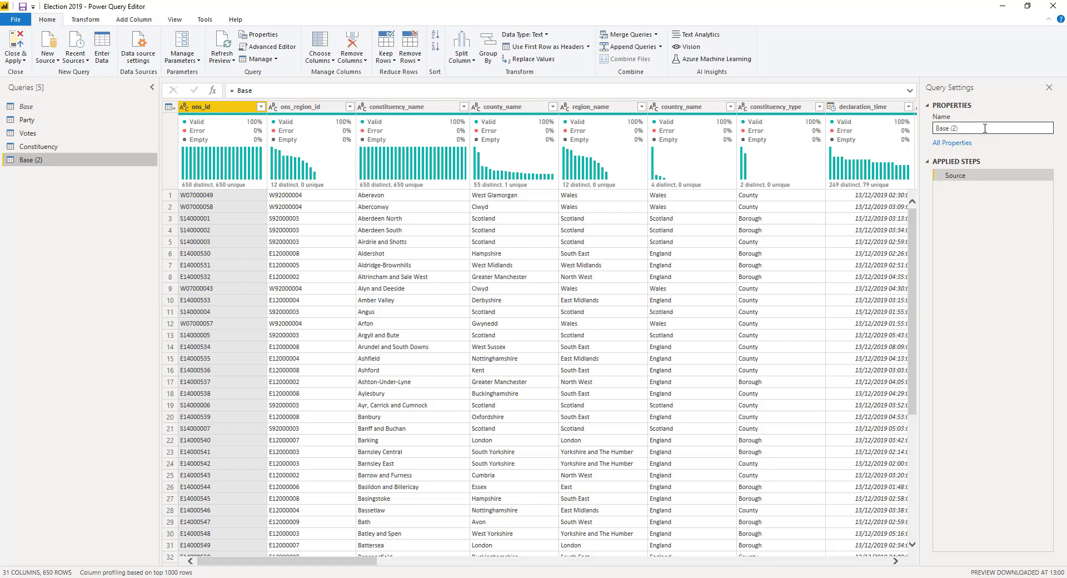
click(985, 128)
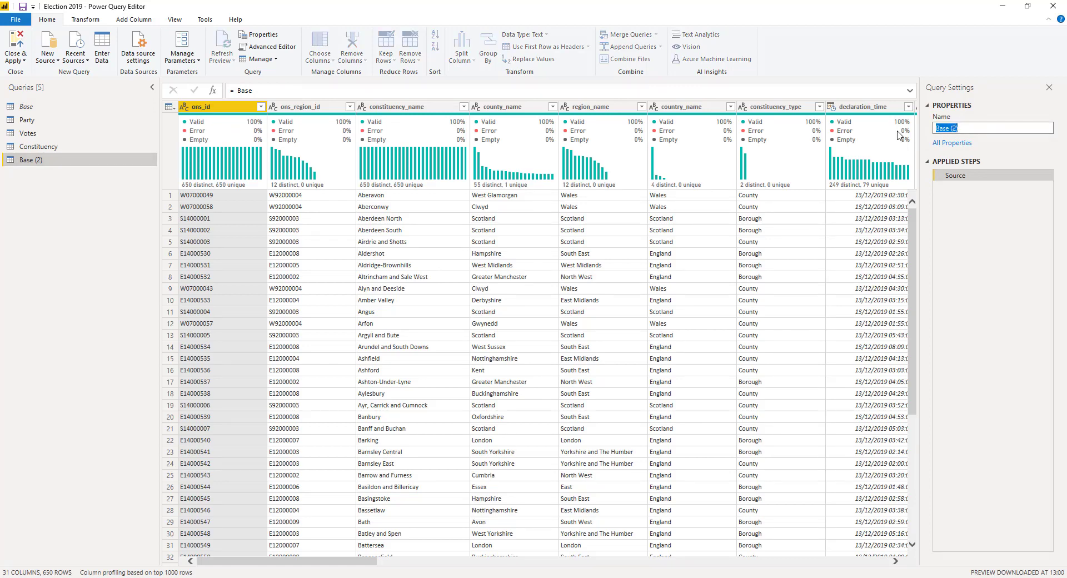
text(Seats)
key(Return)
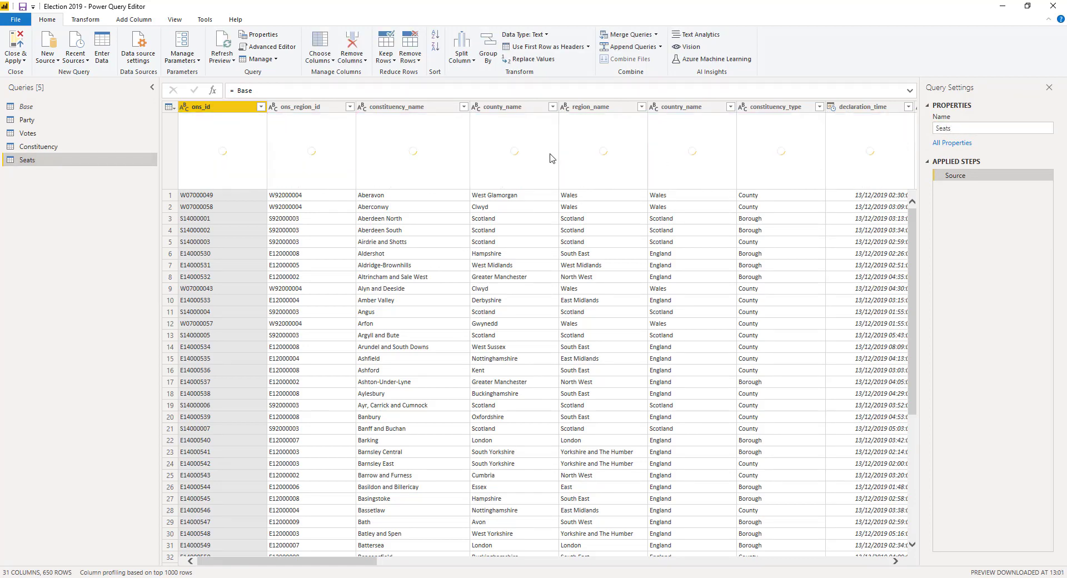
Step: Keep only the ons_id and first_party columns in the Seats query
click(327, 60)
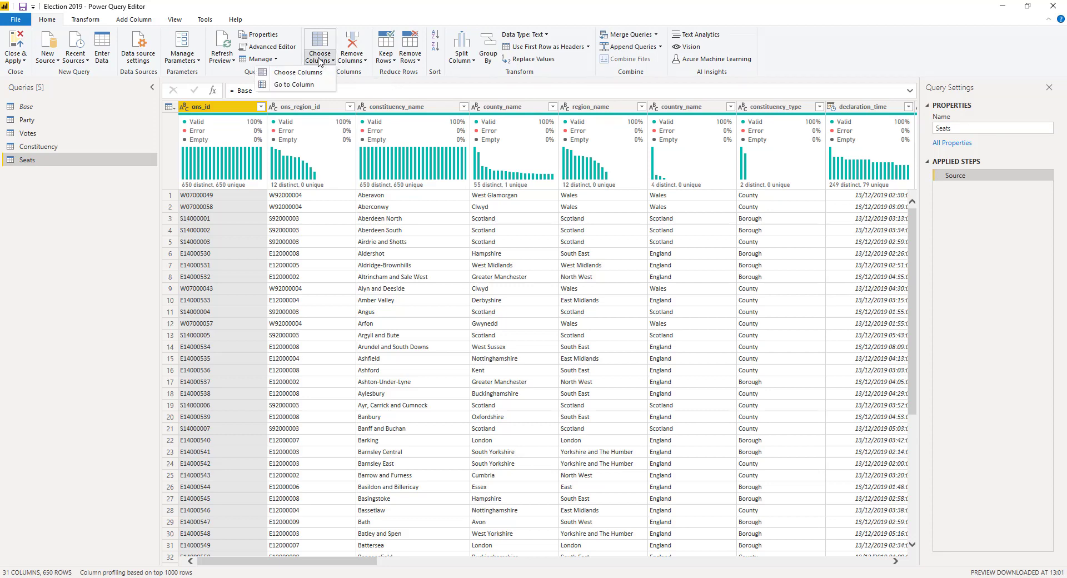
click(315, 73)
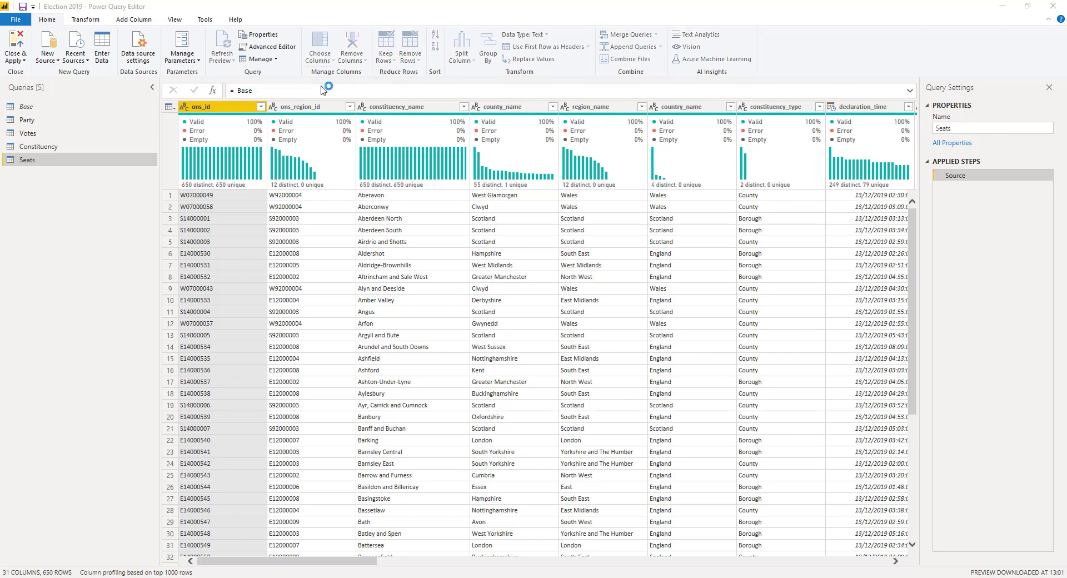
click(462, 335)
click(556, 440)
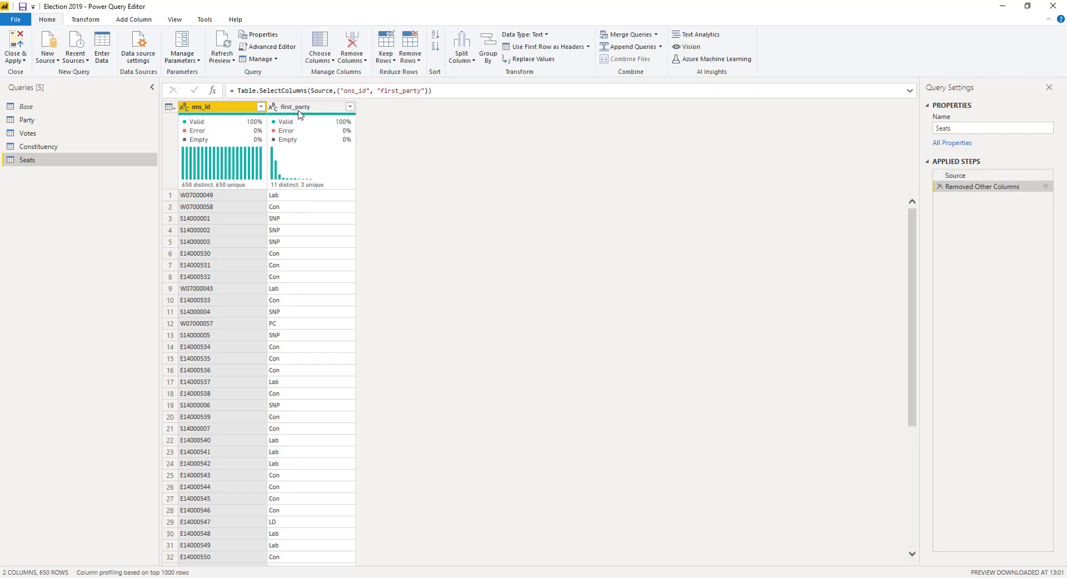
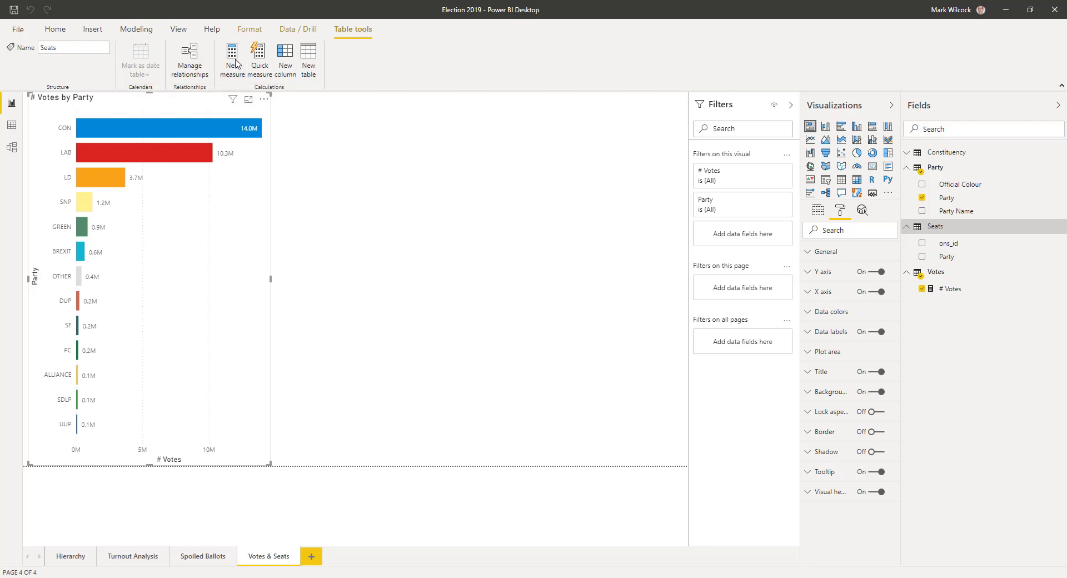
Step: Define a measure named # Seats in the Seats table as COUNTROWS(Seats)
click(234, 62)
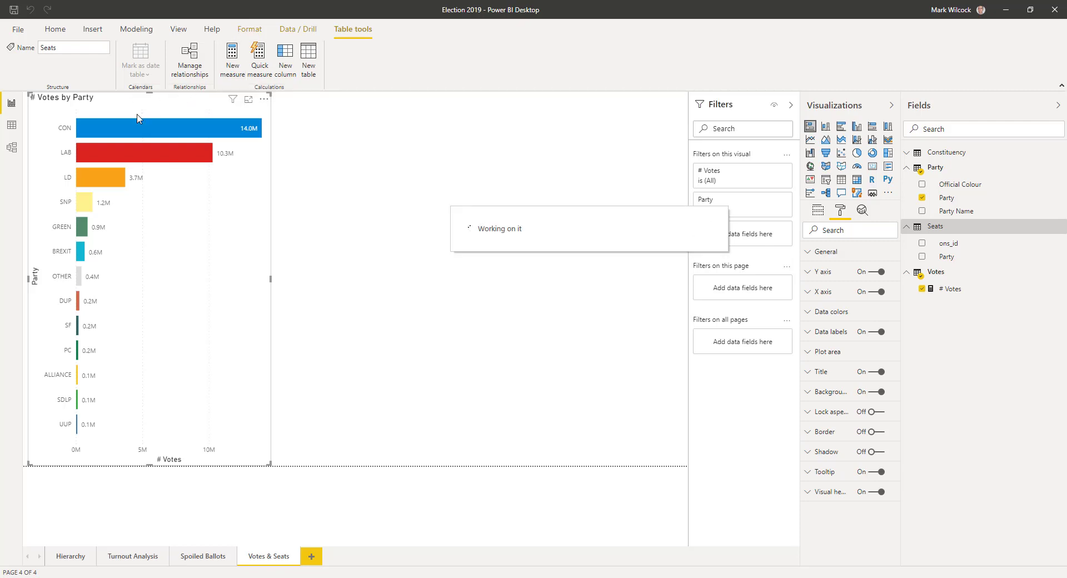
text(# Seats =)
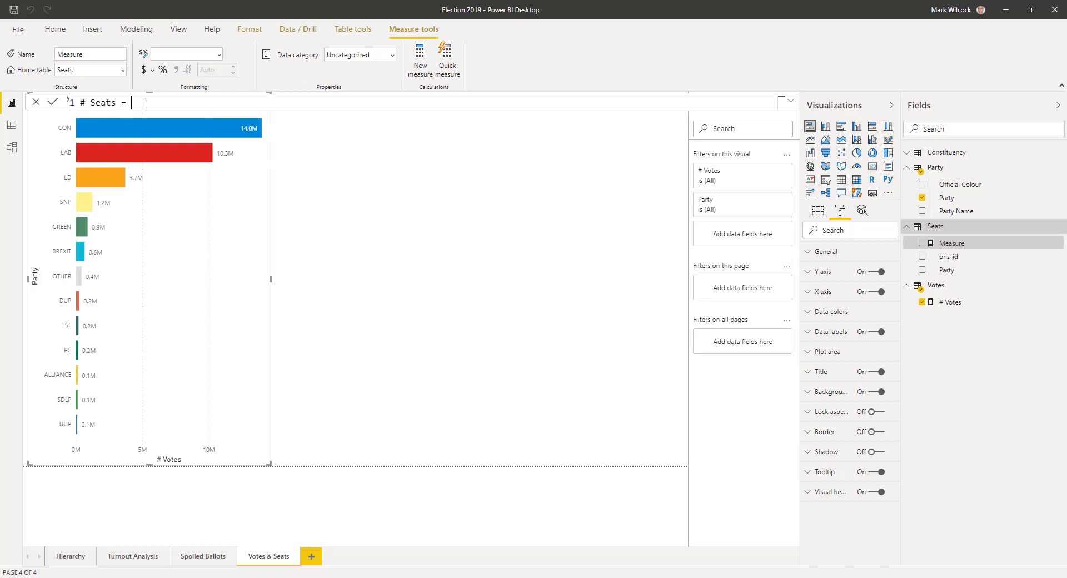
text(count)
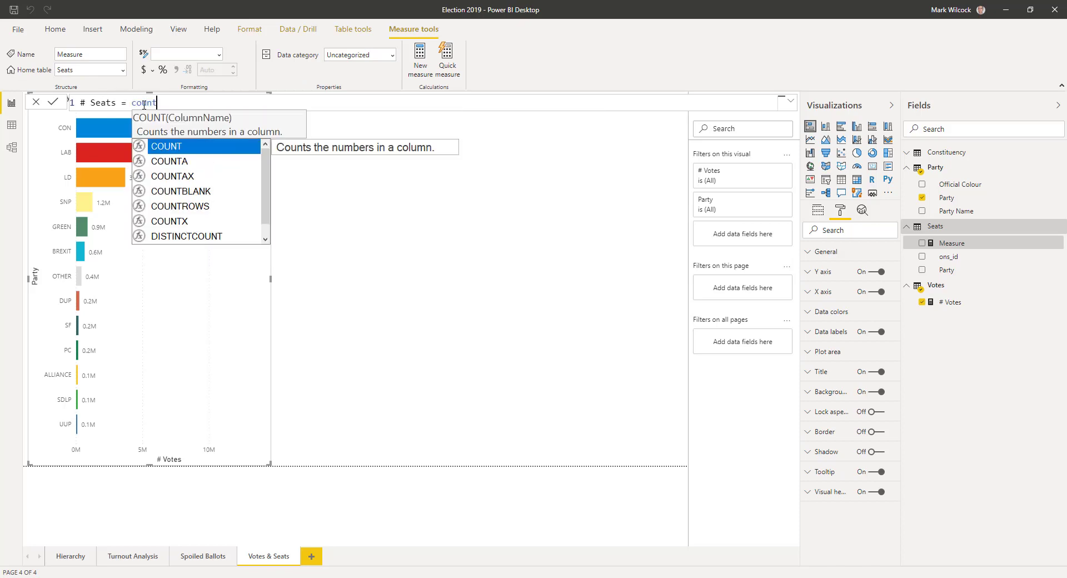
text(r)
key(Tab)
text(sea)
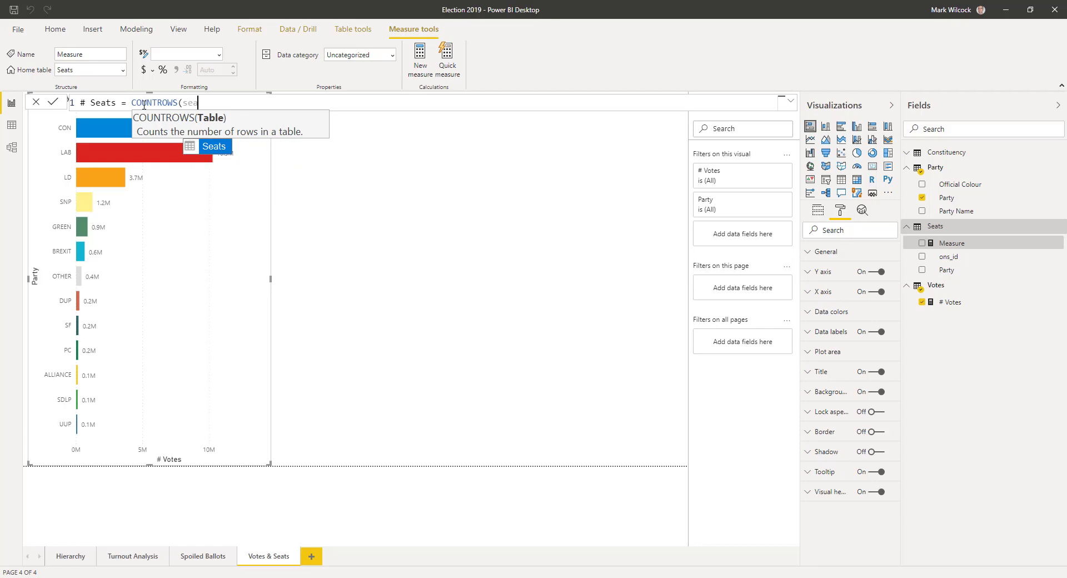
key(Tab)
text())
key(Return)
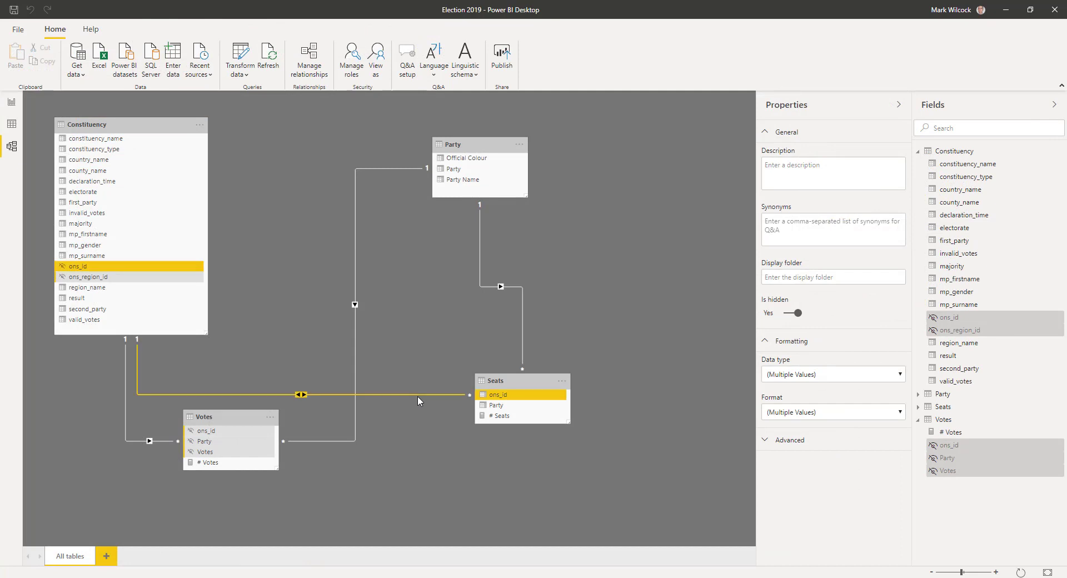
Step: In the data model, set the cross filter direction of the Seats to Constituency relationship to Single
right_click(418, 396)
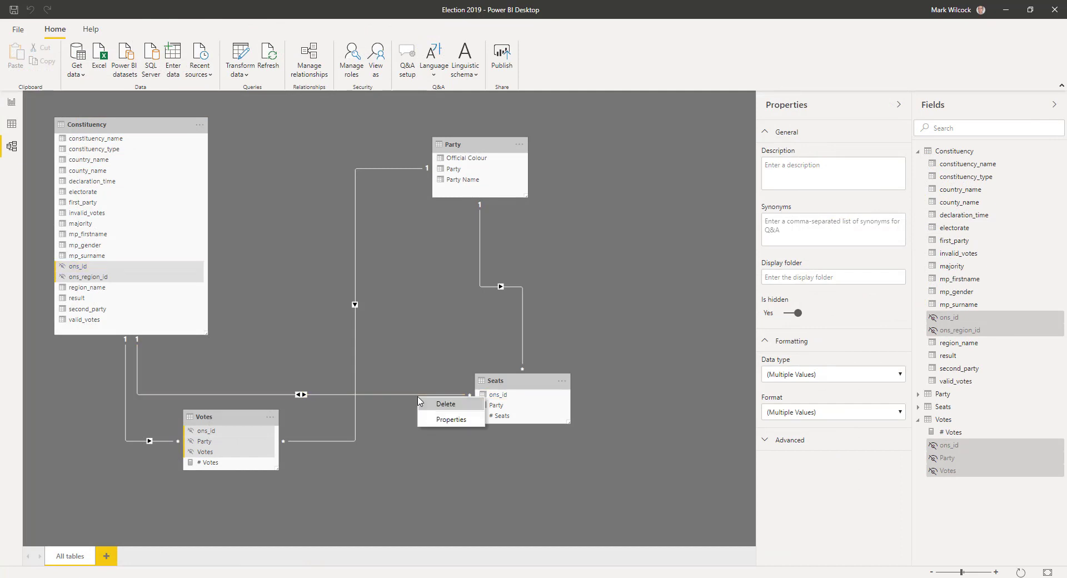
click(365, 414)
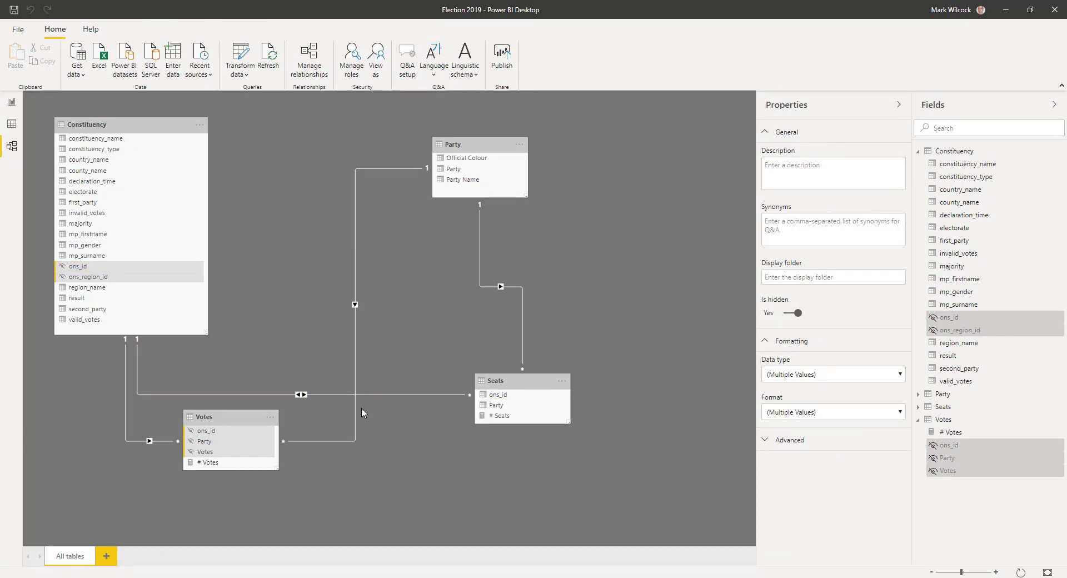
double_click(302, 394)
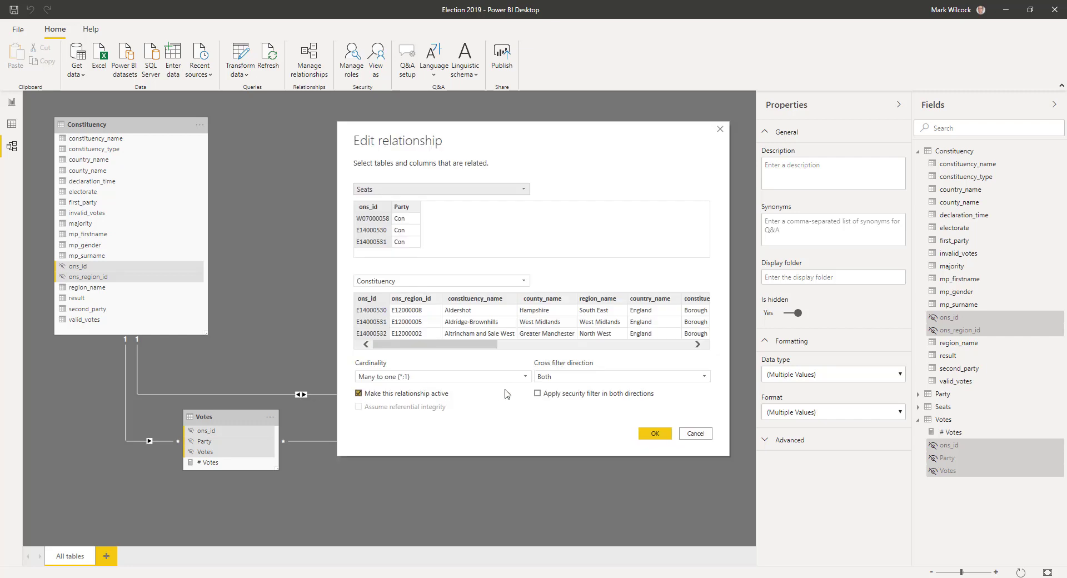
click(560, 381)
click(552, 388)
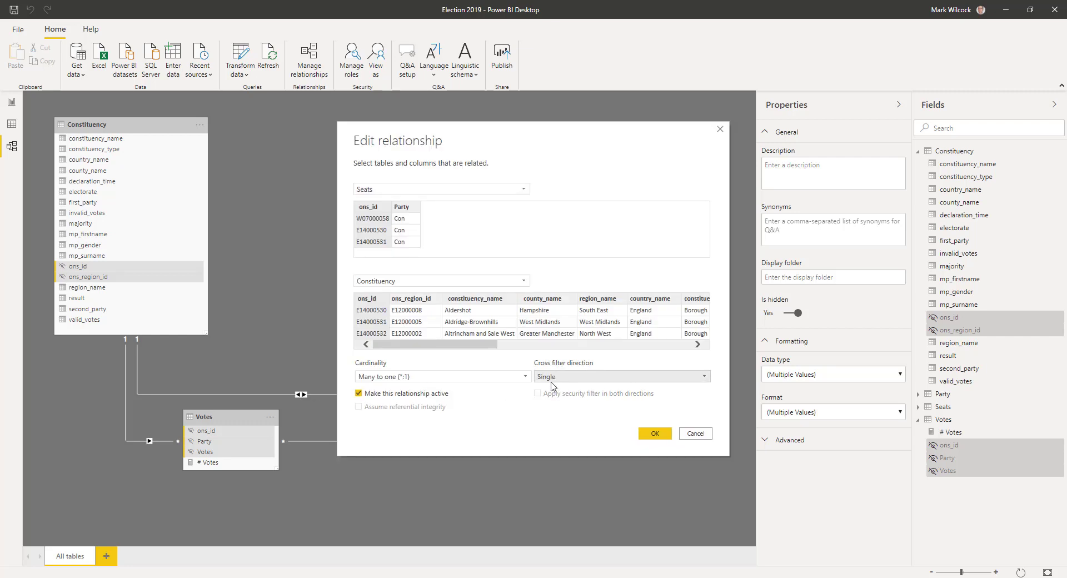
click(666, 437)
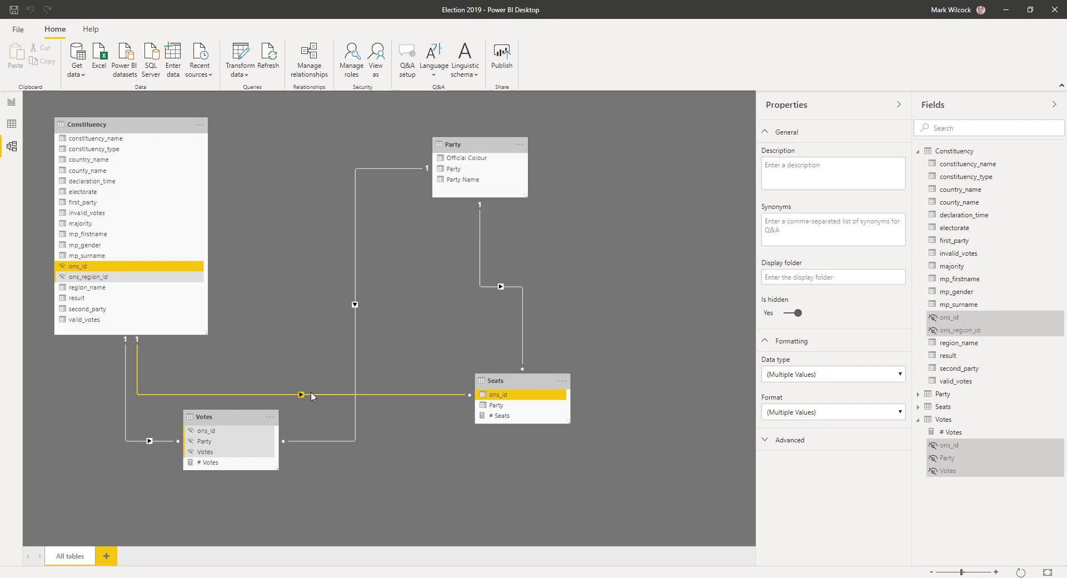
Step: Hide the ons_id and Party columns of the Seats table
click(506, 396)
ctrl+click(503, 405)
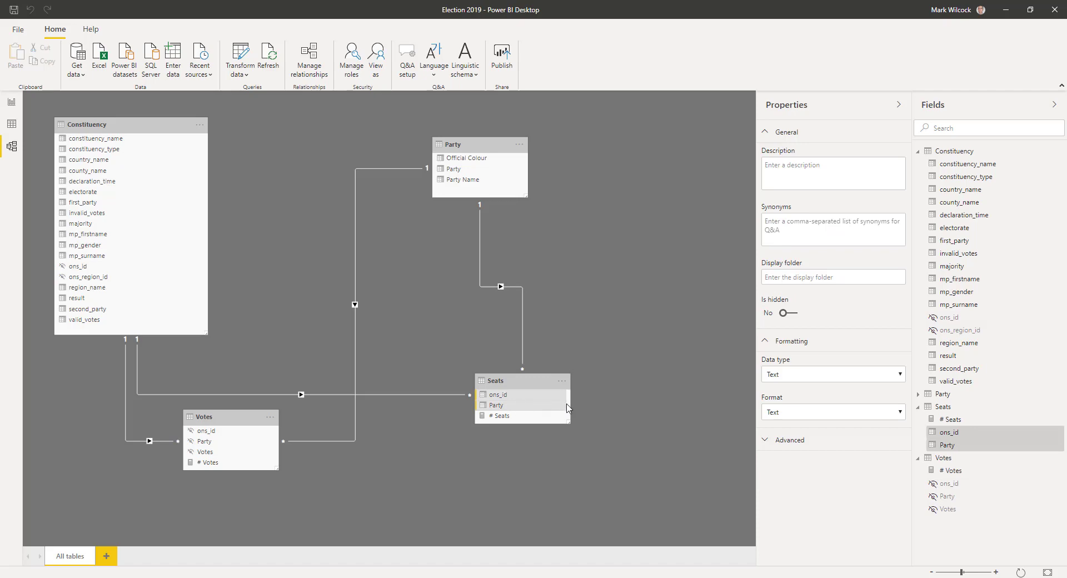
click(796, 315)
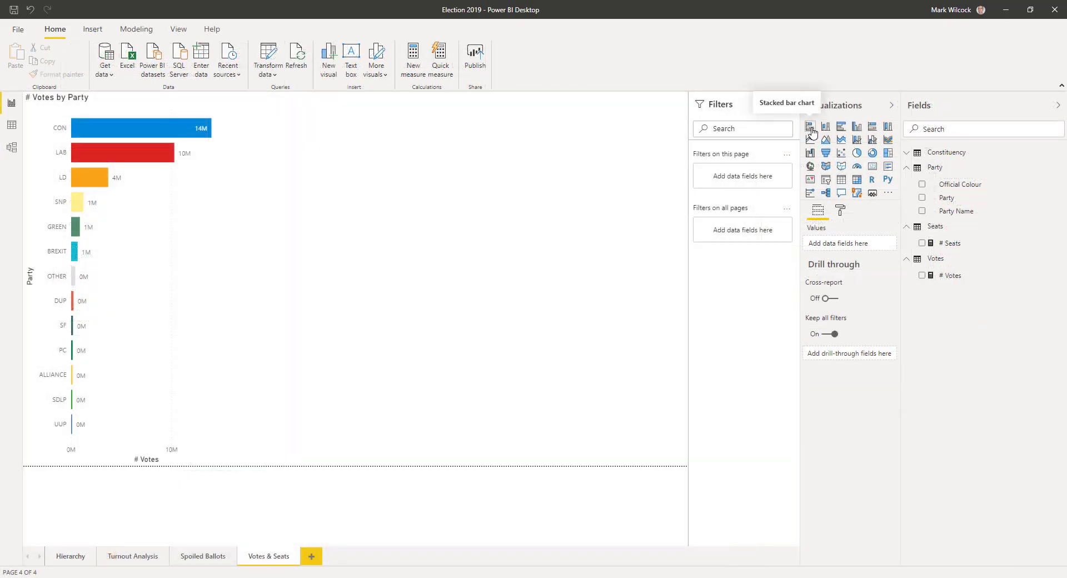
Step: Add a stacked bar chart of # Seats by the Party table's Party field to the Votes & Seats page
click(811, 129)
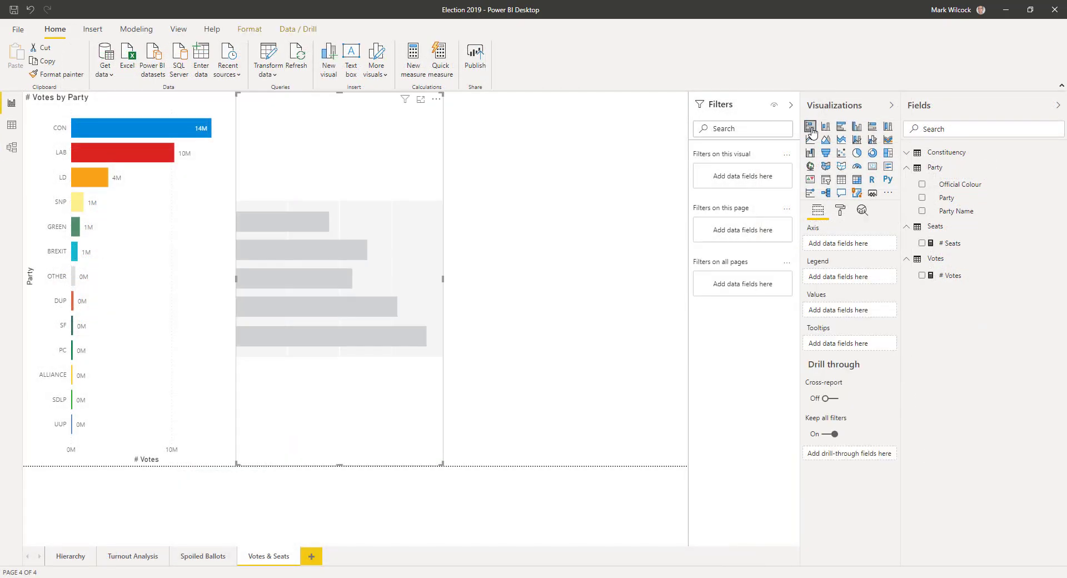
drag(933, 248, 850, 310)
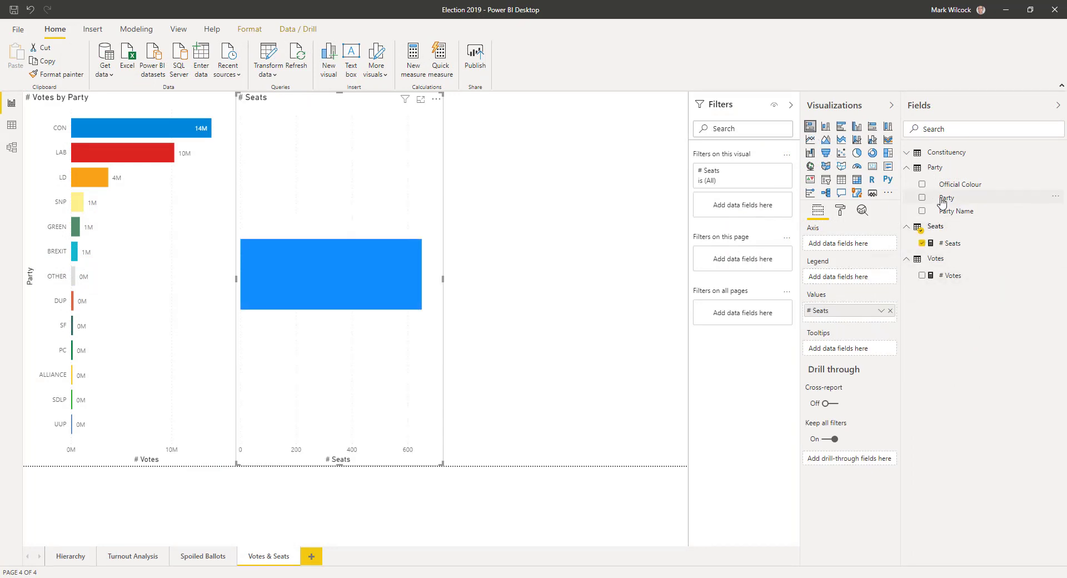
drag(946, 198, 847, 250)
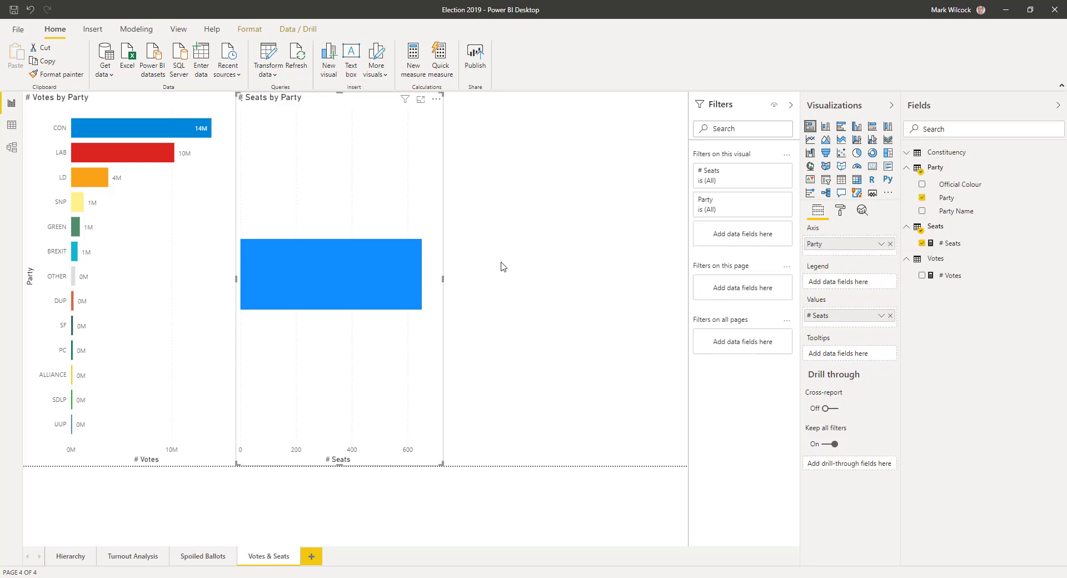
mouse_move(380, 137)
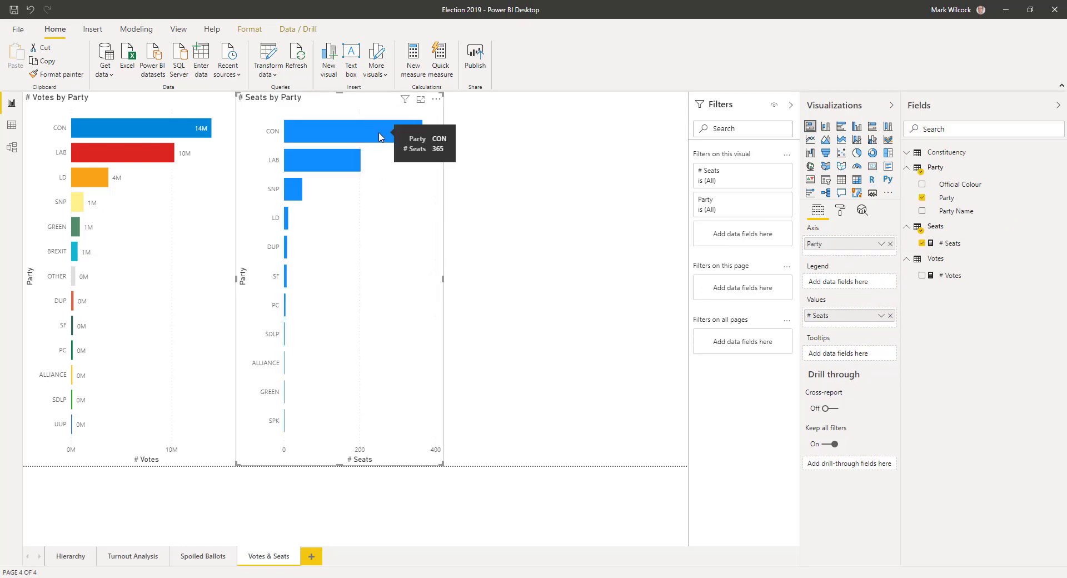
Step: Turn on data labels for the # Seats by Party chart and colour its bars by the Official Colour field value
click(838, 214)
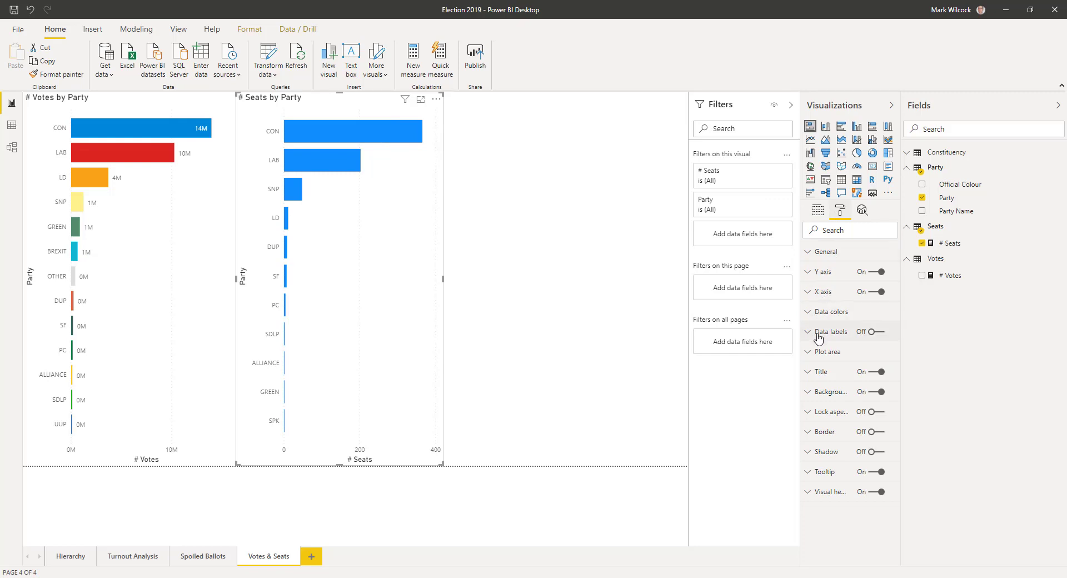
click(876, 332)
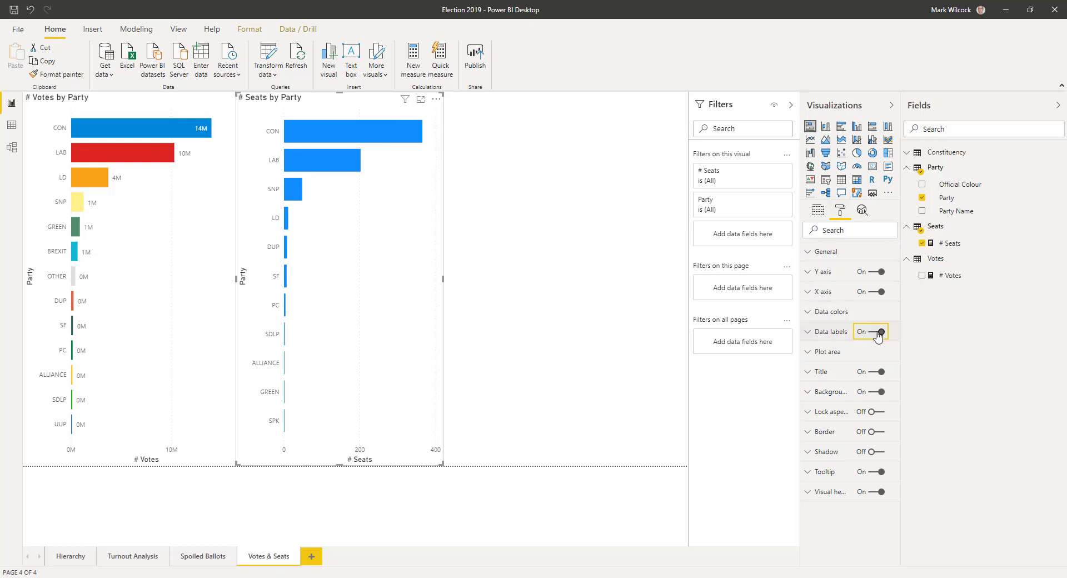
click(807, 316)
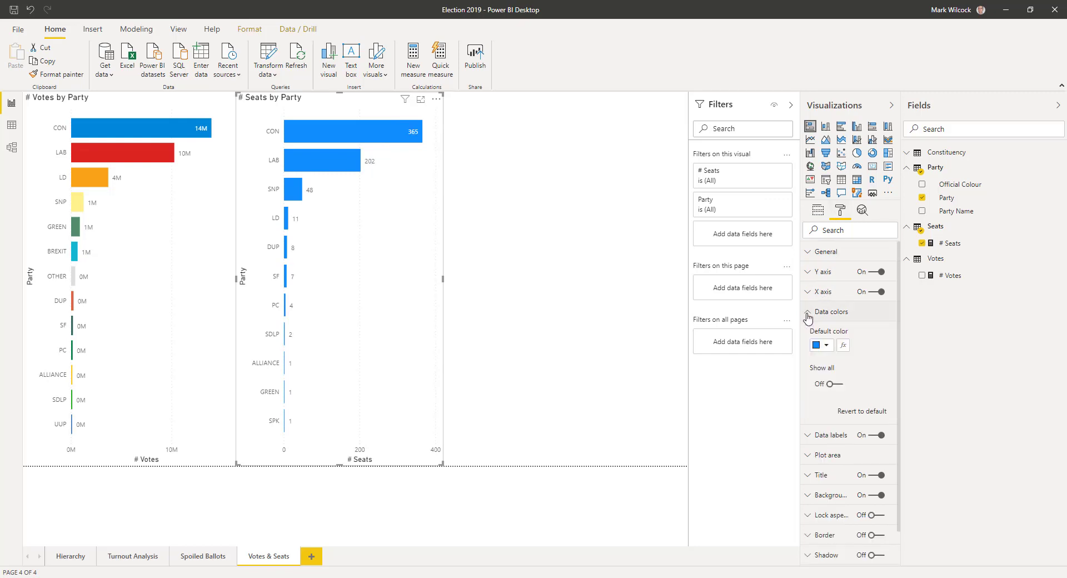
click(843, 347)
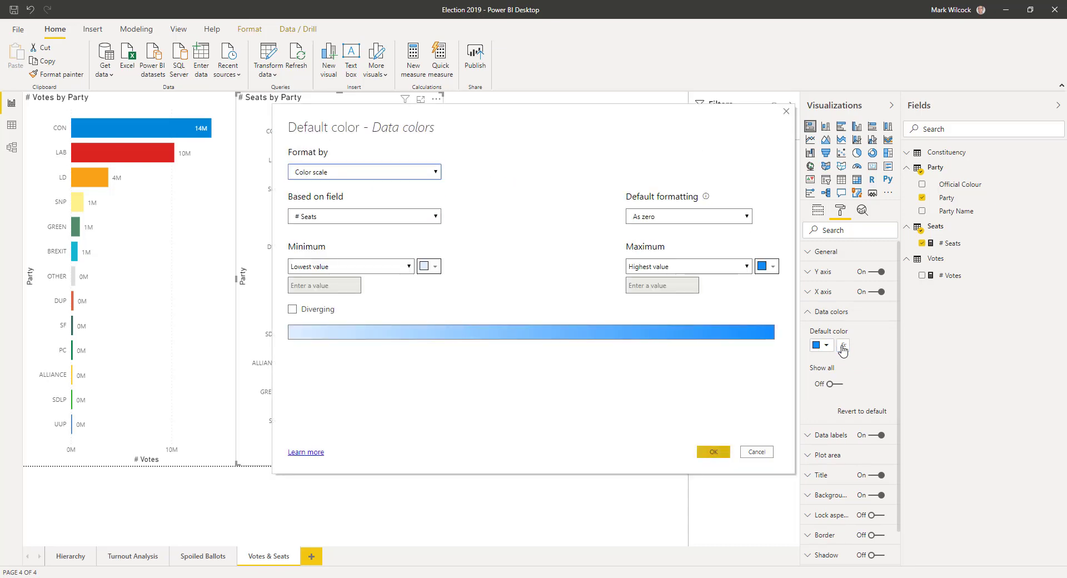
click(436, 172)
click(374, 225)
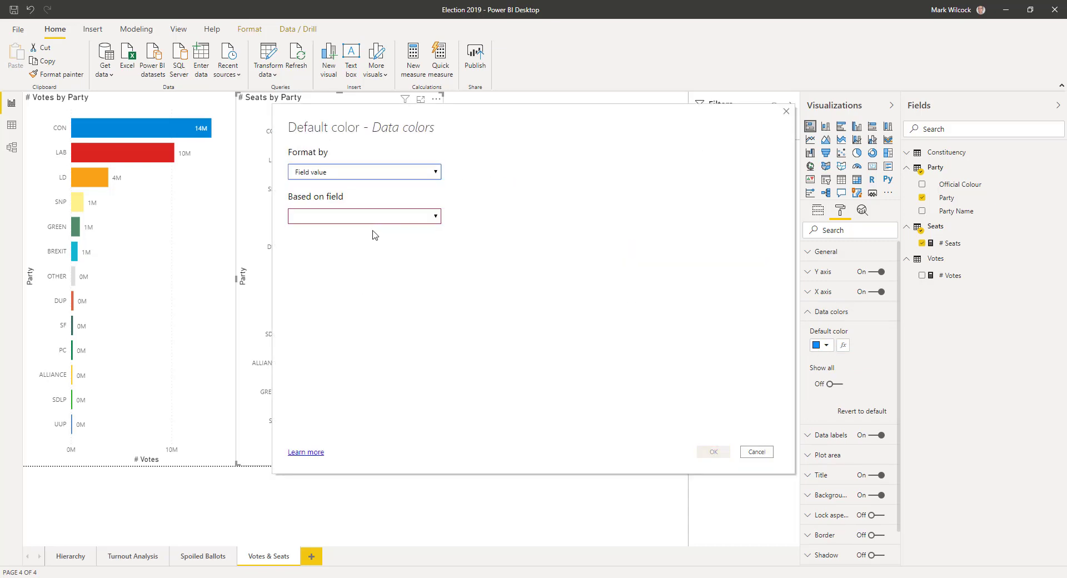
click(434, 216)
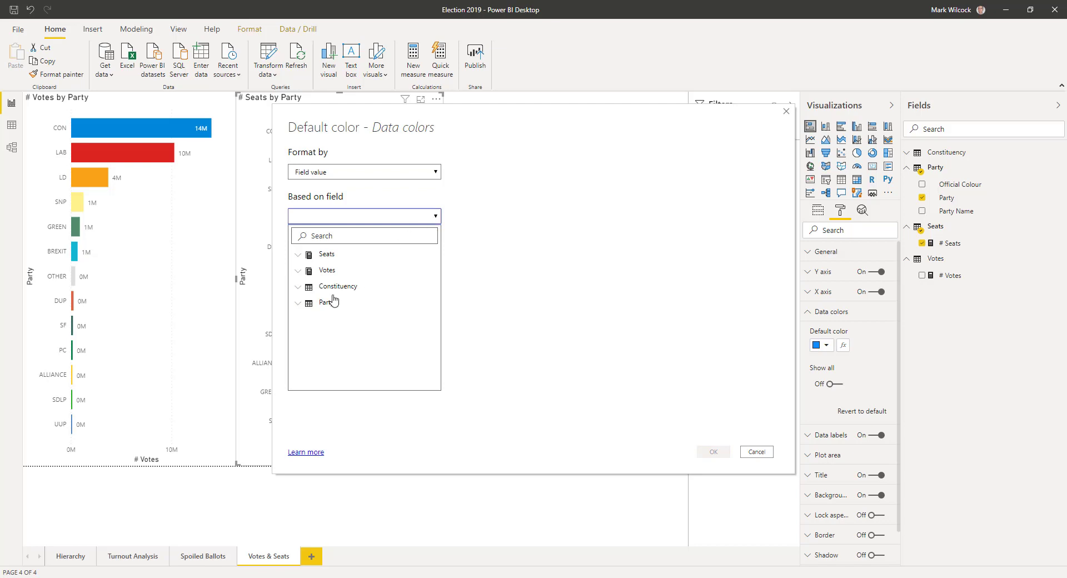
click(298, 305)
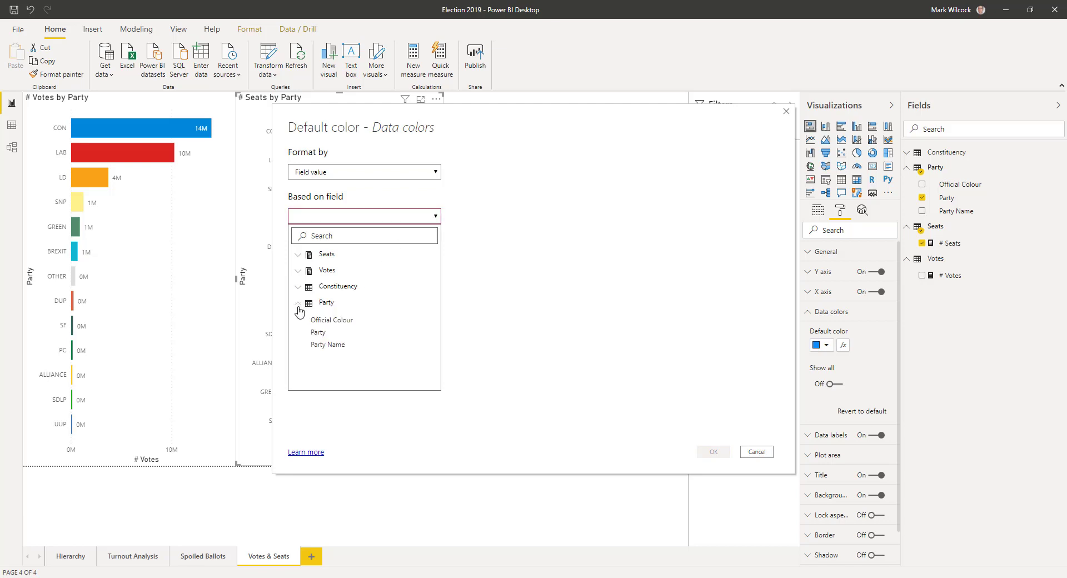
click(336, 319)
click(714, 455)
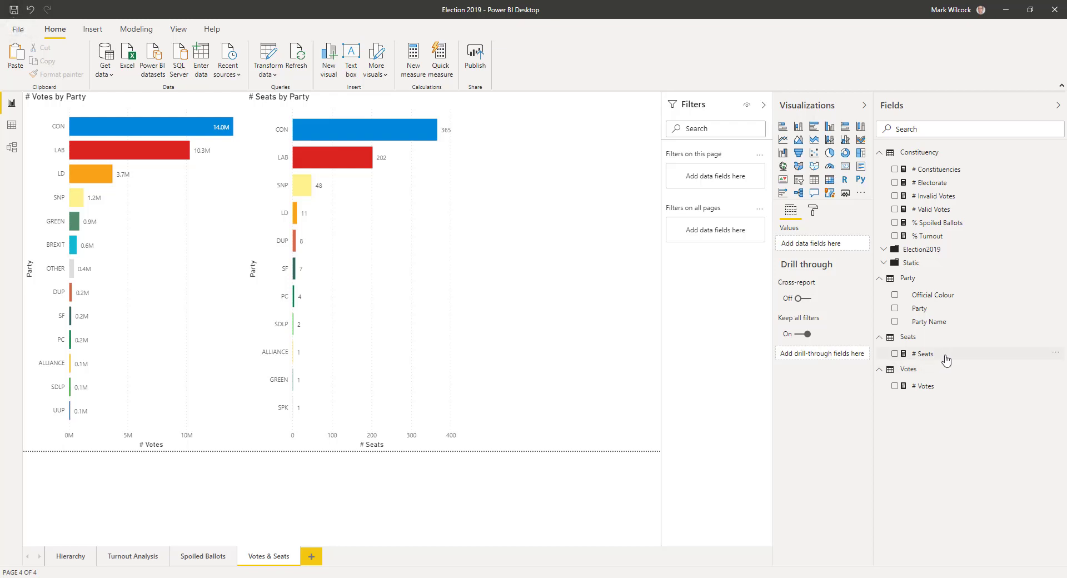
Step: Change the home table of the # Seats and # Votes measures to Constituency
click(925, 354)
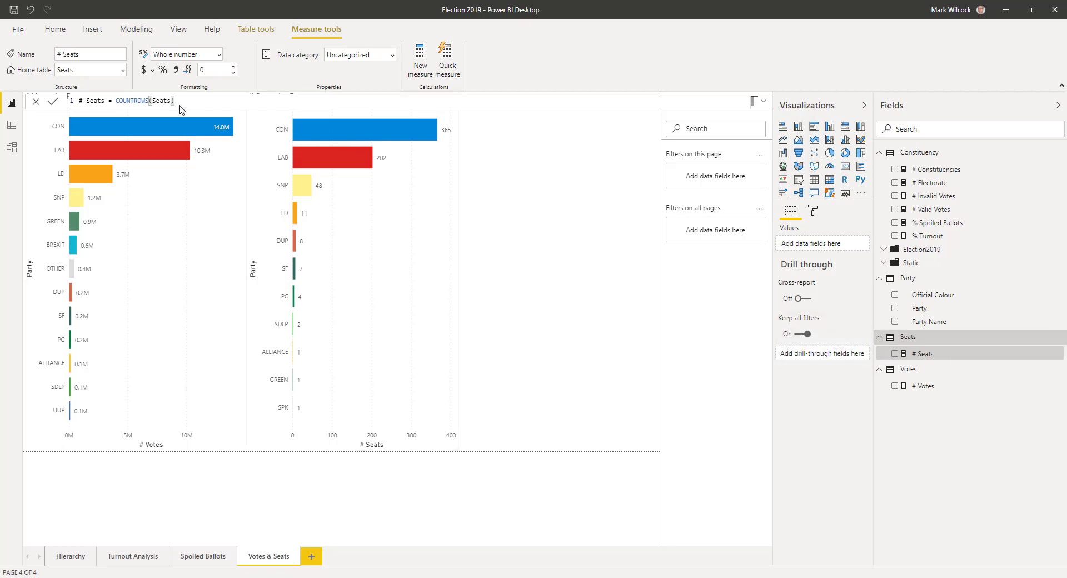
click(123, 71)
click(89, 129)
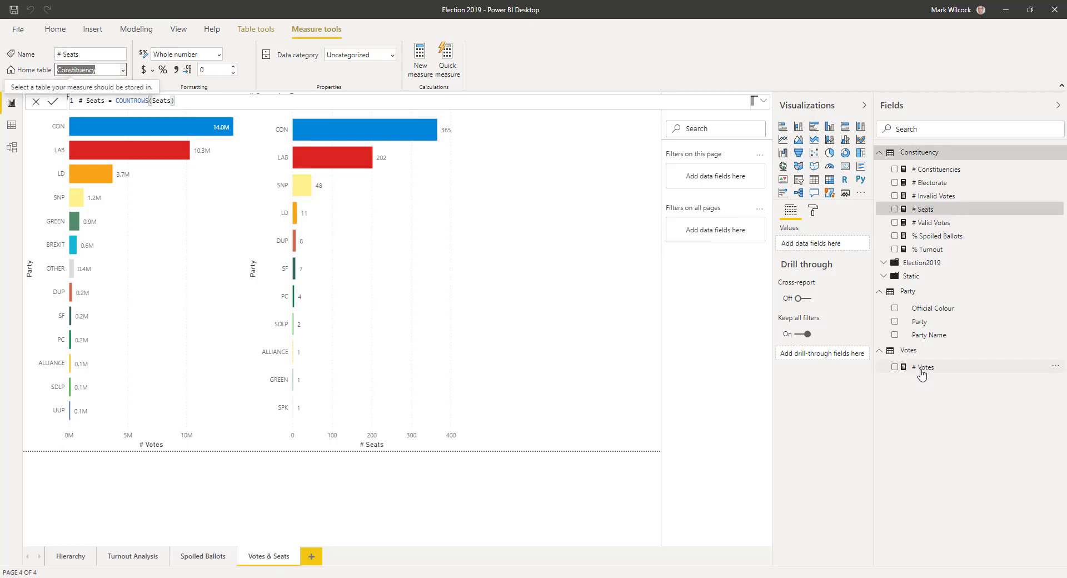
click(916, 371)
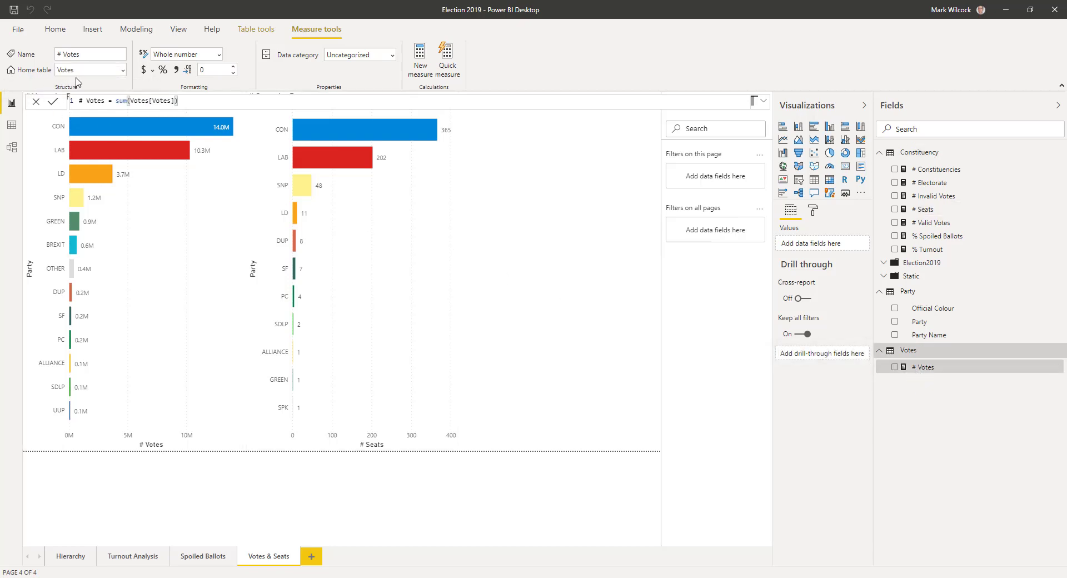
click(123, 70)
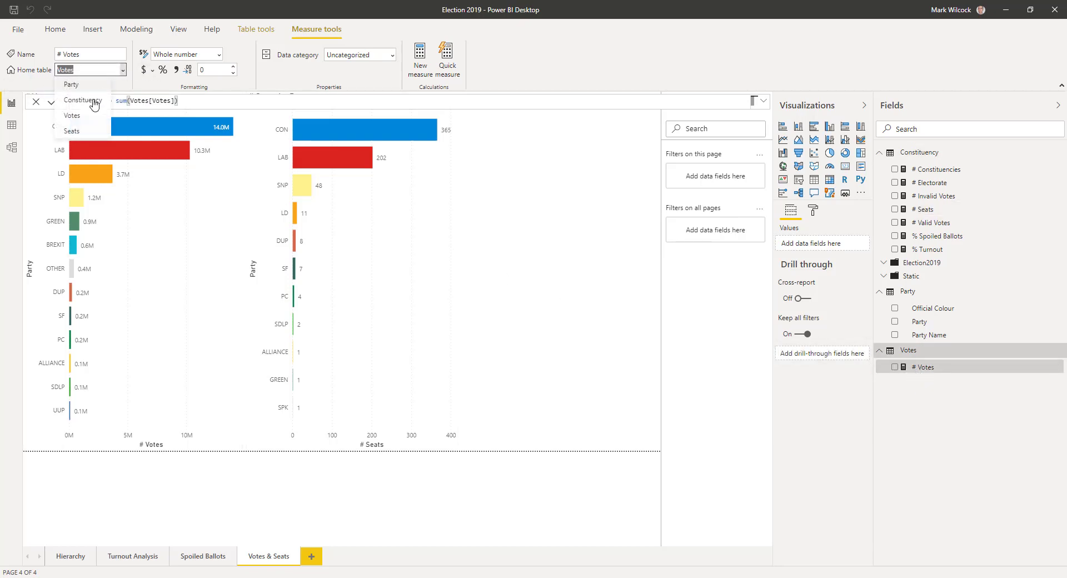
click(87, 115)
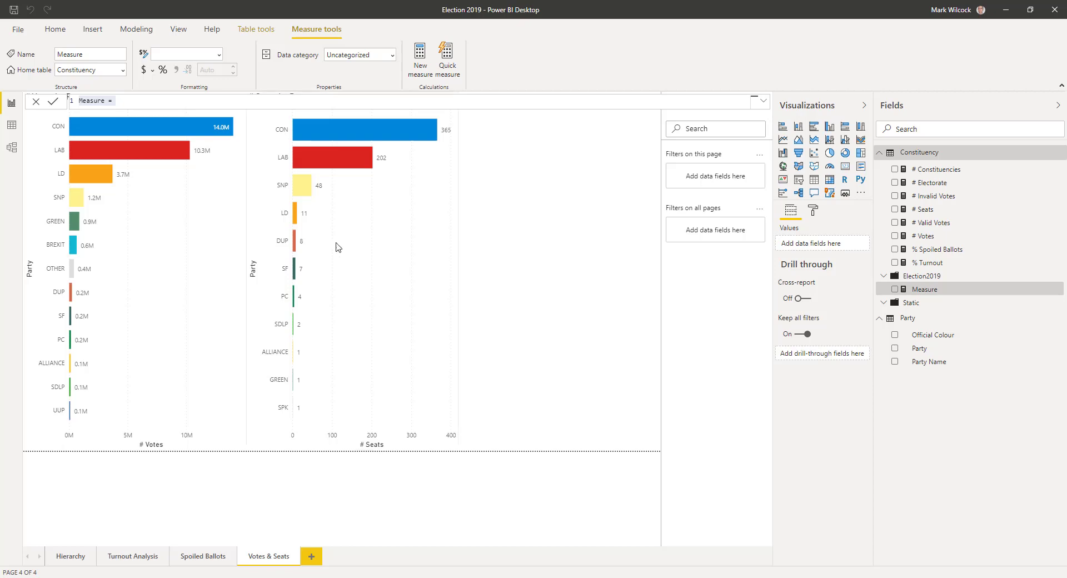
Step: Define the new Constituency table measure as # Seats per Vote = DIVIDE([# Votes], [# Seats])
double_click(100, 102)
text(# Seats per Vote = DIVIDE()
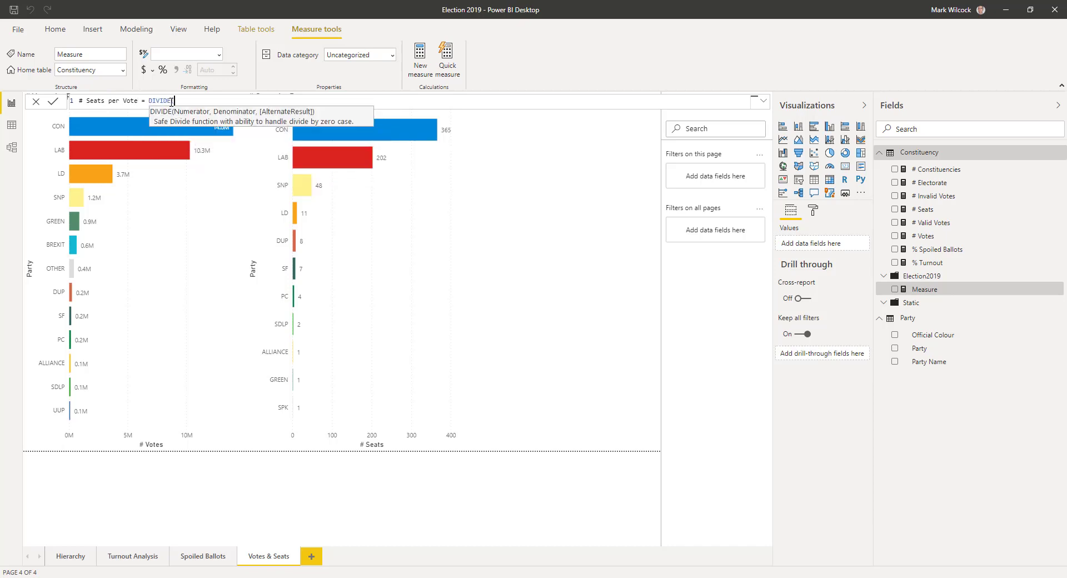
text([# v)
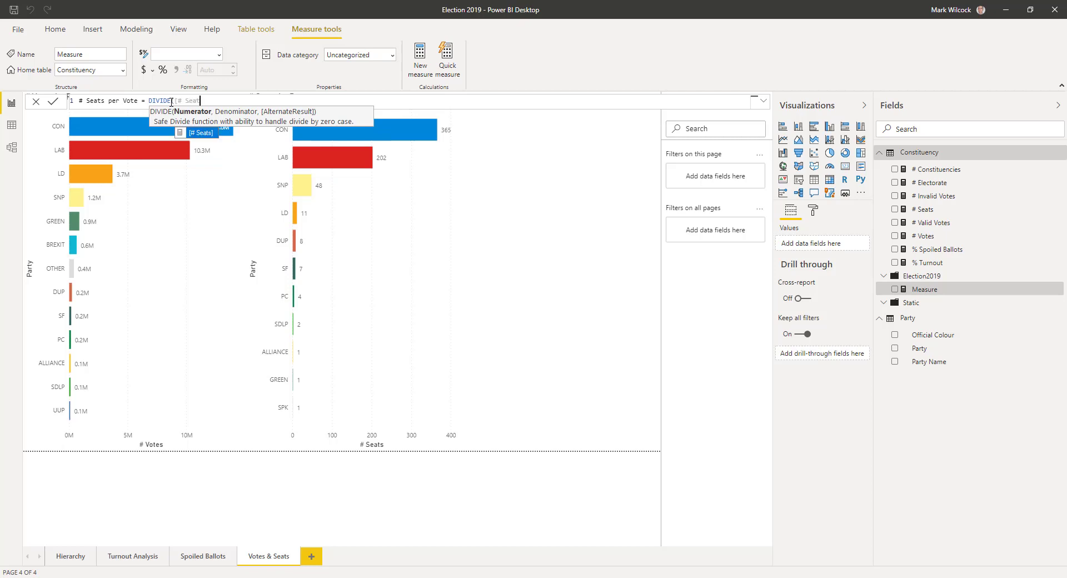
text(ot)
key(Tab)
text(, [# s)
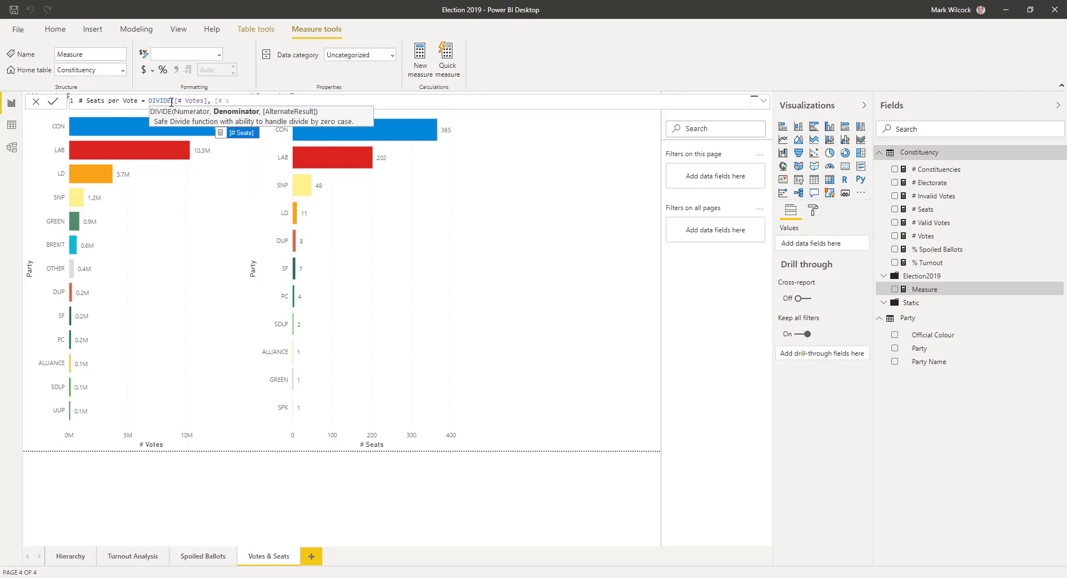
key(Tab)
text())
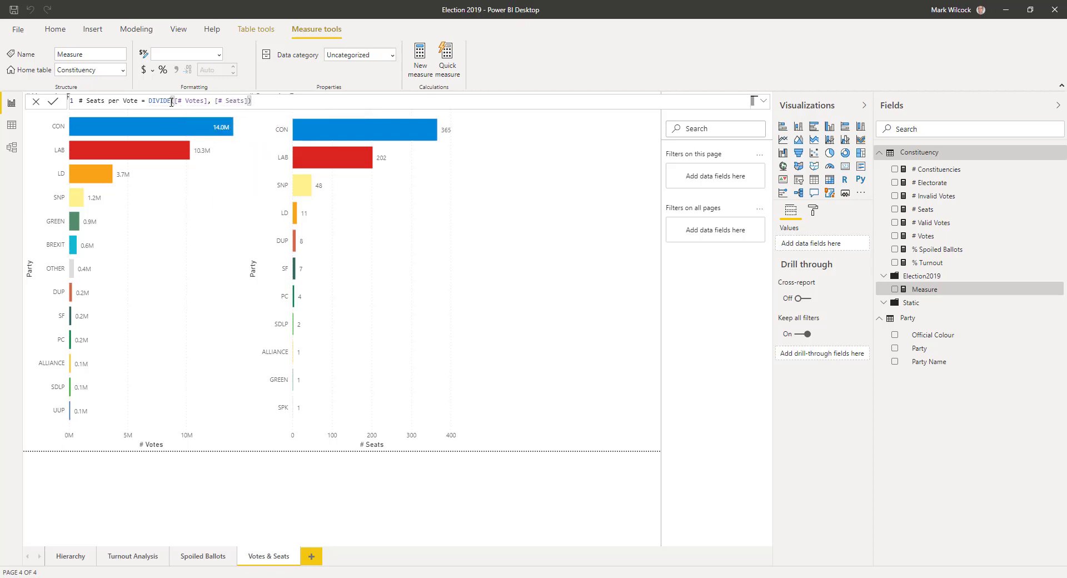
click(57, 107)
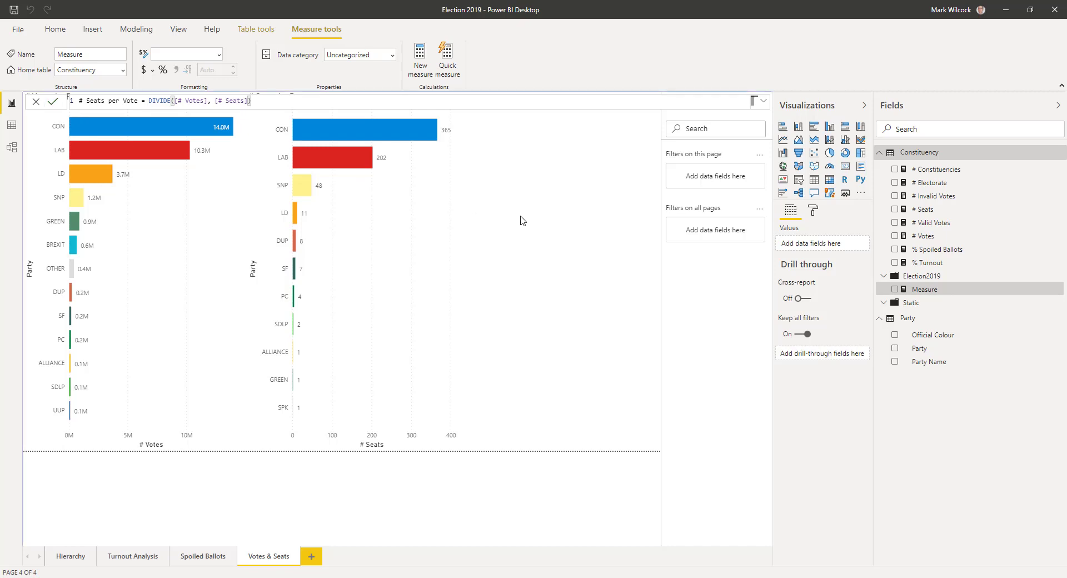
Step: Add a stacked bar chart of # Seats per Vote by the Party table's Party field and open its formatting options
click(571, 222)
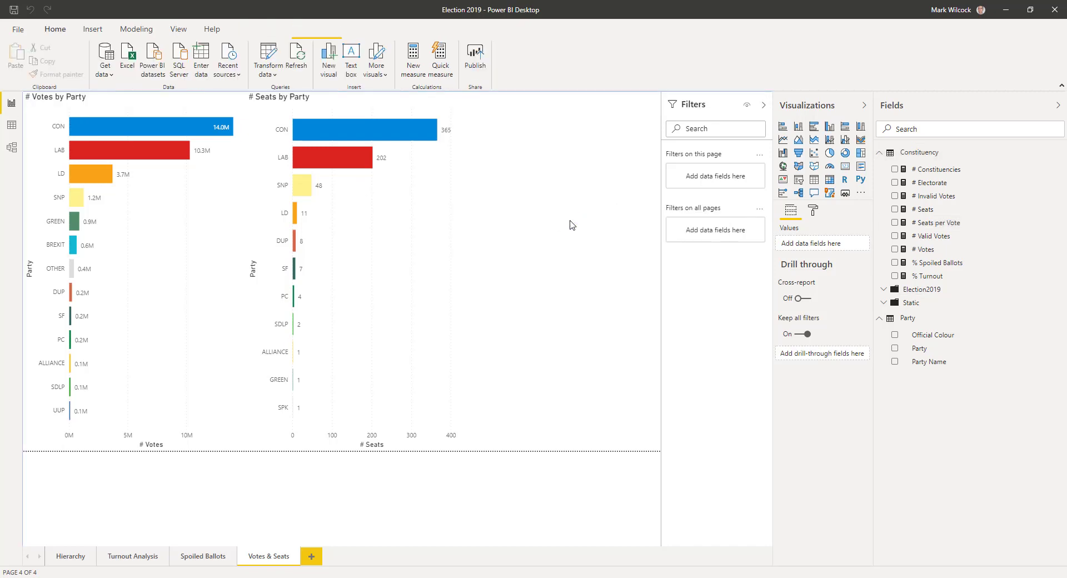
click(783, 127)
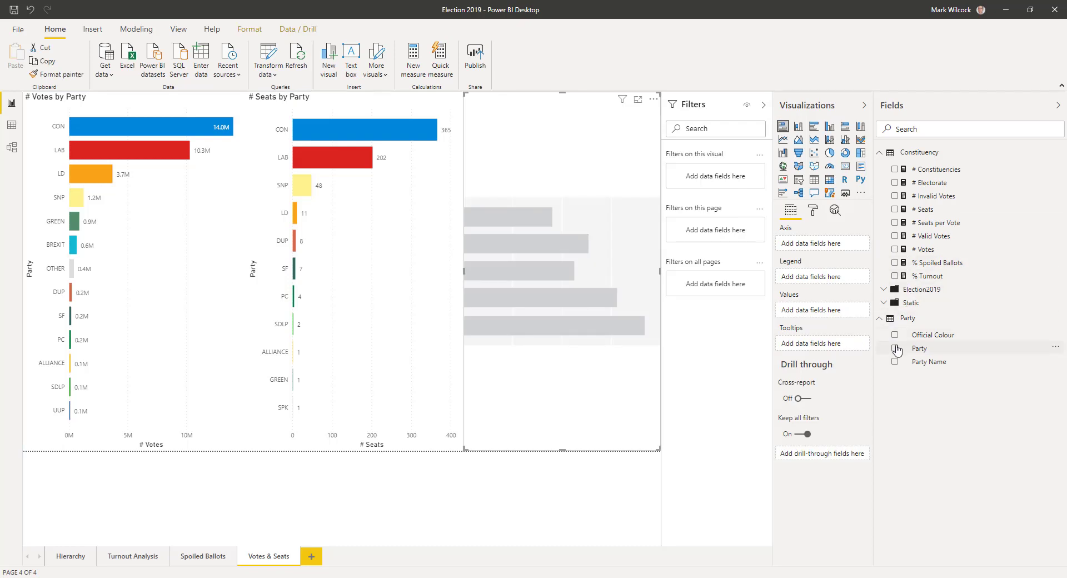
click(894, 348)
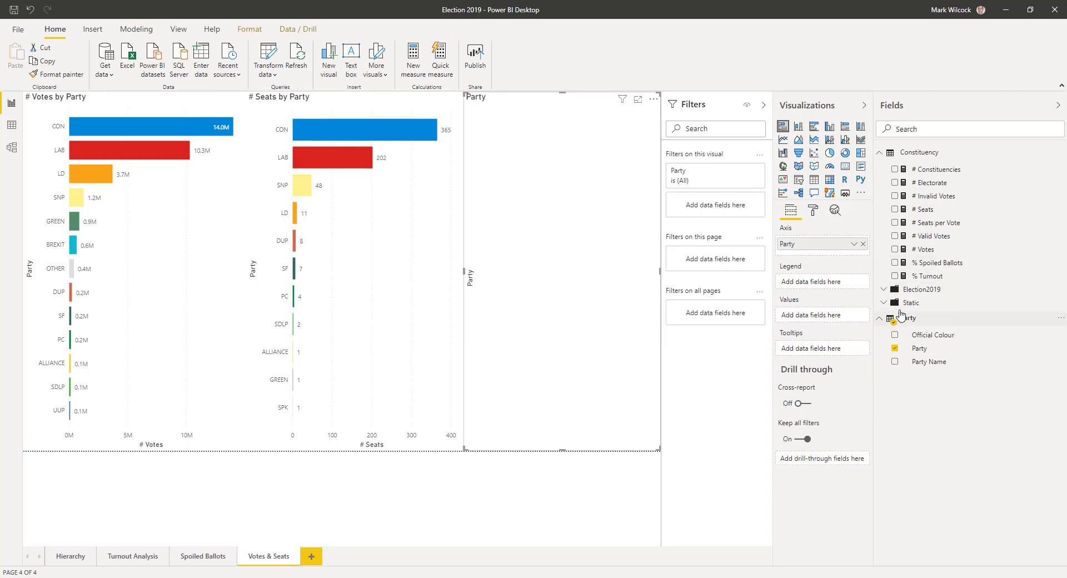
click(894, 223)
click(813, 210)
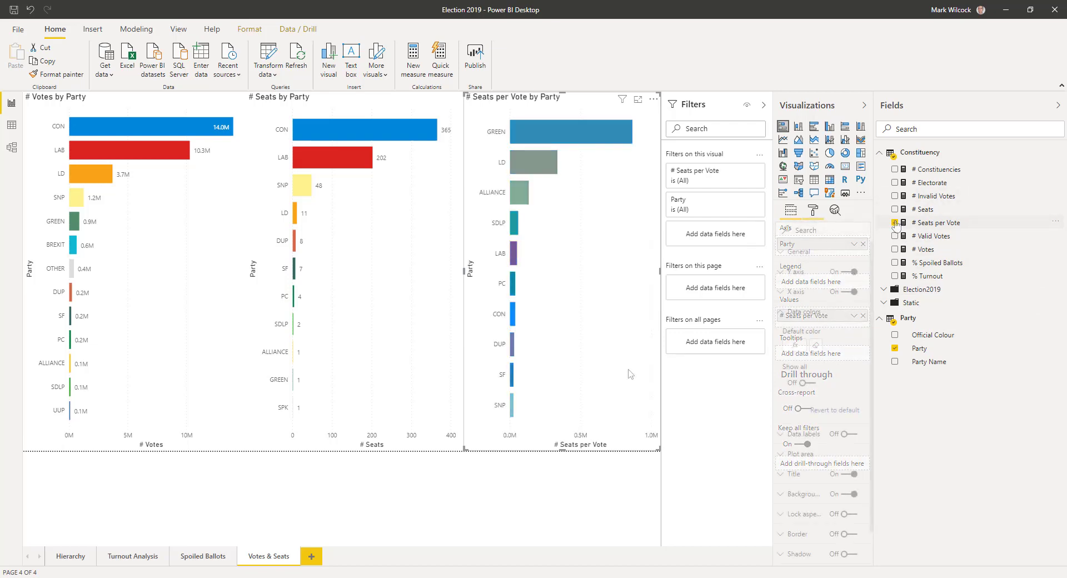